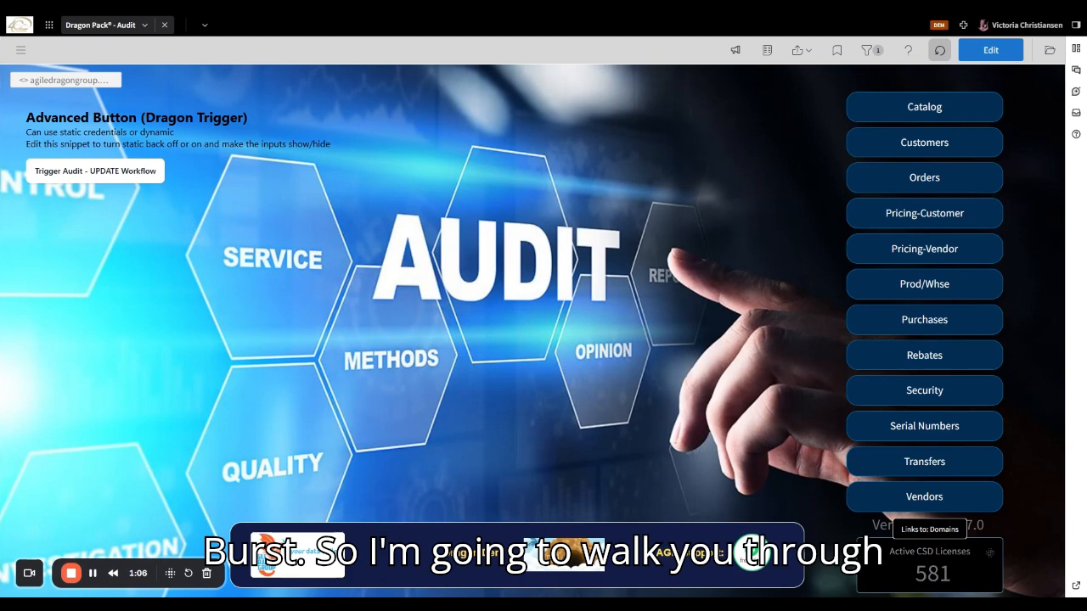
# - Go to Admin > Application Management and start creating a new application
pyautogui.click(20, 50)
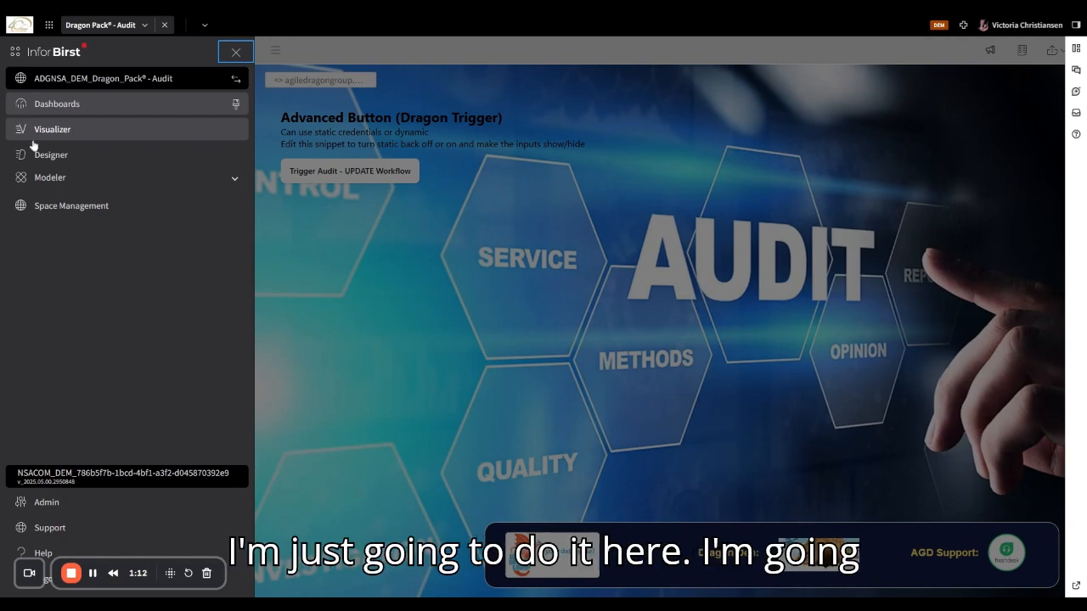
pyautogui.click(38, 505)
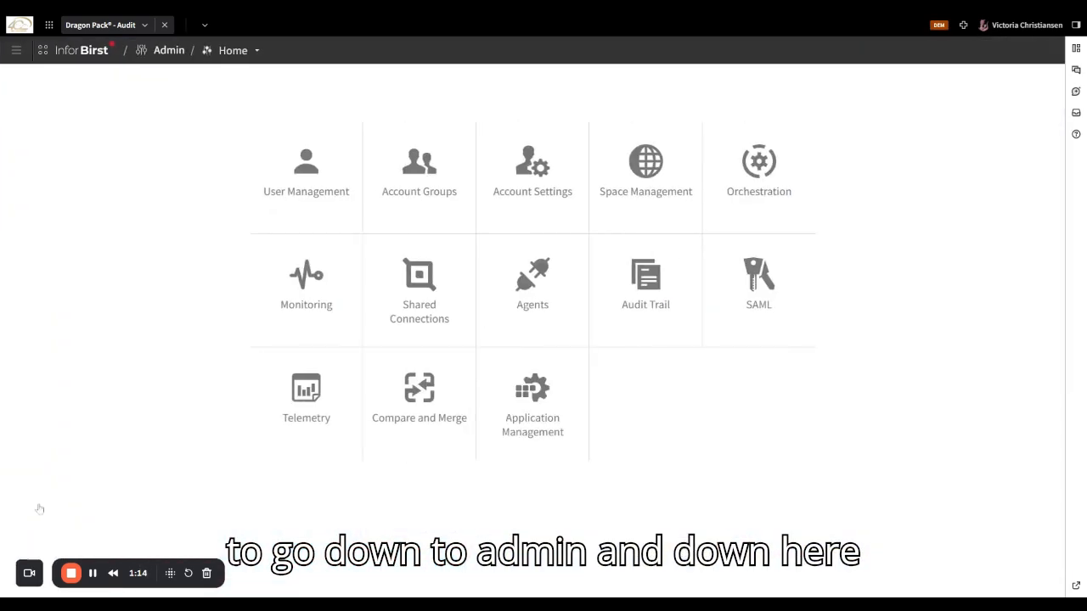
pyautogui.click(567, 412)
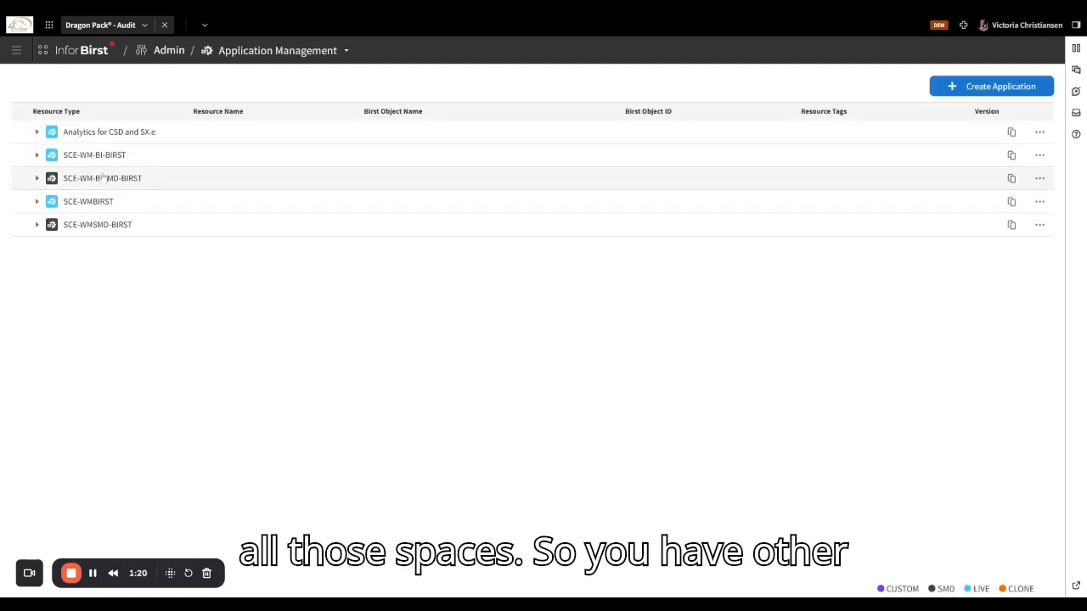
pyautogui.moveTo(104, 150)
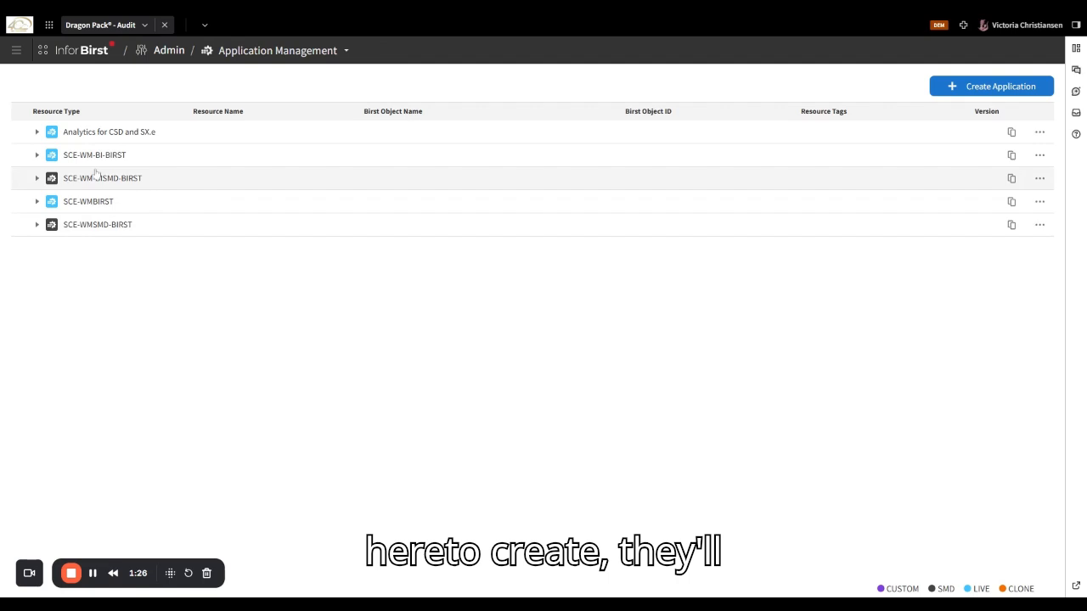
pyautogui.moveTo(96, 174)
pyautogui.moveTo(298, 203)
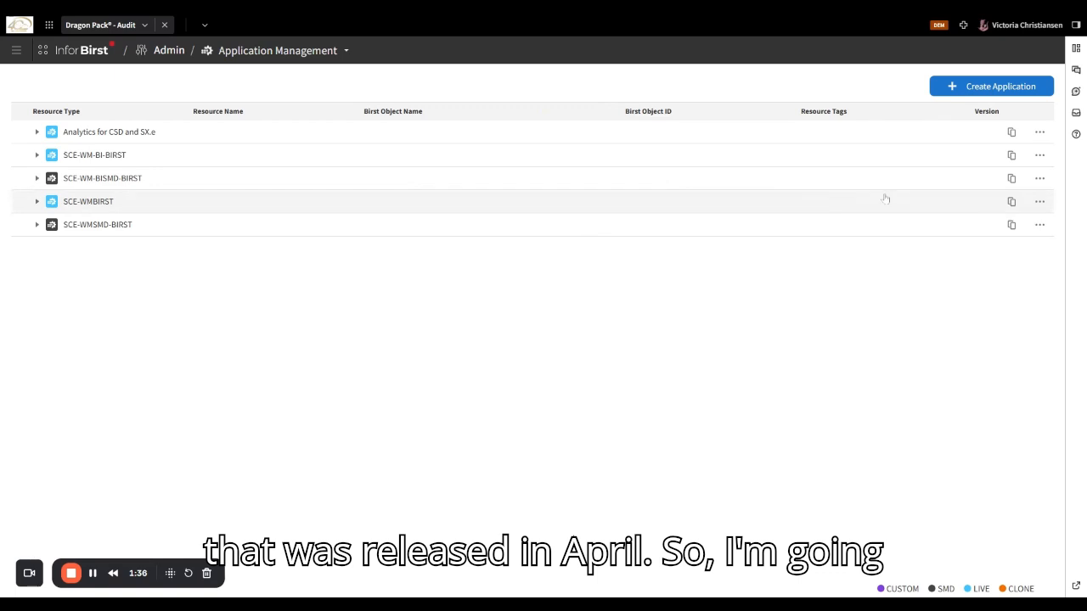
pyautogui.click(999, 86)
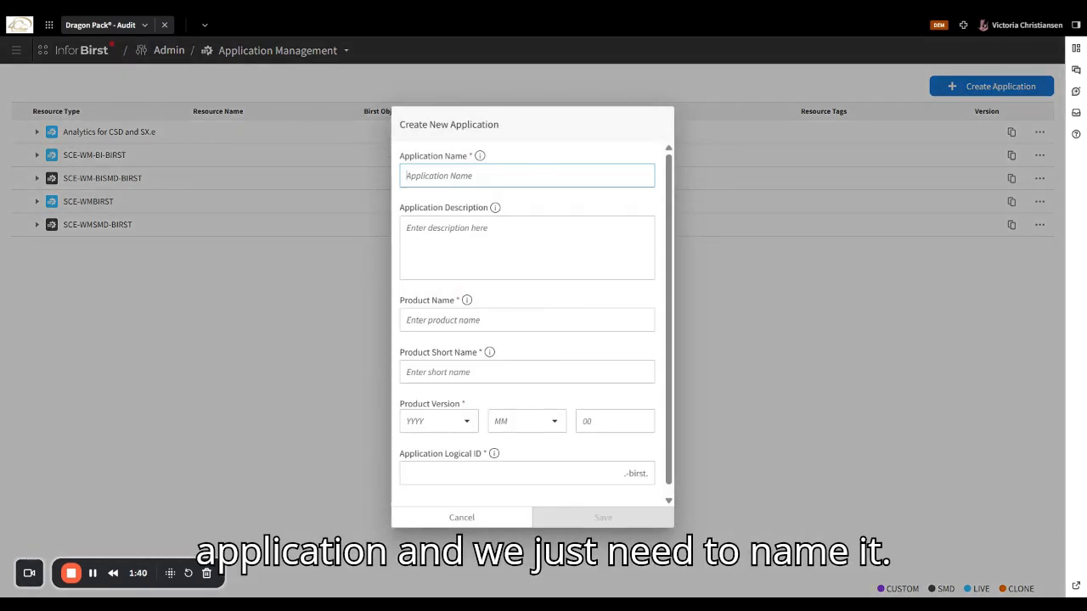
# - Enter DragonPackAudit7 as the application name
pyautogui.write('A')
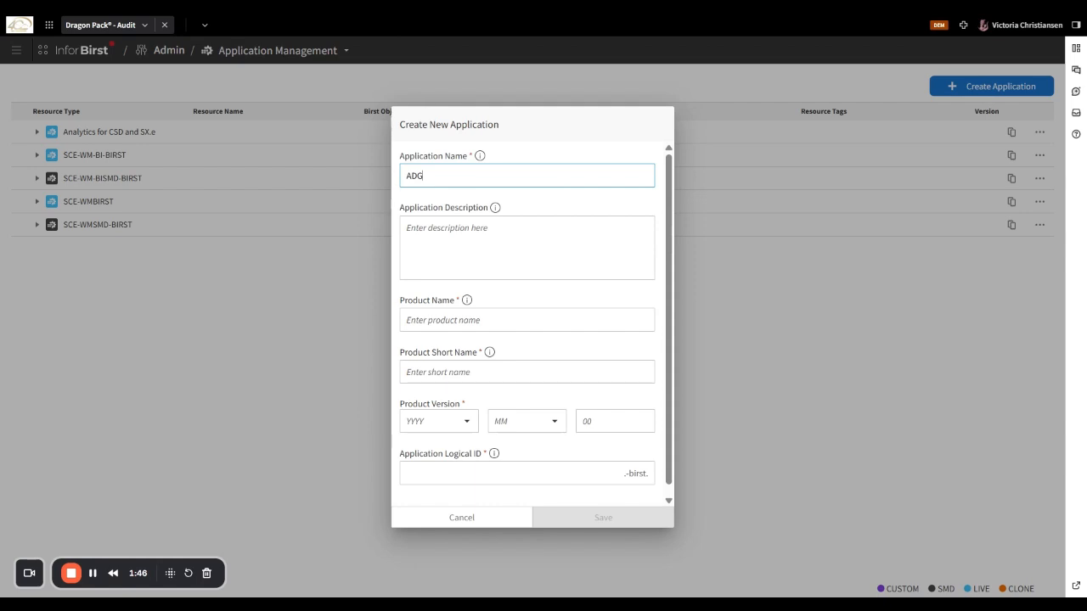
pyautogui.press('BackSpace')
pyautogui.write('DragonPac')
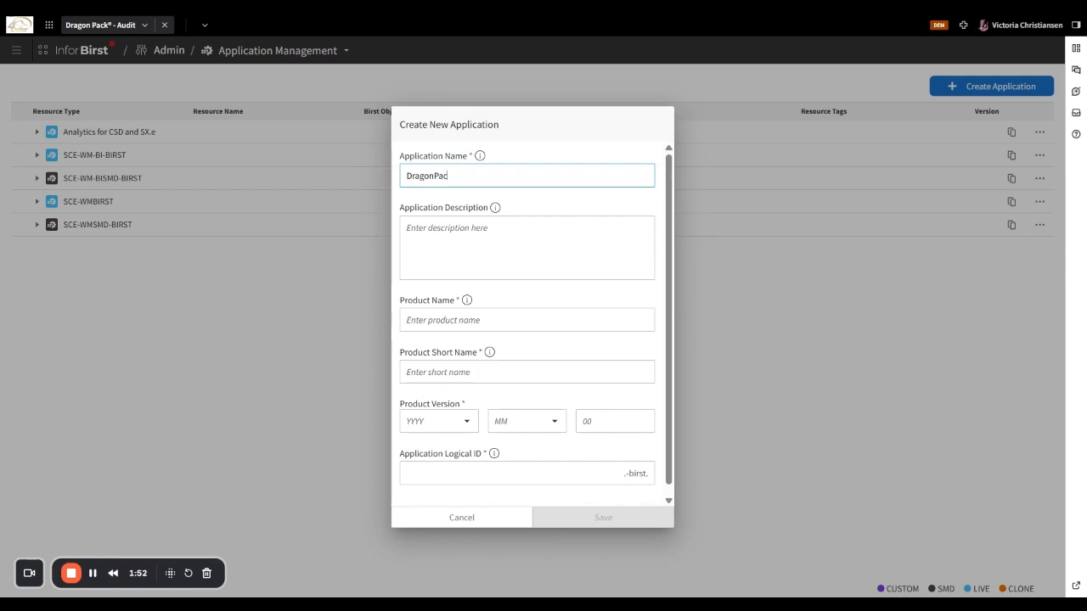
pyautogui.write('kAudit')
pyautogui.press('Tab')
pyautogui.hotkey('shift', 'Tab')
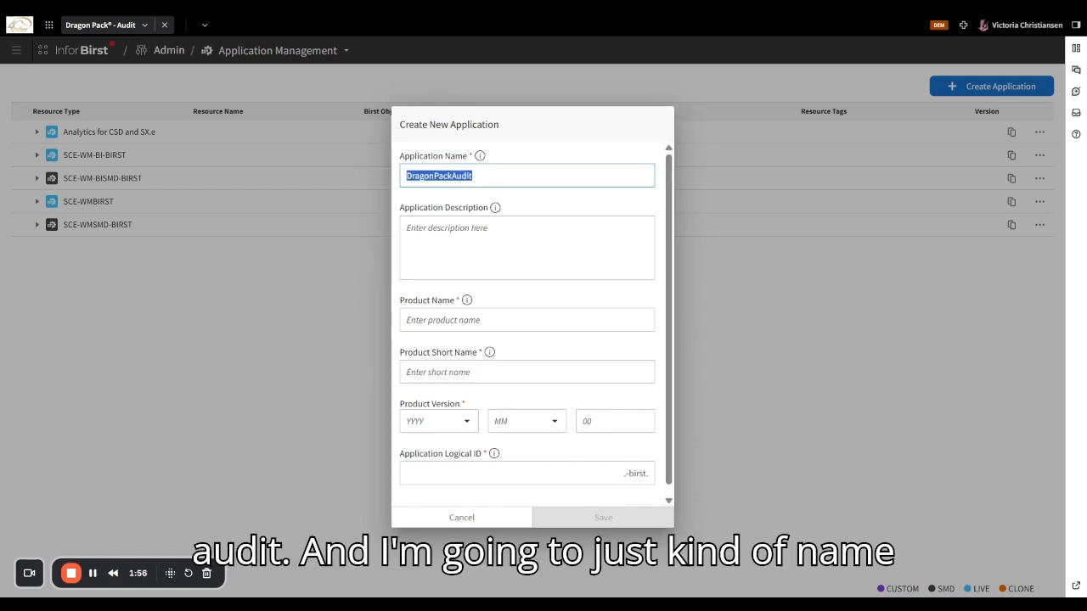
pyautogui.press('End')
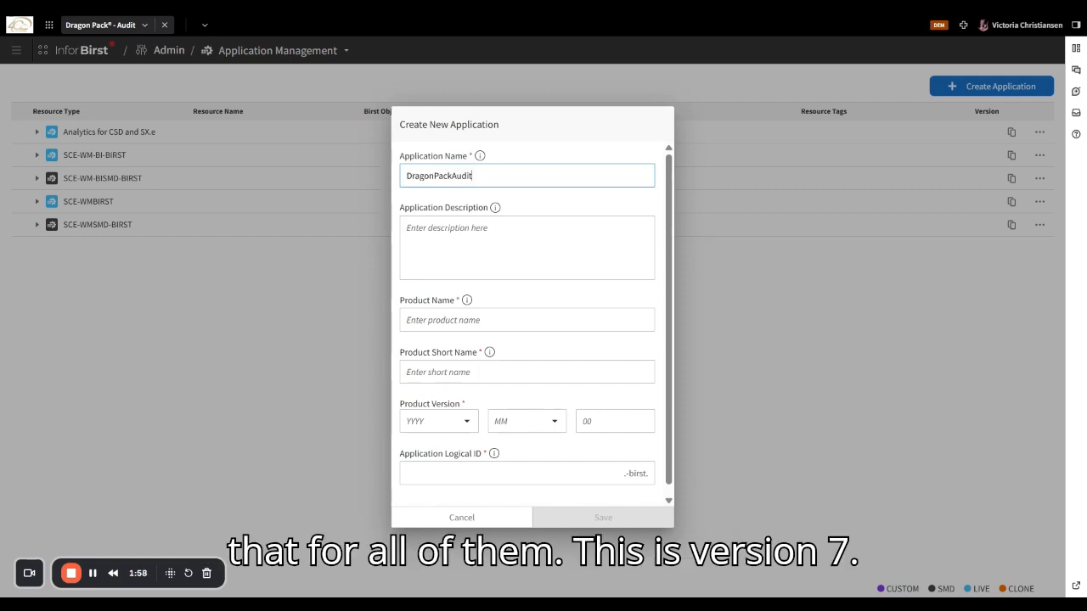
pyautogui.press('Tab')
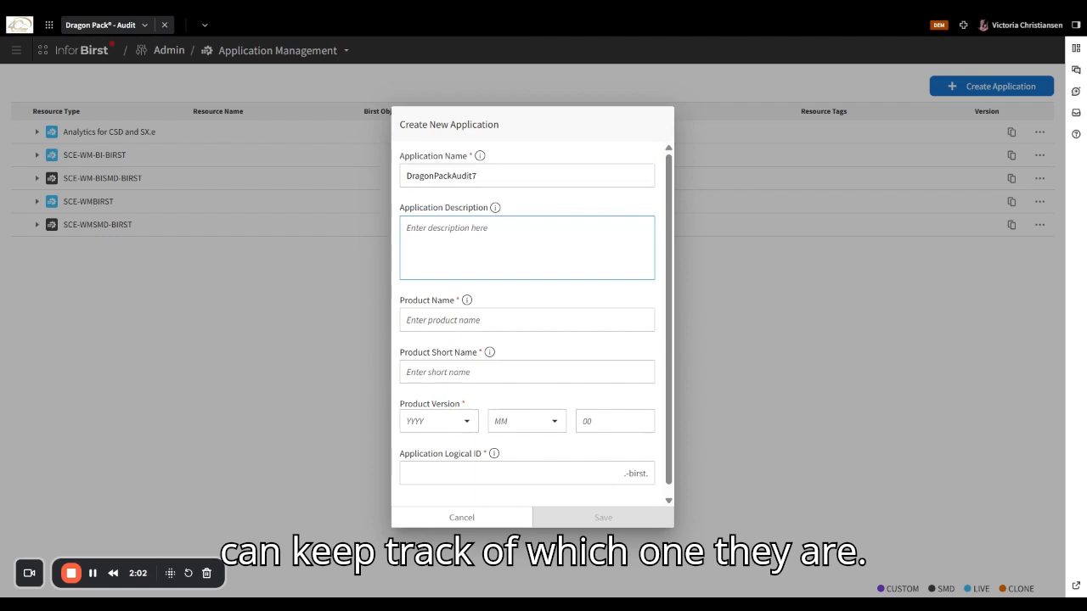
# - Copy the name into the Description, Product Name and Product Short Name fields
pyautogui.click(508, 183)
pyautogui.hotkey('ctrl', 'a')
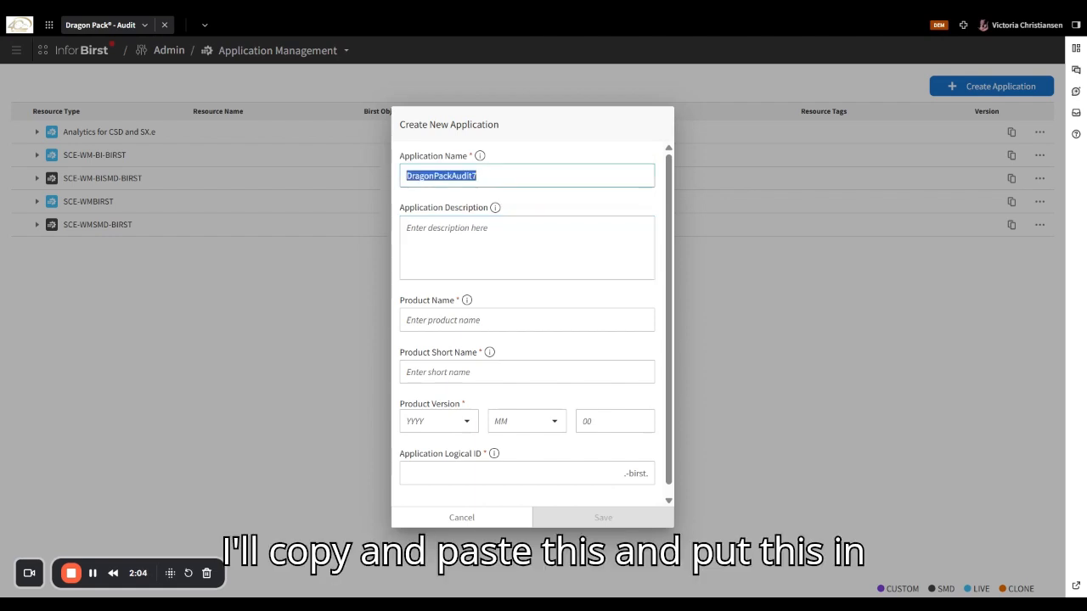
pyautogui.hotkey('ctrl', 'c')
pyautogui.click(501, 223)
pyautogui.hotkey('ctrl', 'v')
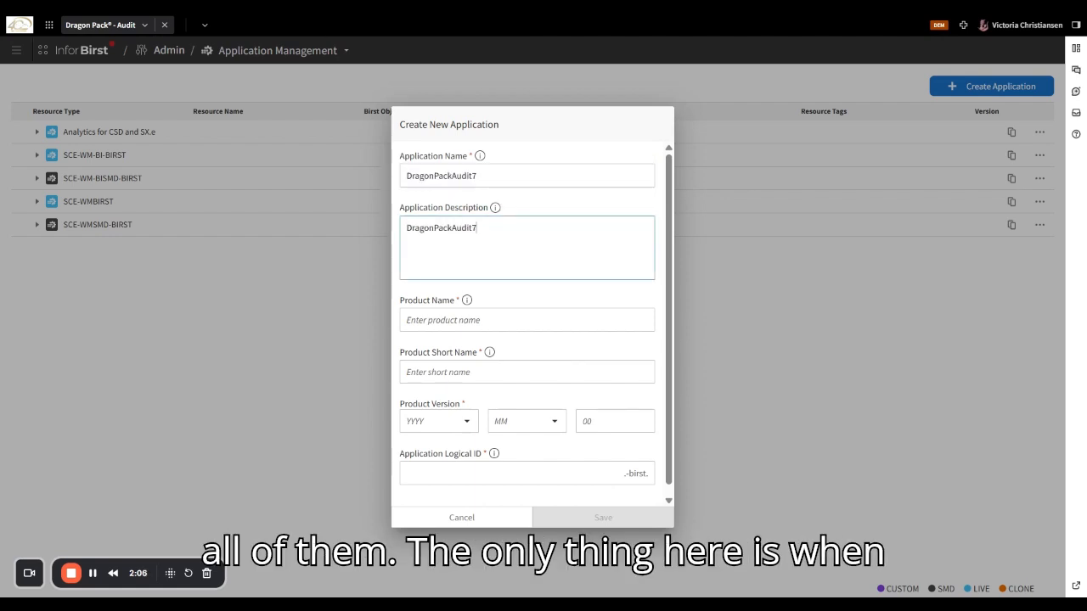
pyautogui.click(481, 316)
pyautogui.hotkey('ctrl', 'v')
pyautogui.press('Tab')
pyautogui.hotkey('ctrl', 'v')
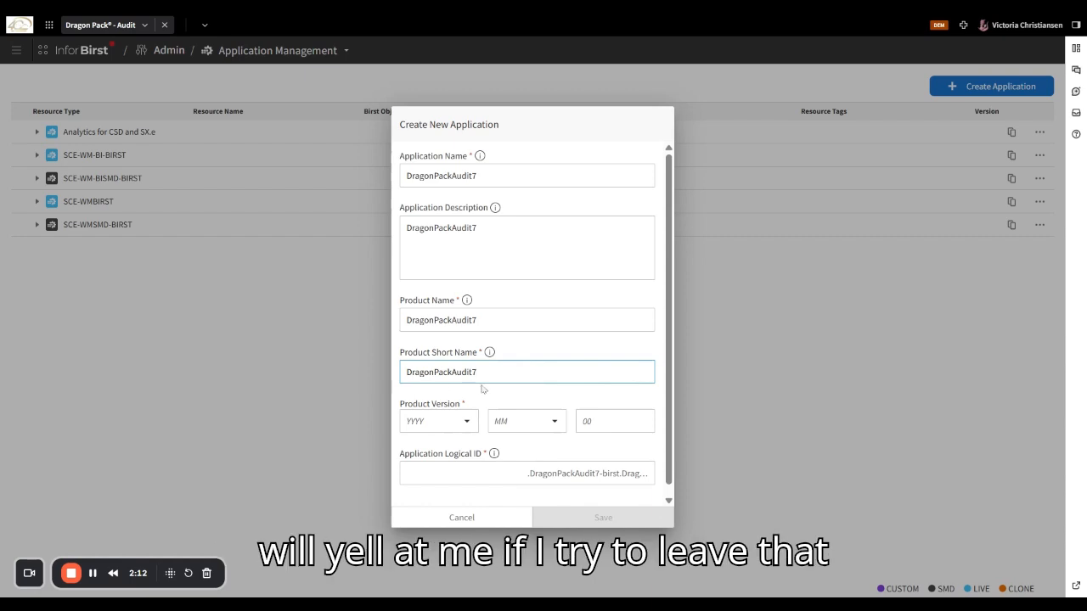
pyautogui.press('BackSpace')
pyautogui.press('Tab')
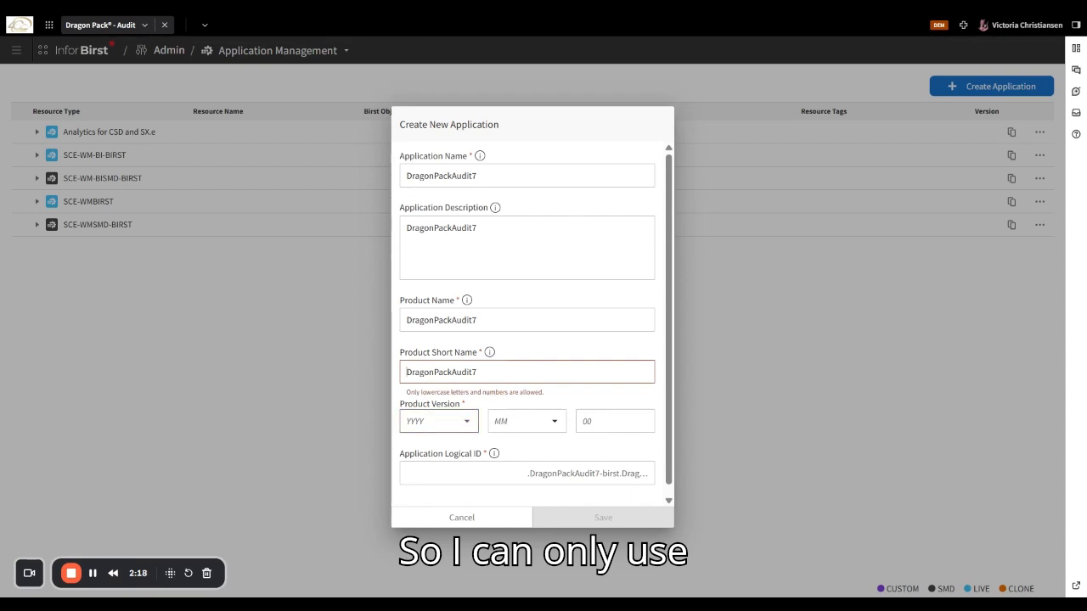
# - Lowercase the product short name to dragonpackaudit7
pyautogui.click(411, 372)
pyautogui.press('BackSpace')
pyautogui.write('d')
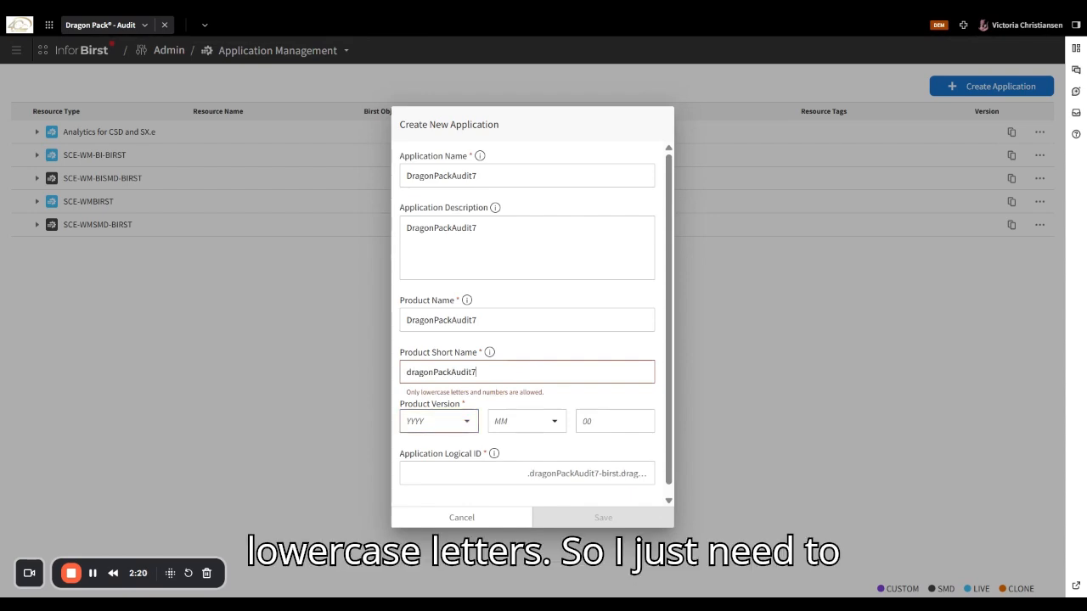
pyautogui.click(455, 372)
pyautogui.press('BackSpace')
pyautogui.write('a')
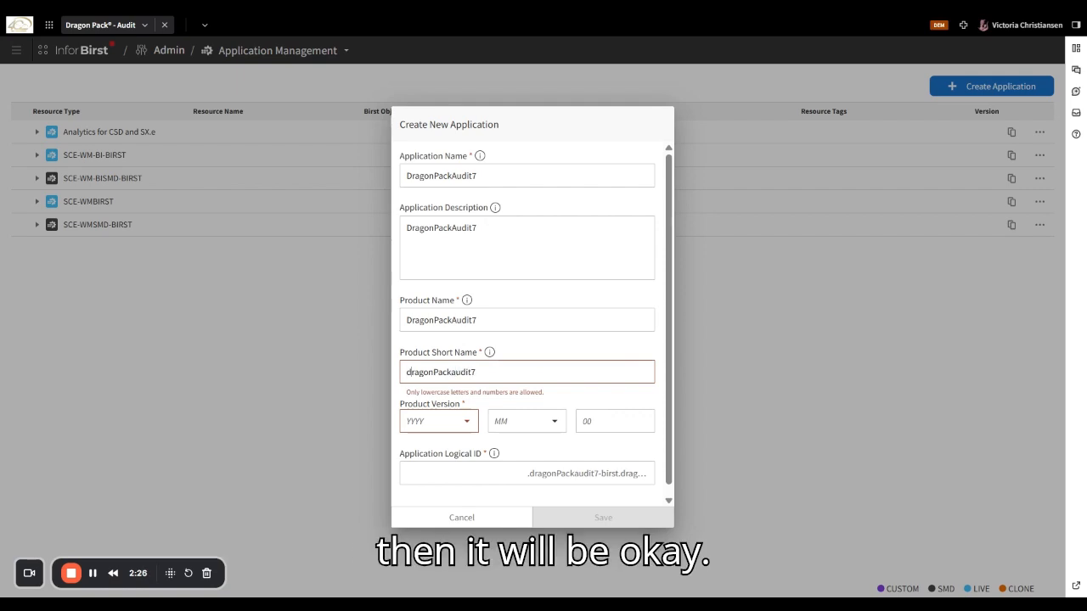
pyautogui.moveTo(438, 372); pyautogui.dragTo(433, 372)
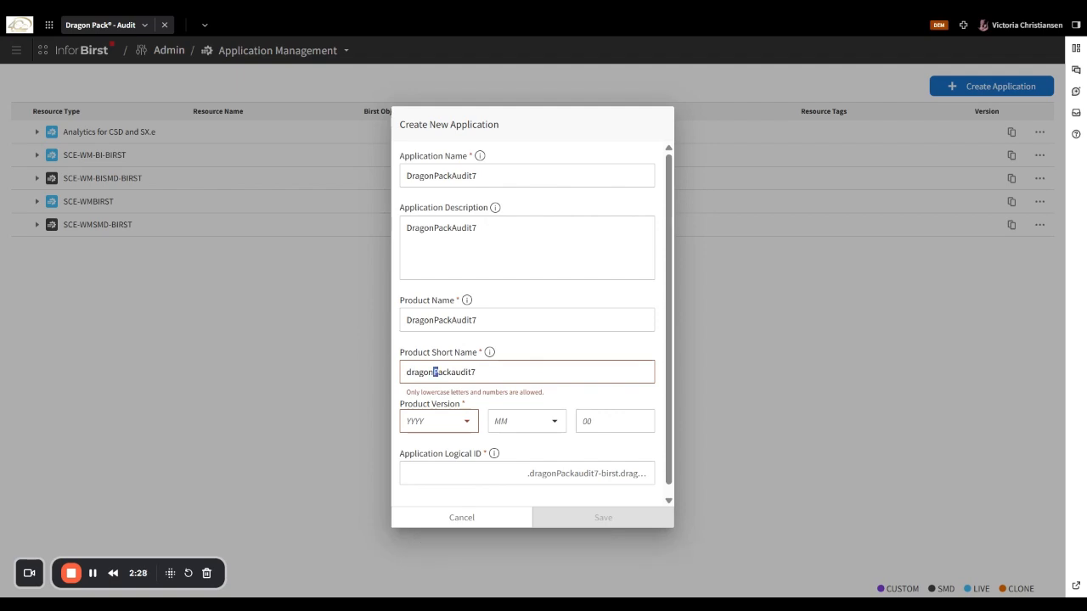
pyautogui.write('p')
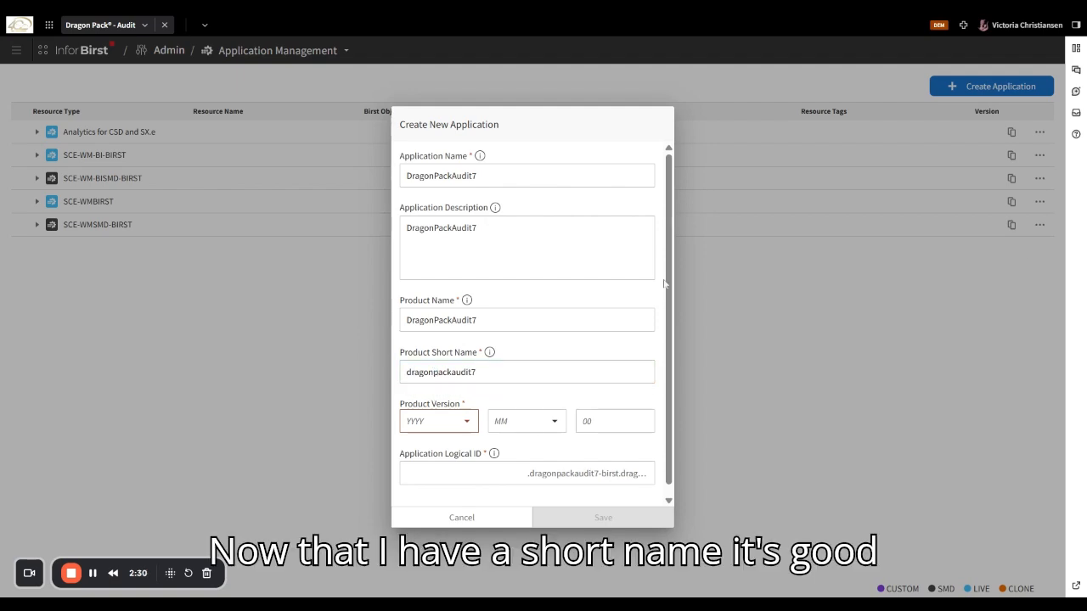
pyautogui.click(439, 429)
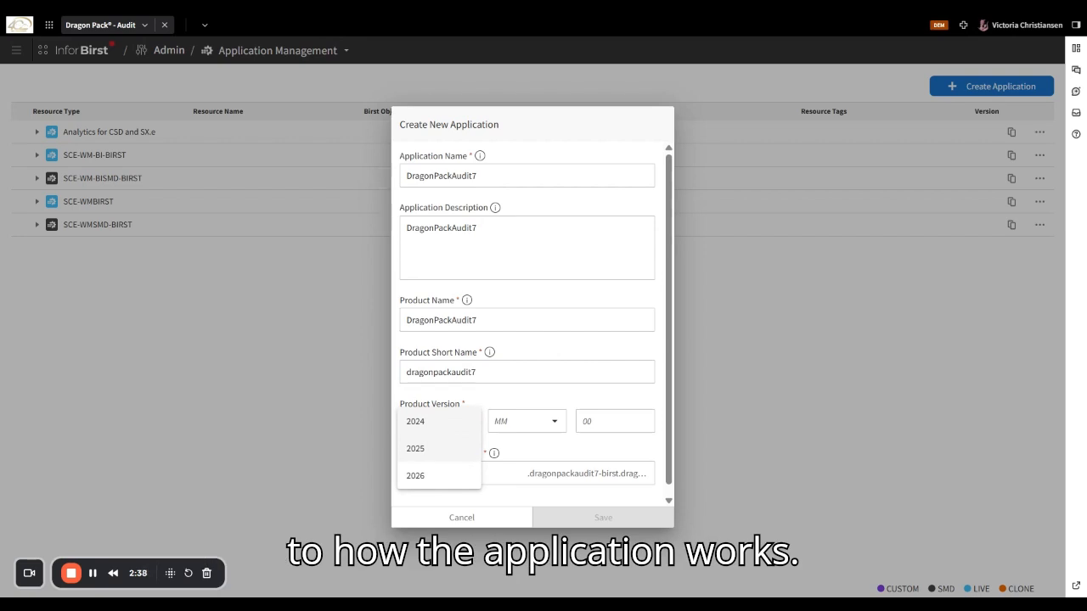
# - Set product version 2025 / 05 / 29, add audit7 to the logical ID, and save
pyautogui.click(440, 448)
pyautogui.click(531, 429)
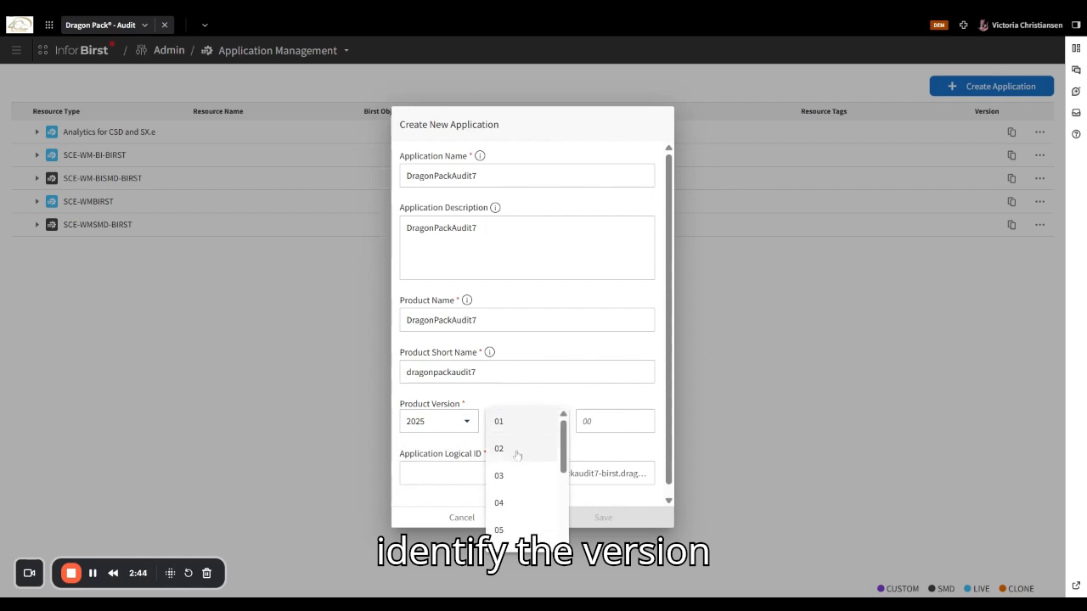
pyautogui.scroll(-3, 519, 459)
pyautogui.scroll(3, 524, 509)
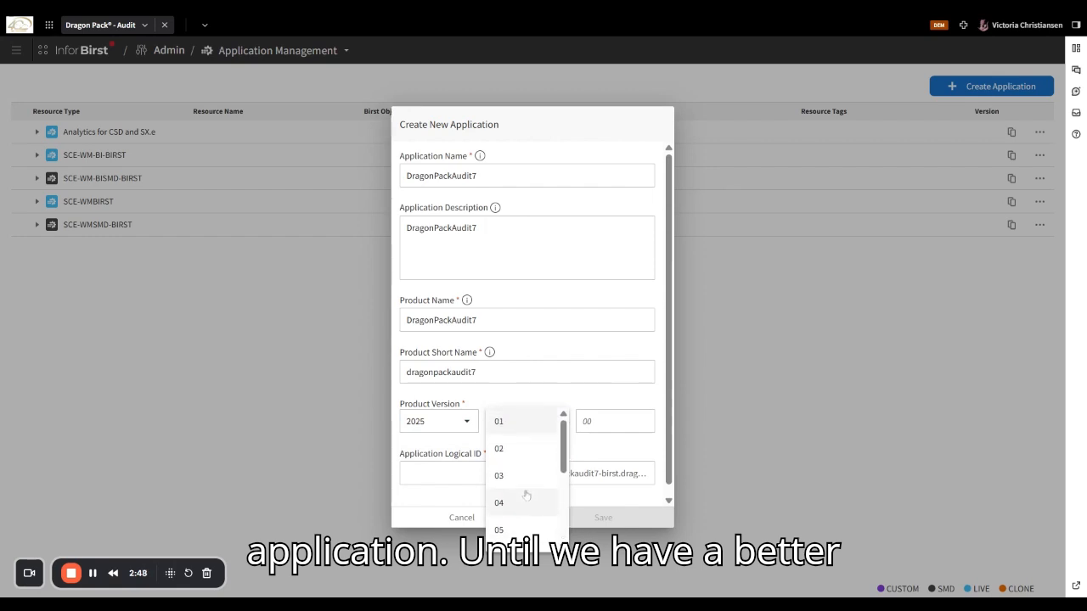
pyautogui.click(518, 531)
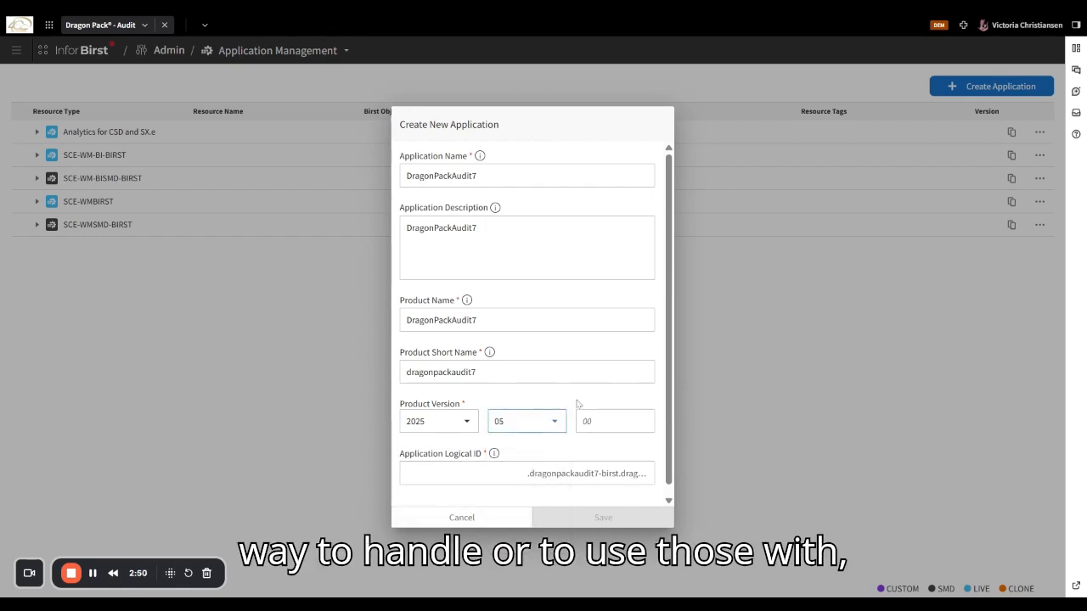
pyautogui.click(601, 420)
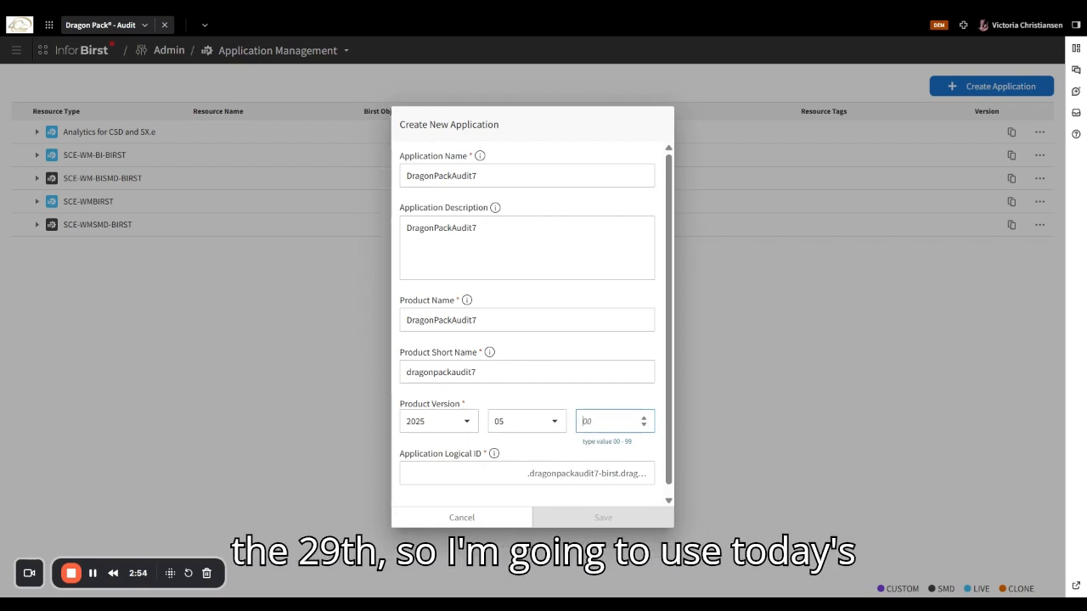
pyautogui.write('29')
pyautogui.press('Tab')
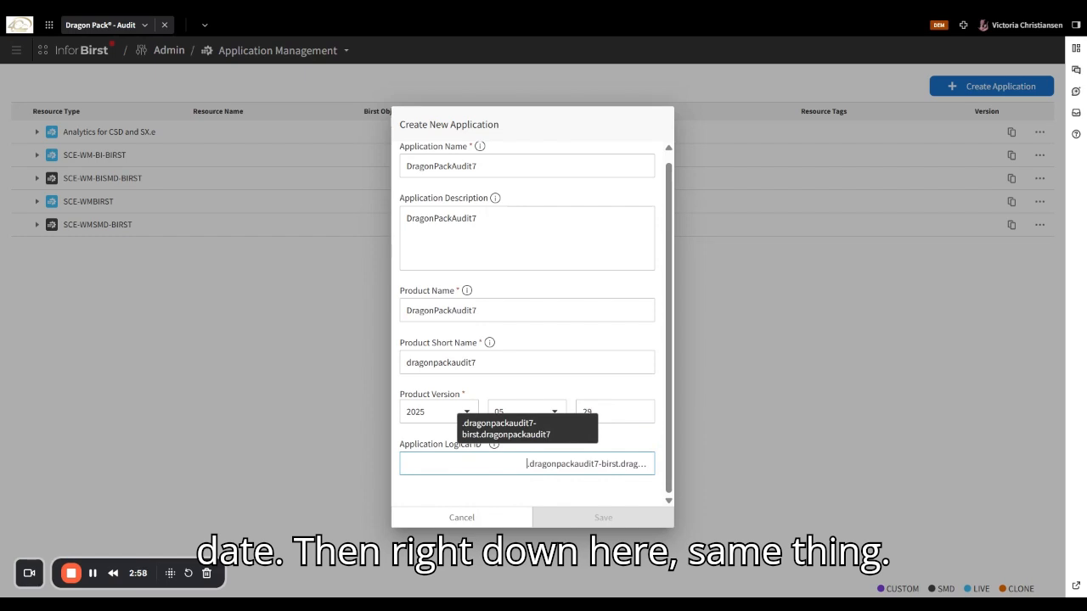
pyautogui.write('audit7')
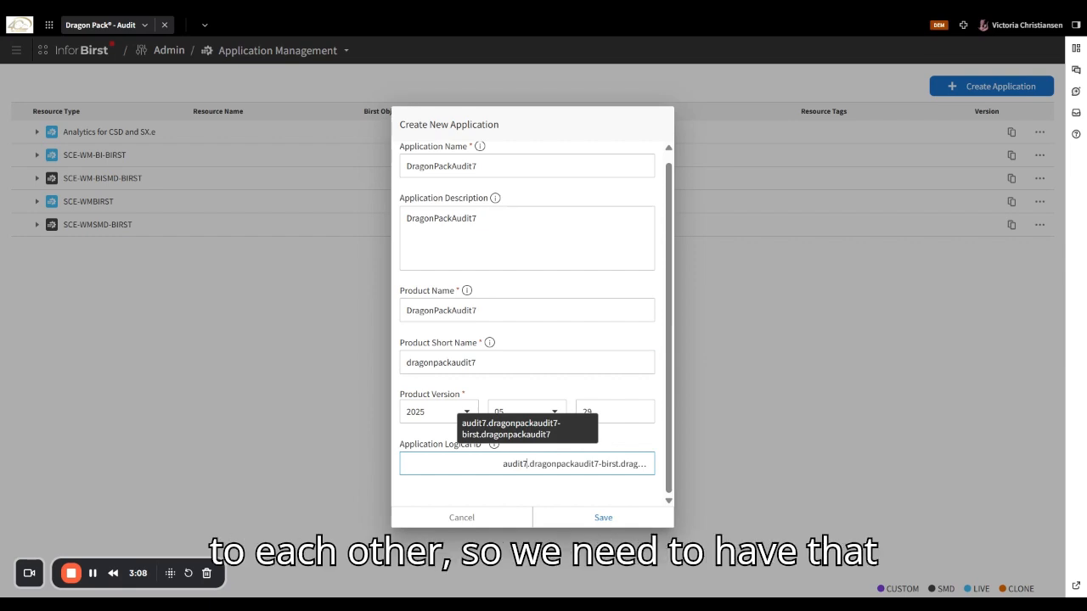
pyautogui.click(595, 517)
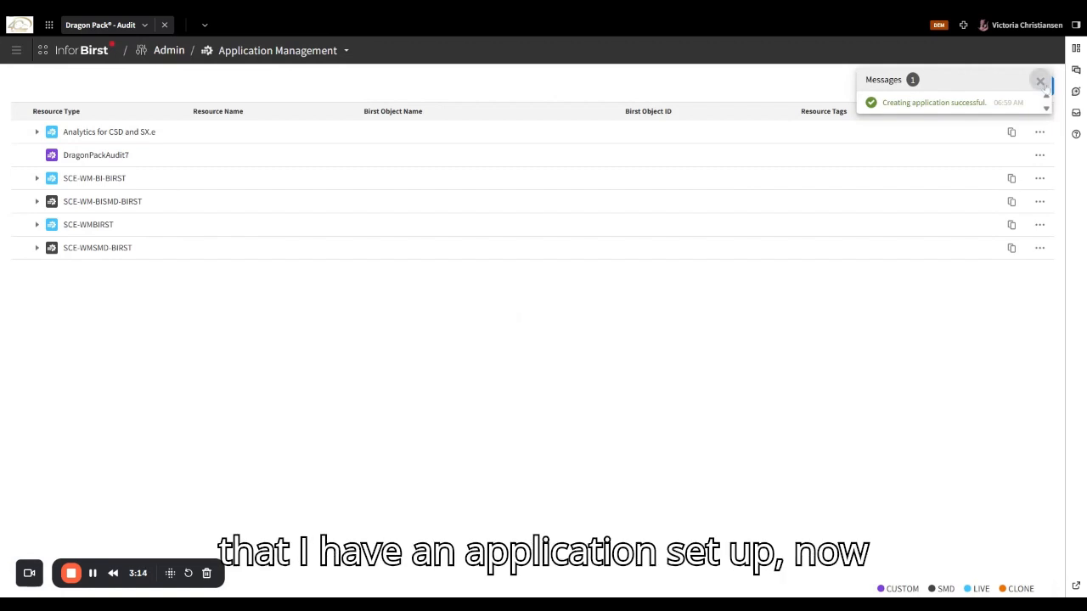
# - Return to the Audit dashboard and switch it into edit mode
pyautogui.click(16, 51)
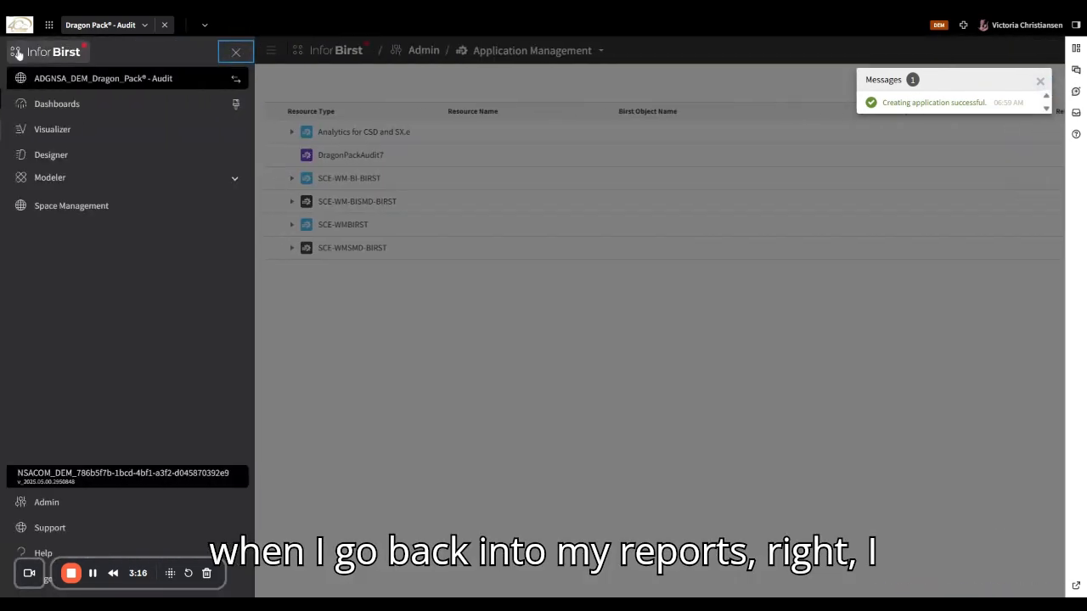
pyautogui.click(58, 104)
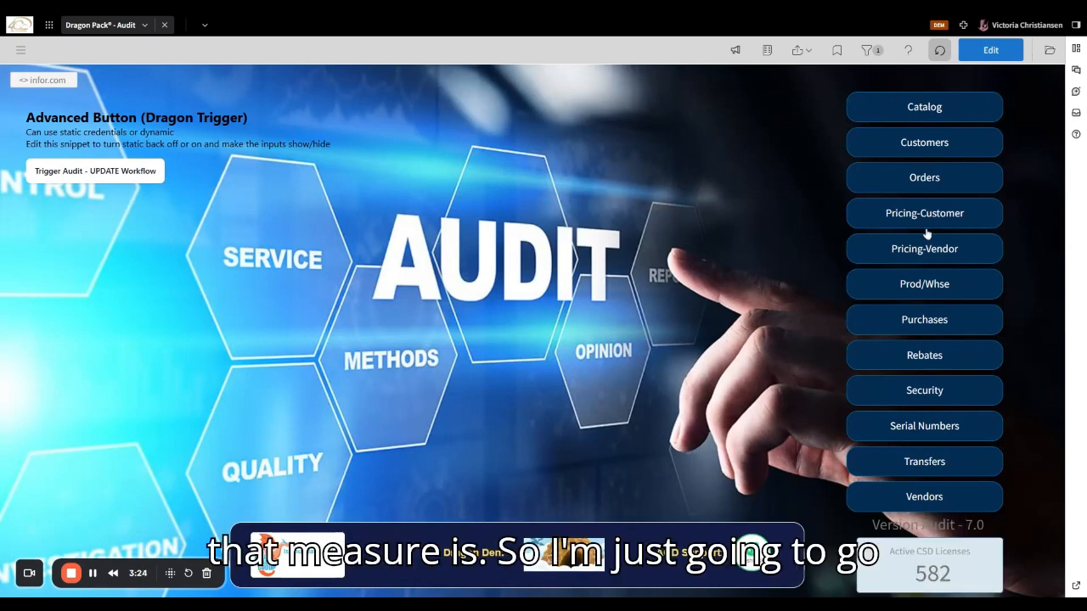
pyautogui.click(1000, 53)
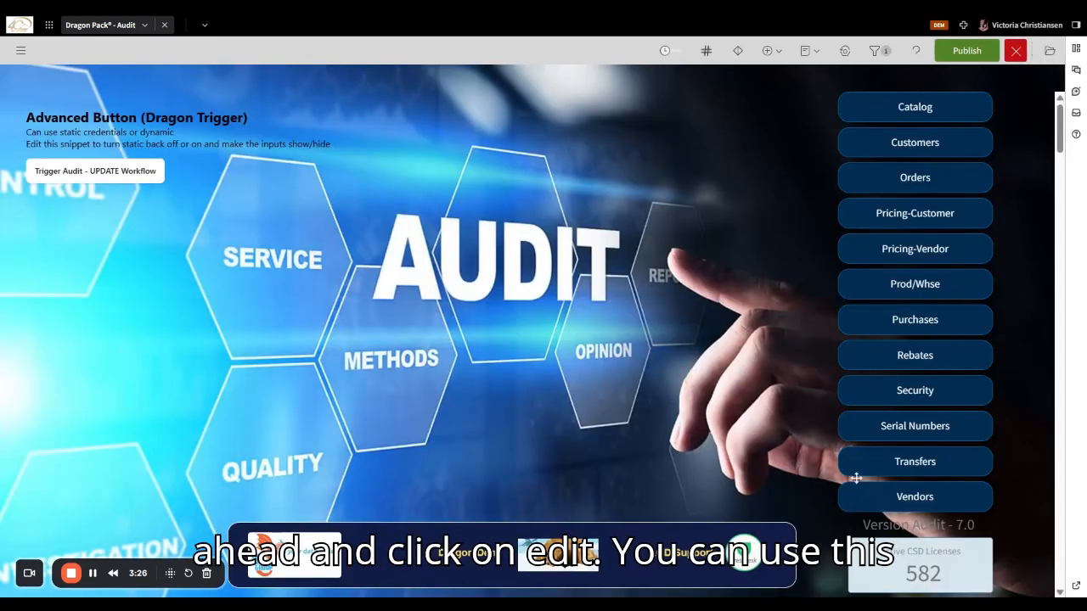
# - Inspect the Active CSD Licenses KPI's Active_User_ADG_Key measure and close it unchanged
pyautogui.click(902, 568)
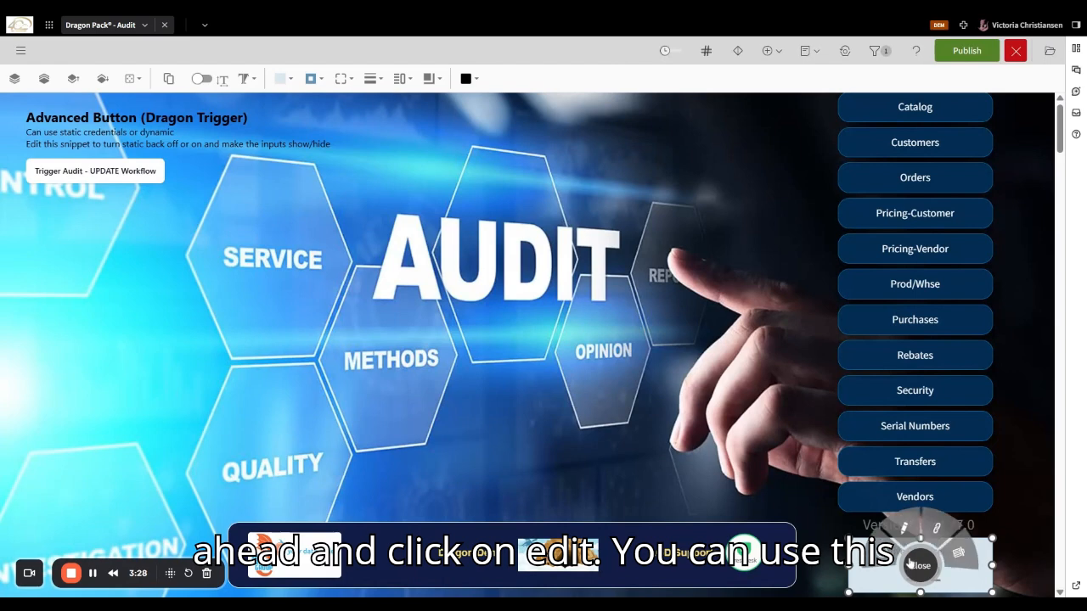
pyautogui.click(904, 535)
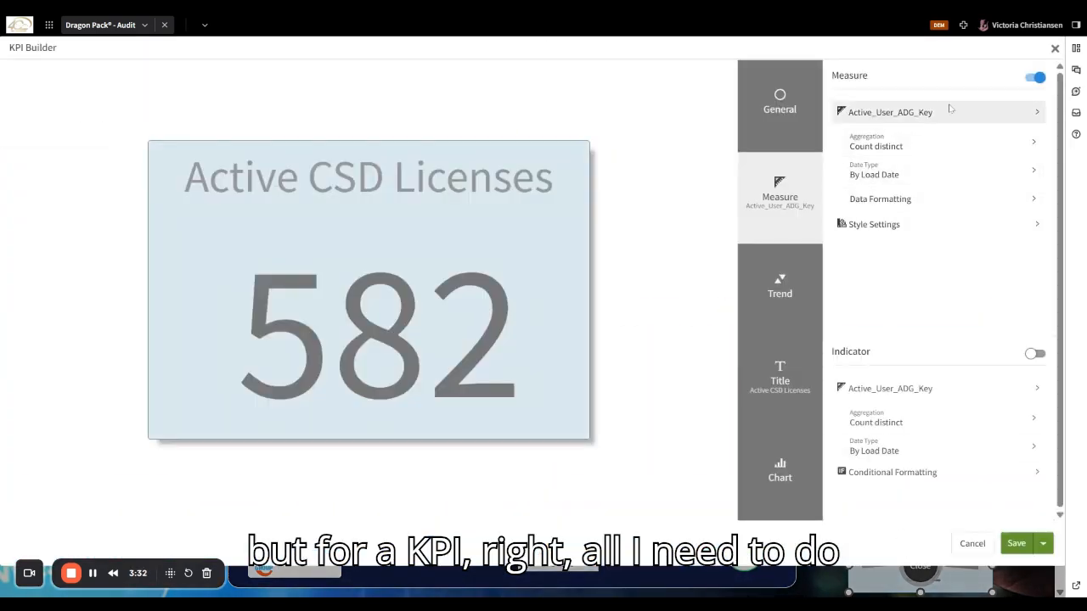
pyautogui.moveTo(933, 112); pyautogui.dragTo(843, 123)
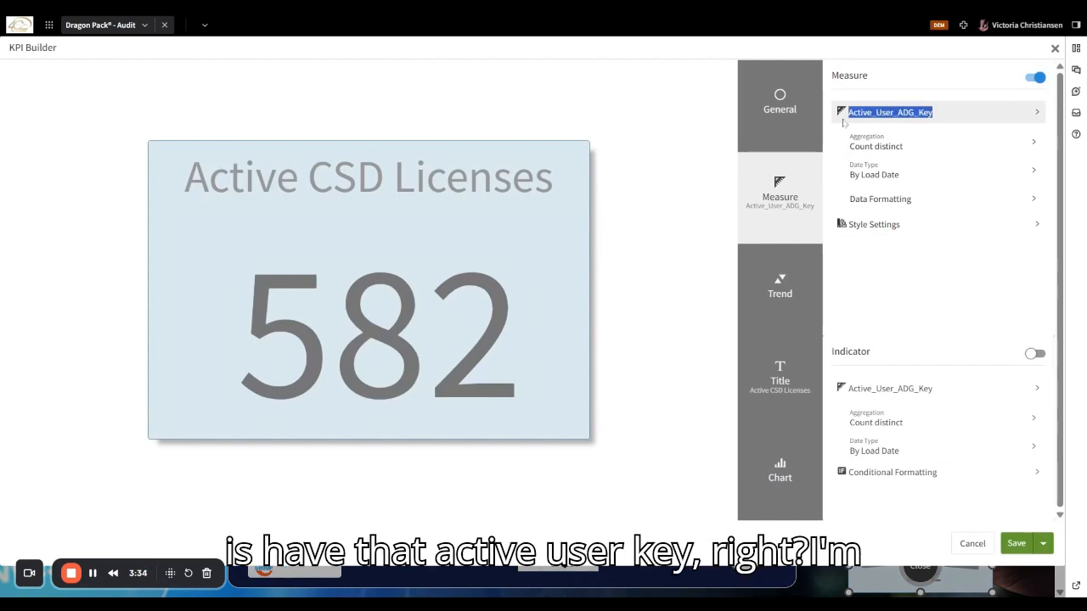
pyautogui.click(844, 123)
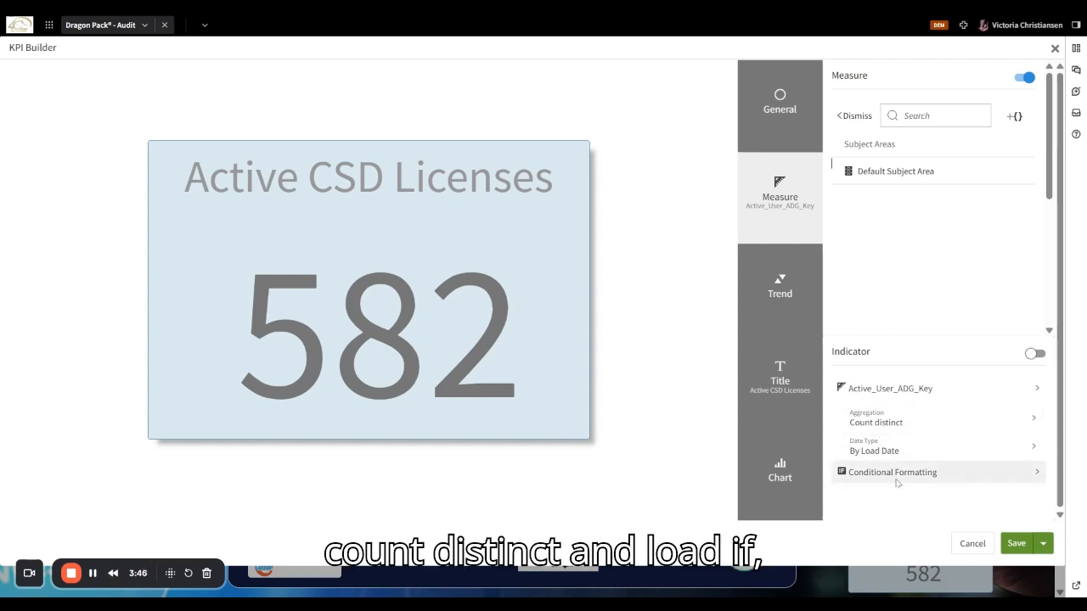
pyautogui.click(973, 543)
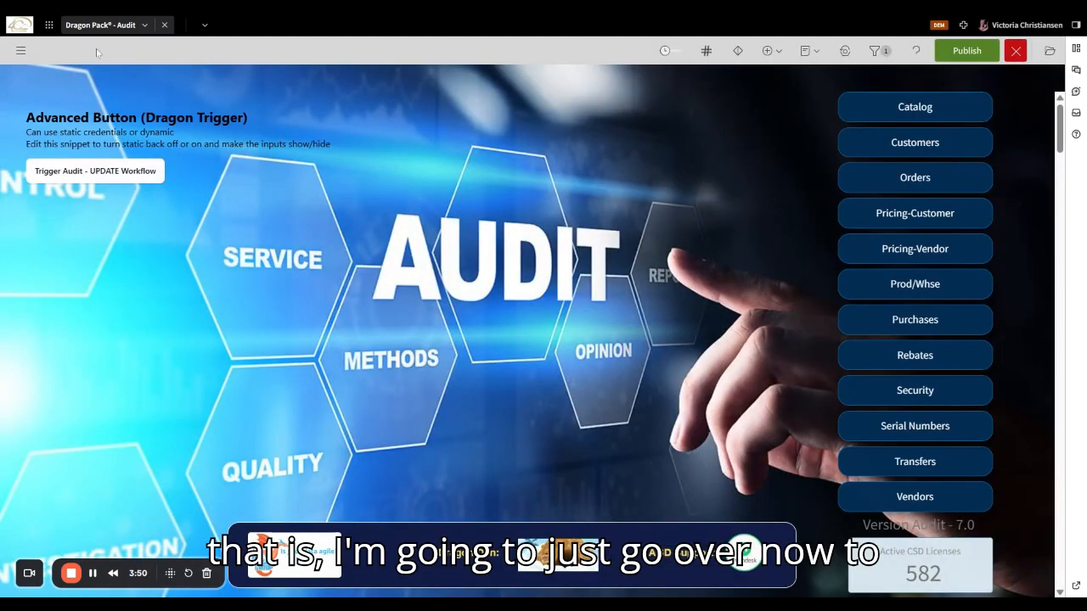
# - Open Visualizer without saving the dashboard and expand Default Subject Area > Measures
pyautogui.click(17, 50)
pyautogui.click(51, 129)
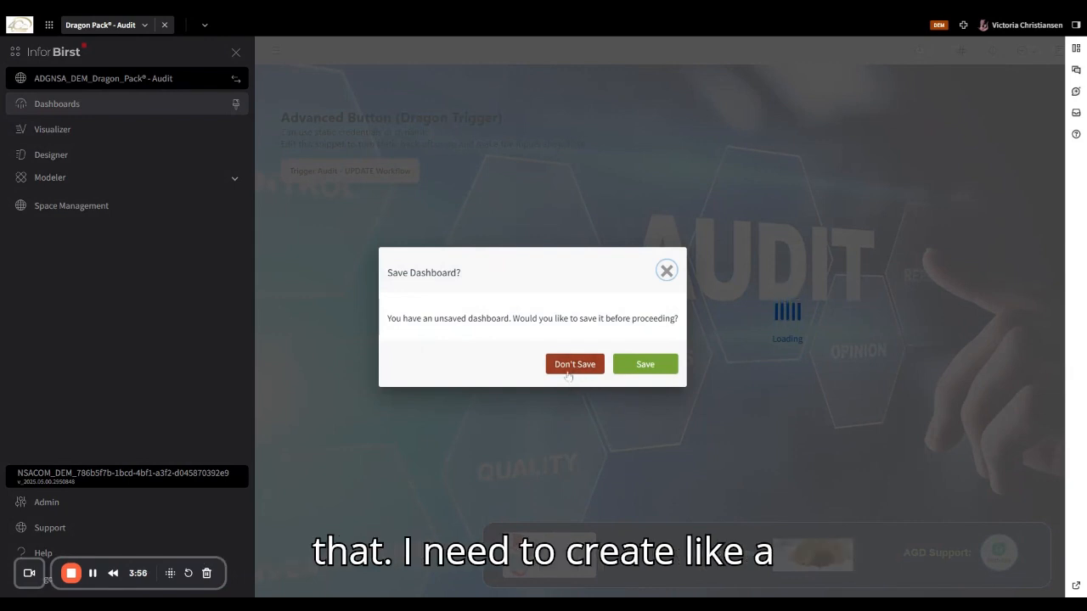
pyautogui.click(568, 369)
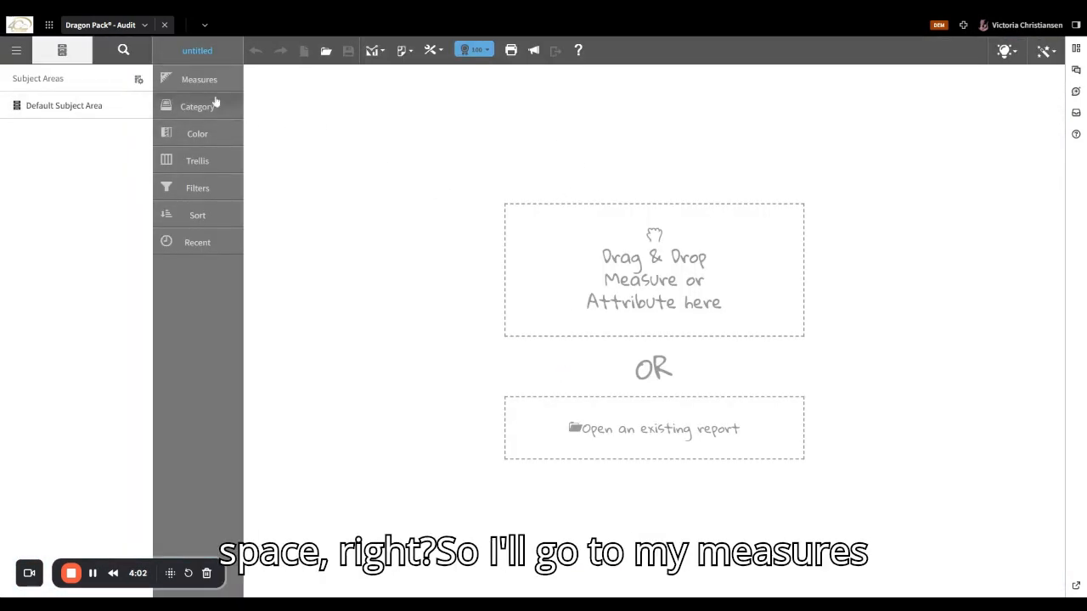
pyautogui.click(157, 79)
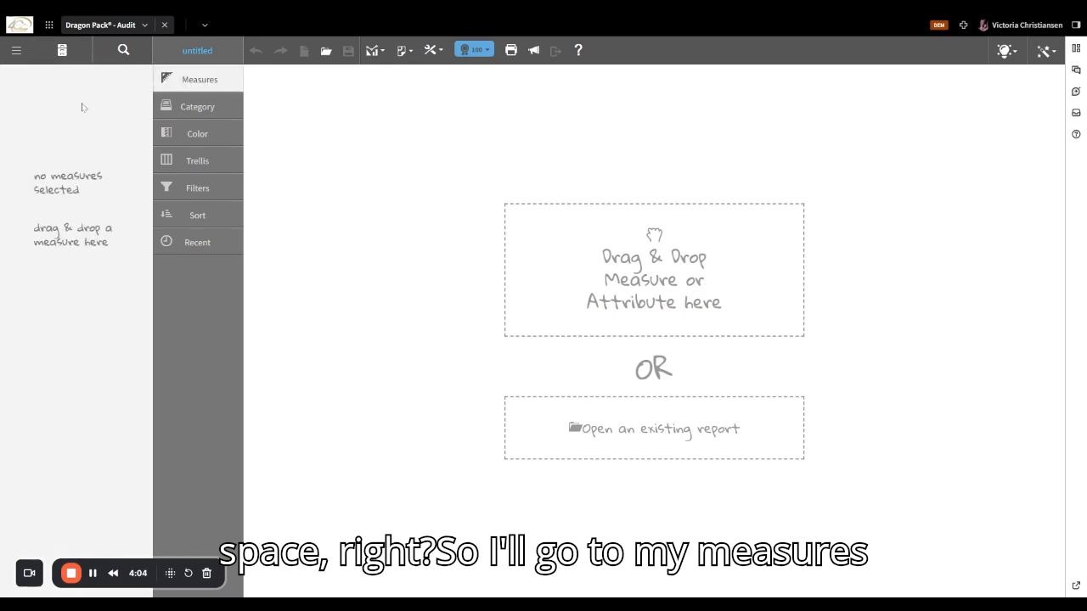
pyautogui.click(62, 57)
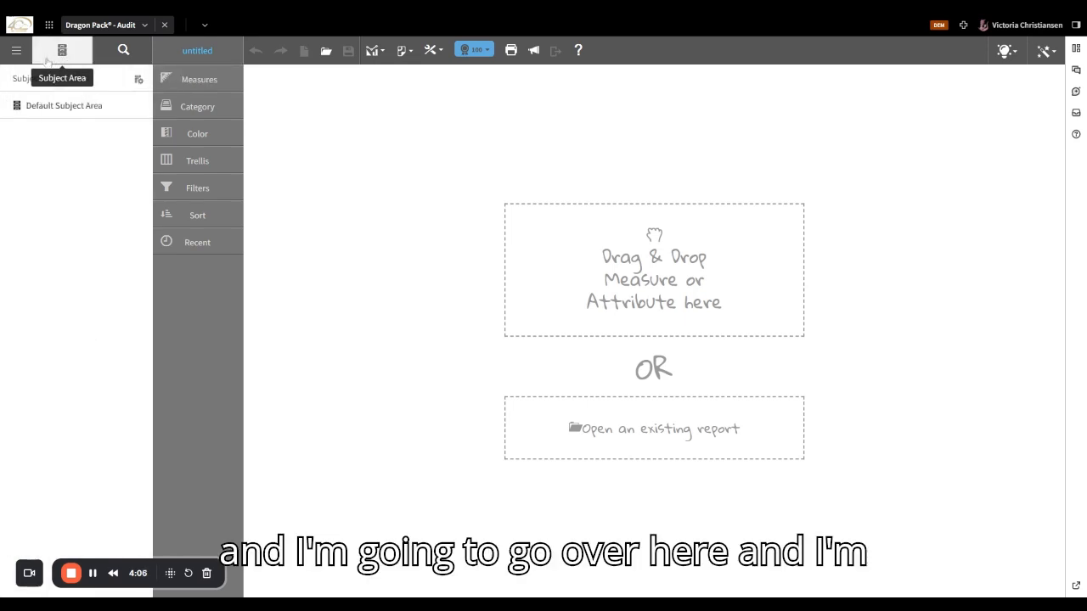
pyautogui.click(59, 106)
pyautogui.click(76, 133)
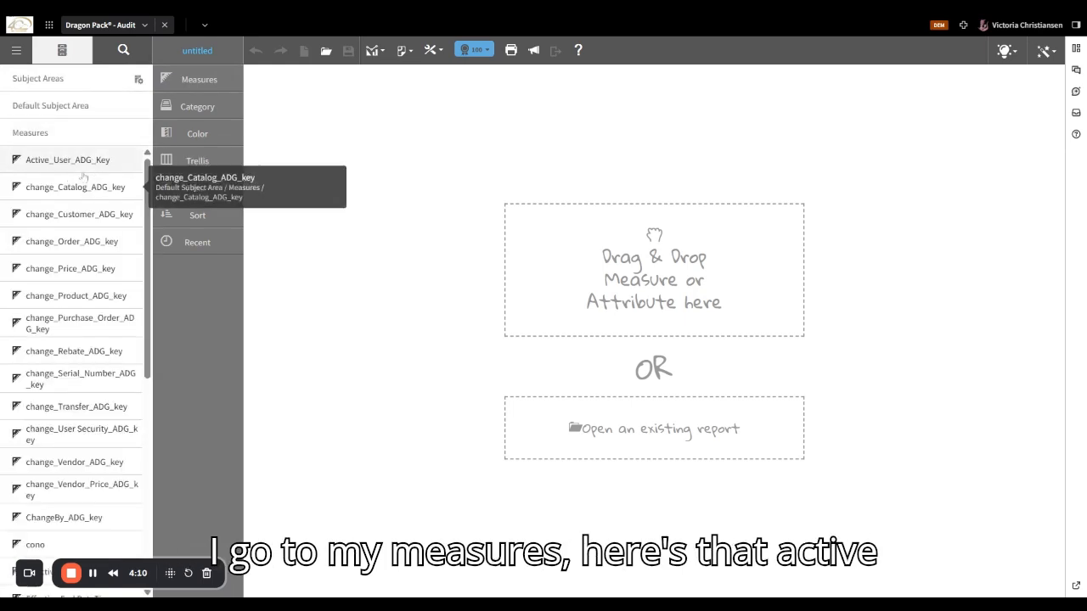
# - Show Active_User_ADG_Key as a table filtered by Disabled and User_domain, dropping those columns
pyautogui.doubleClick(83, 164)
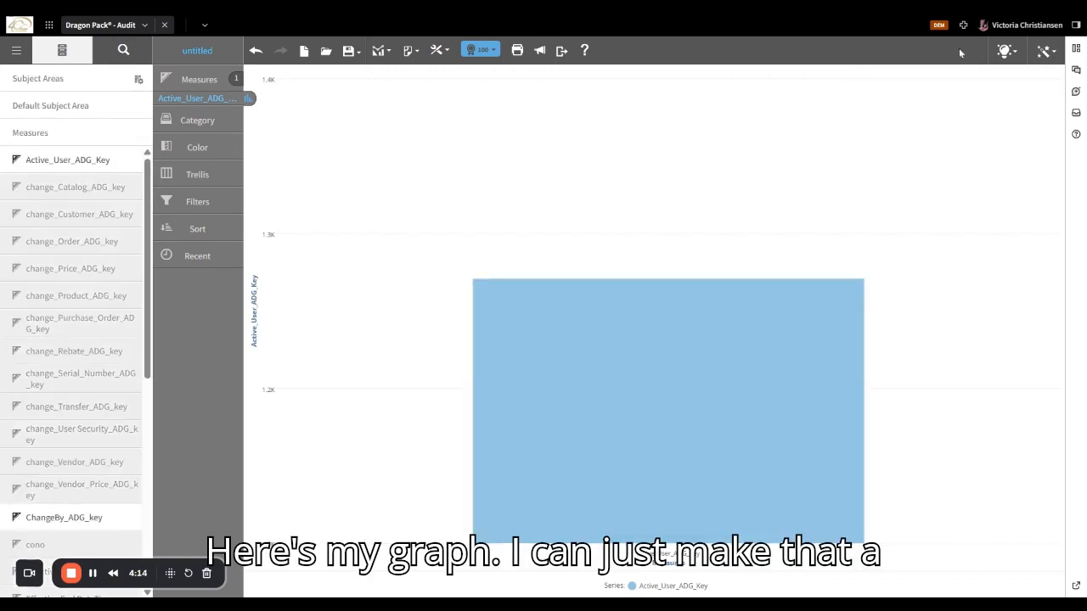
pyautogui.click(1044, 50)
pyautogui.click(885, 255)
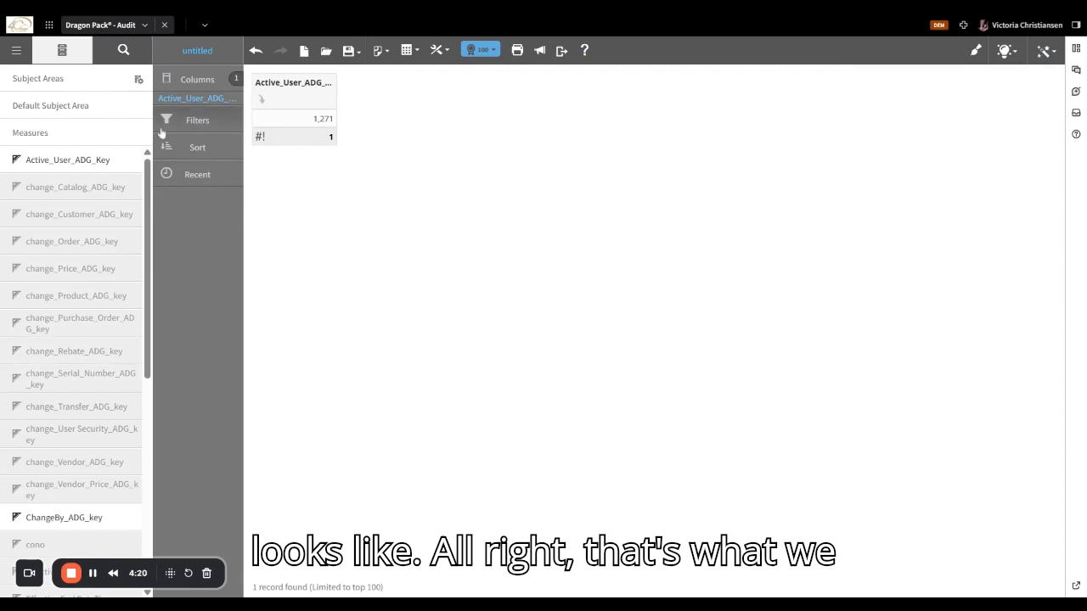
pyautogui.click(63, 108)
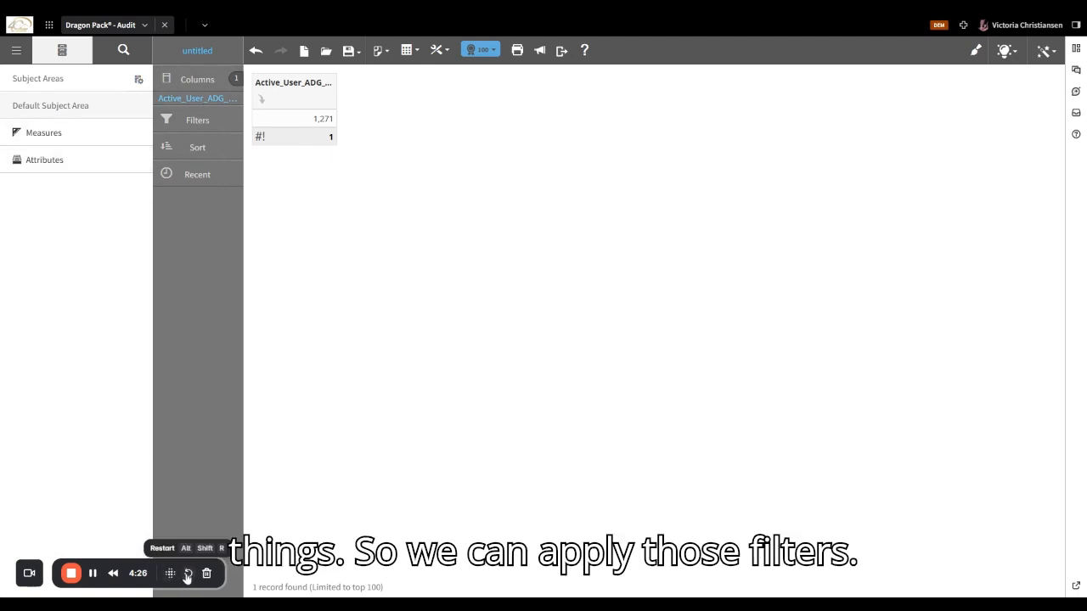
pyautogui.click(93, 573)
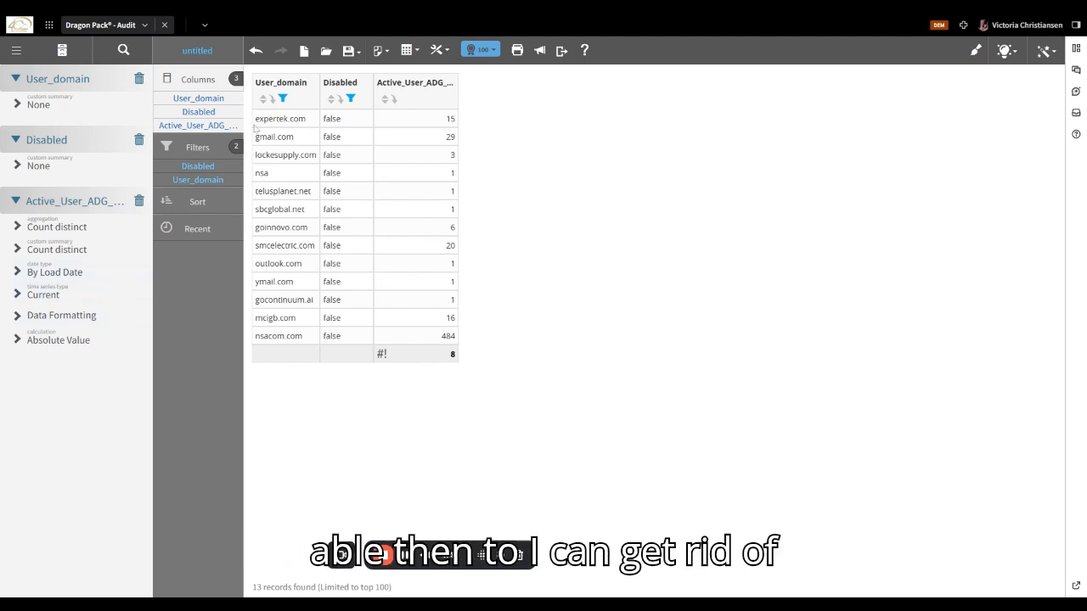
pyautogui.moveTo(198, 99); pyautogui.dragTo(83, 108)
pyautogui.moveTo(198, 99); pyautogui.dragTo(44, 151)
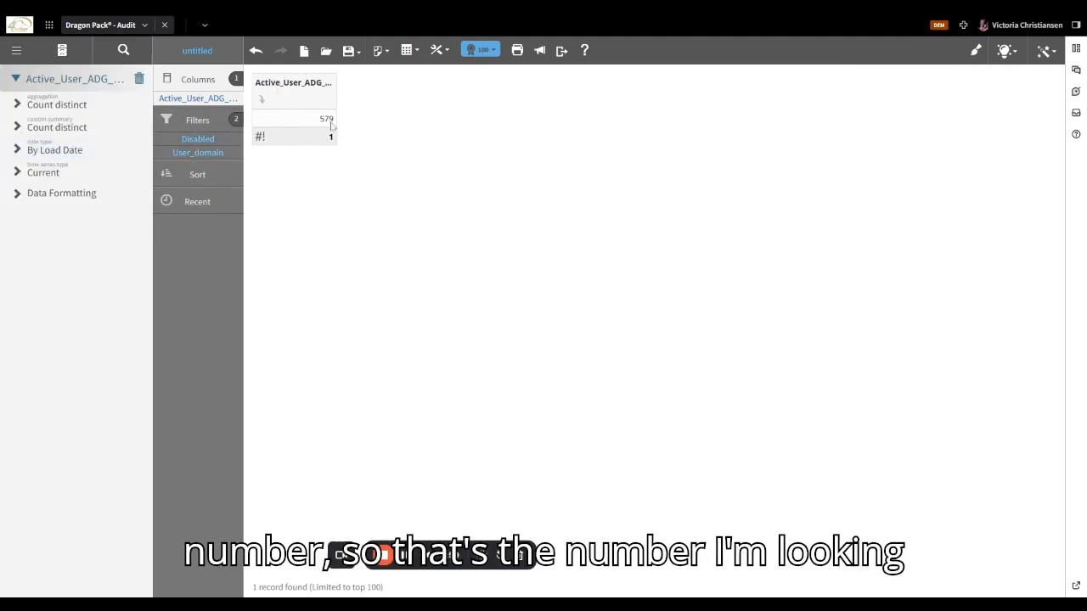
# - Select all the report's generated query text, then widen the Active_User_ADG_Key column
pyautogui.click(436, 50)
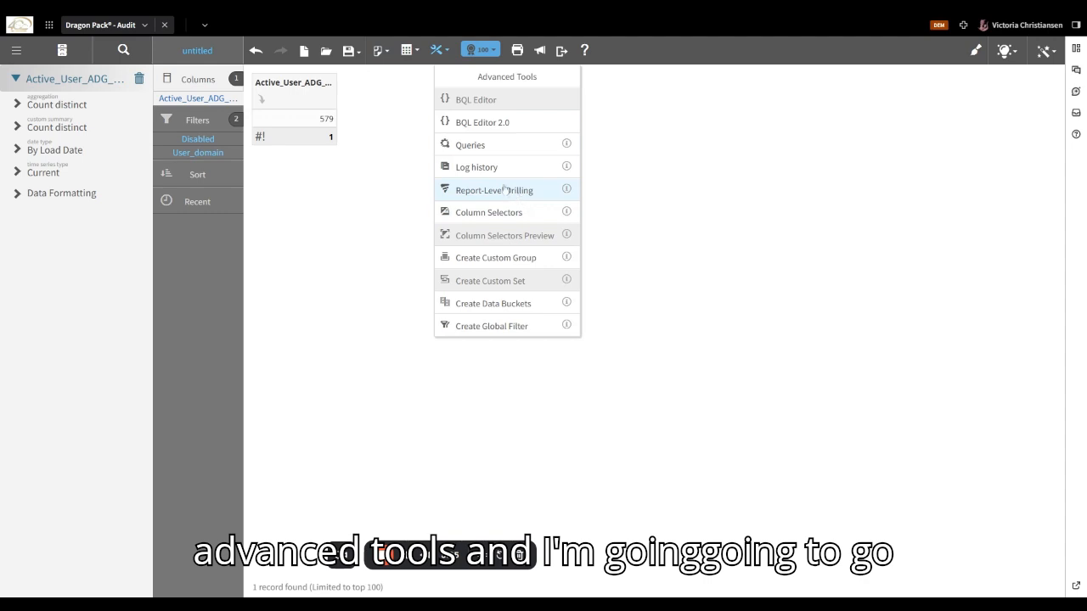
pyautogui.click(498, 149)
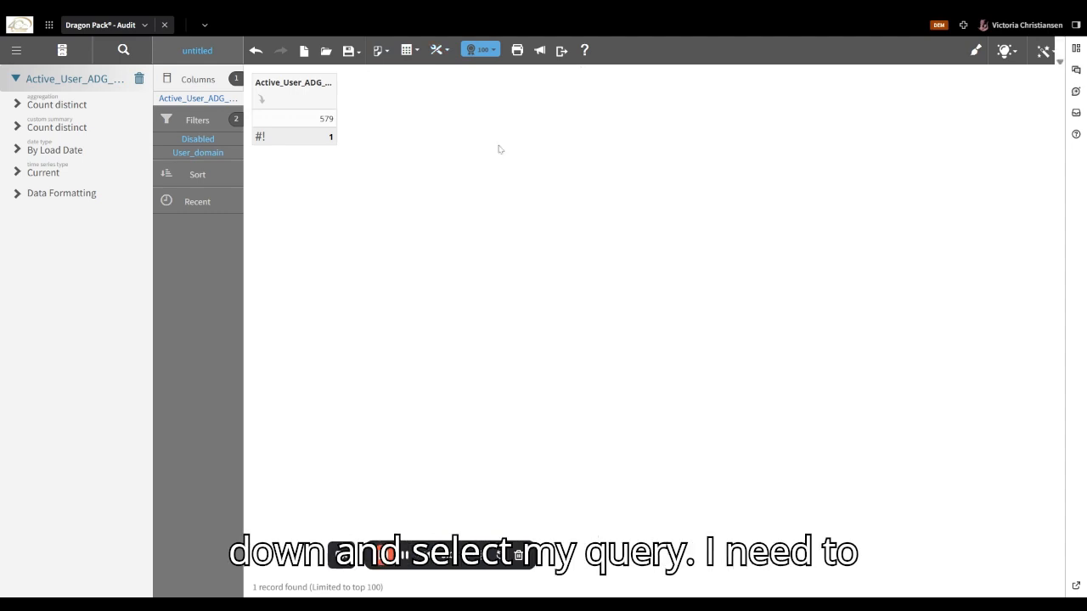
pyautogui.hotkey('ctrl', 'a')
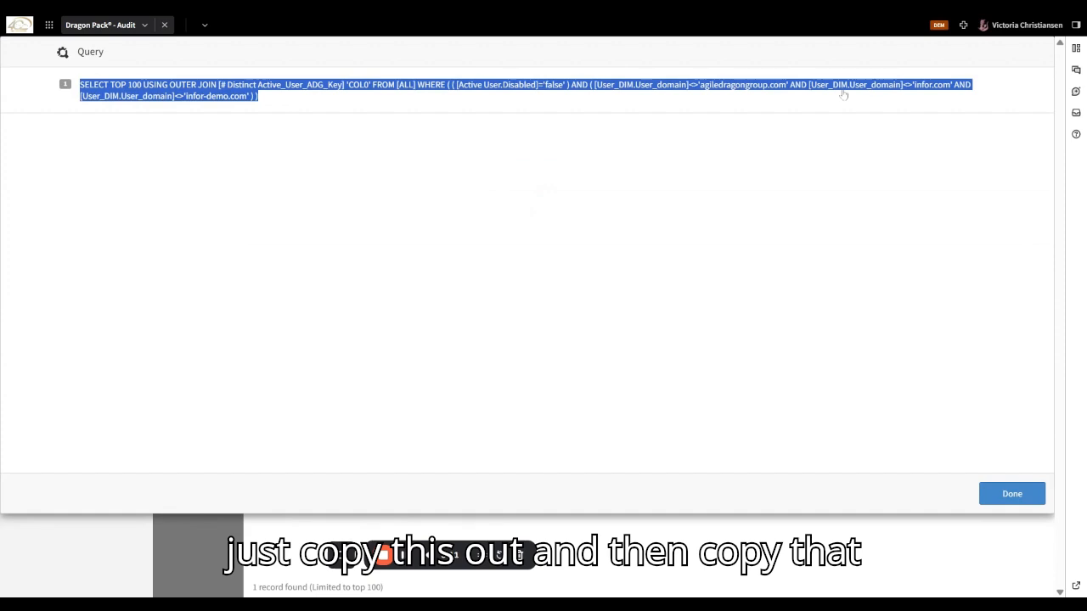
pyautogui.click(1007, 497)
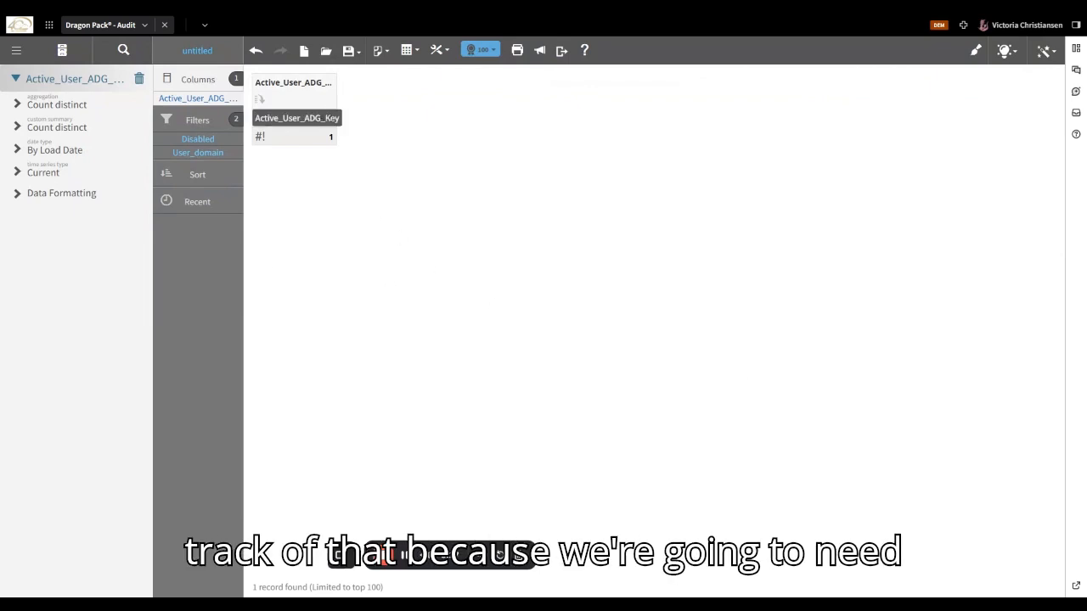
pyautogui.moveTo(336, 105); pyautogui.dragTo(400, 104)
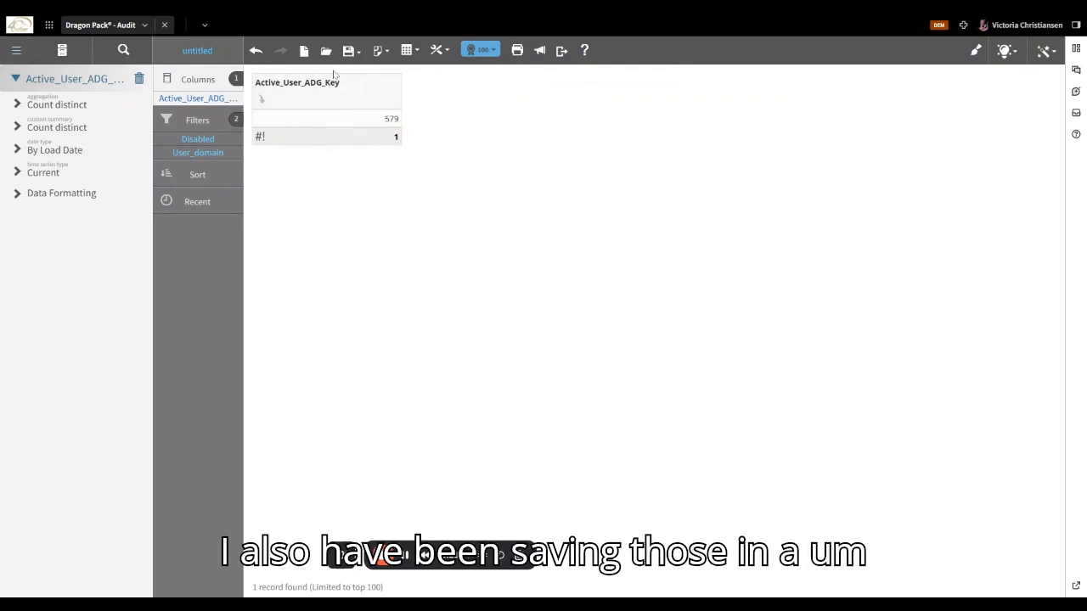
pyautogui.click(326, 53)
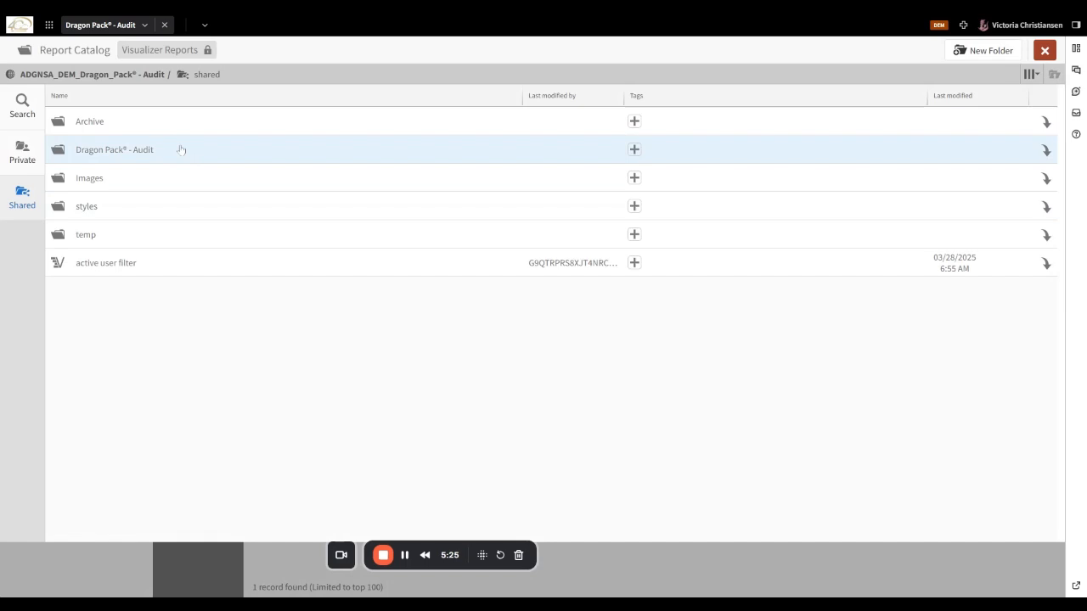
# - Create an 'API Reports' folder inside Dragon Pack® - Audit and open it
pyautogui.doubleClick(181, 150)
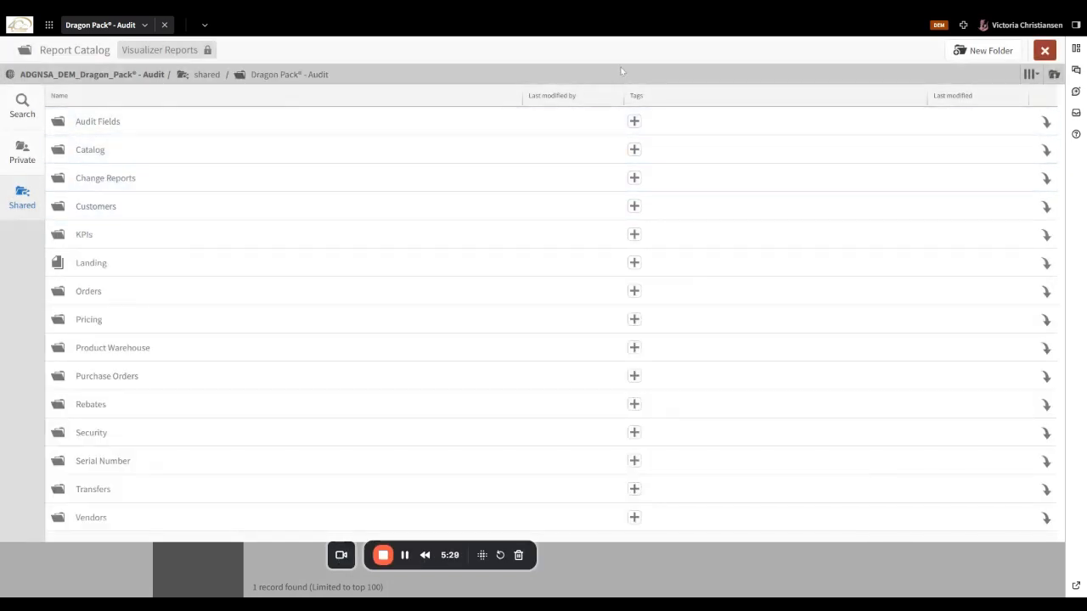
pyautogui.click(983, 52)
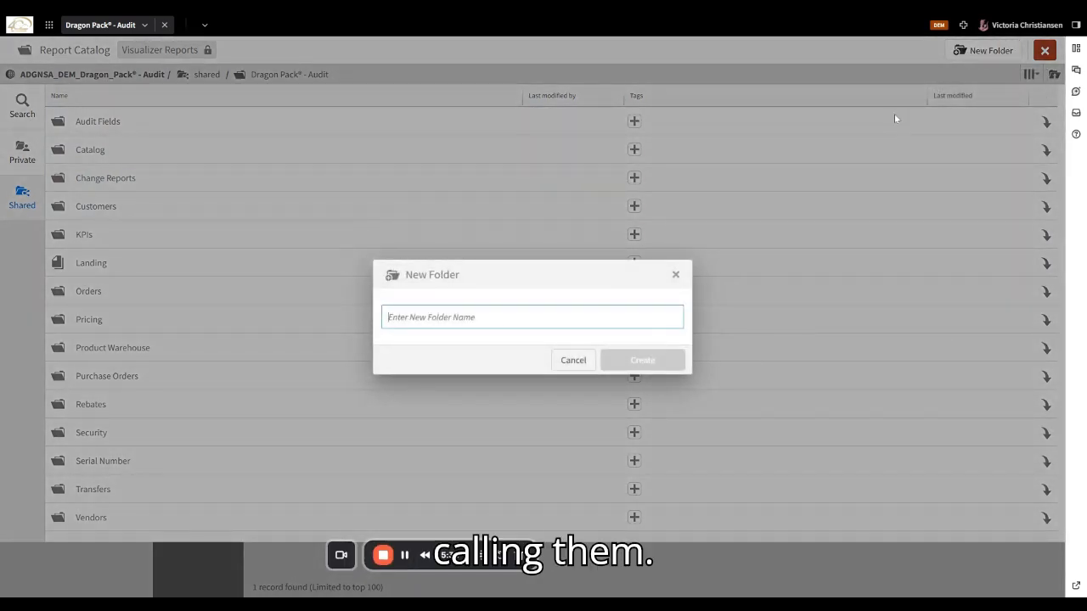
pyautogui.write('AP')
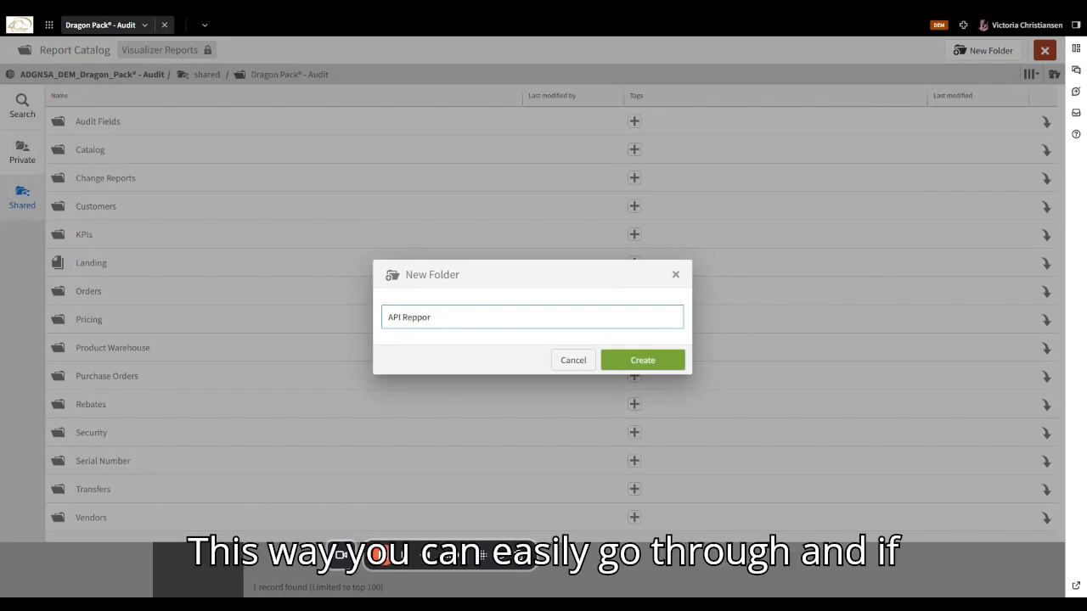
pyautogui.write('I Report')
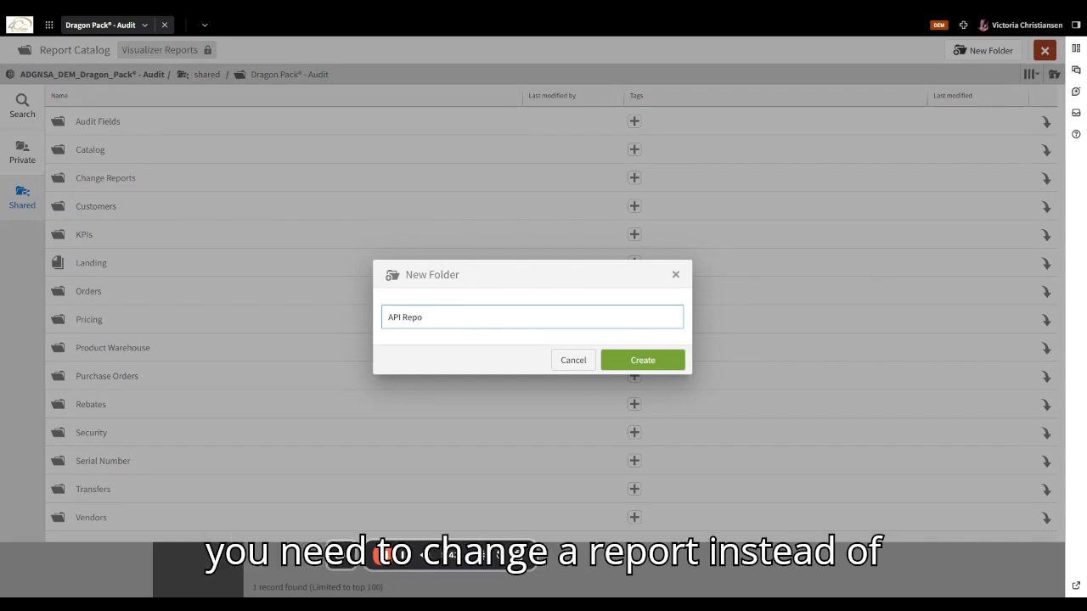
pyautogui.write('rts')
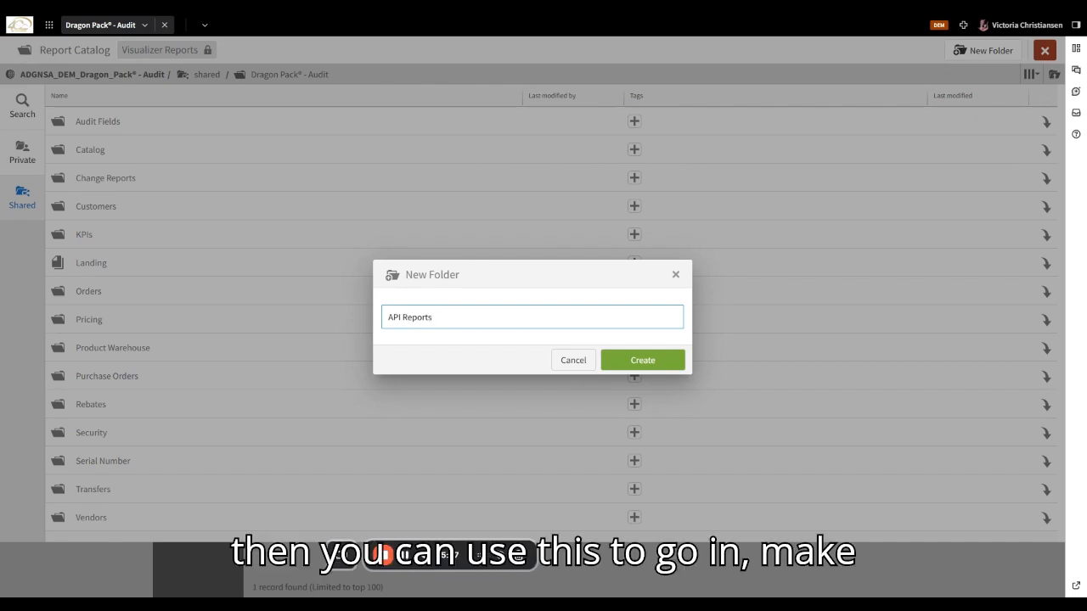
pyautogui.click(639, 361)
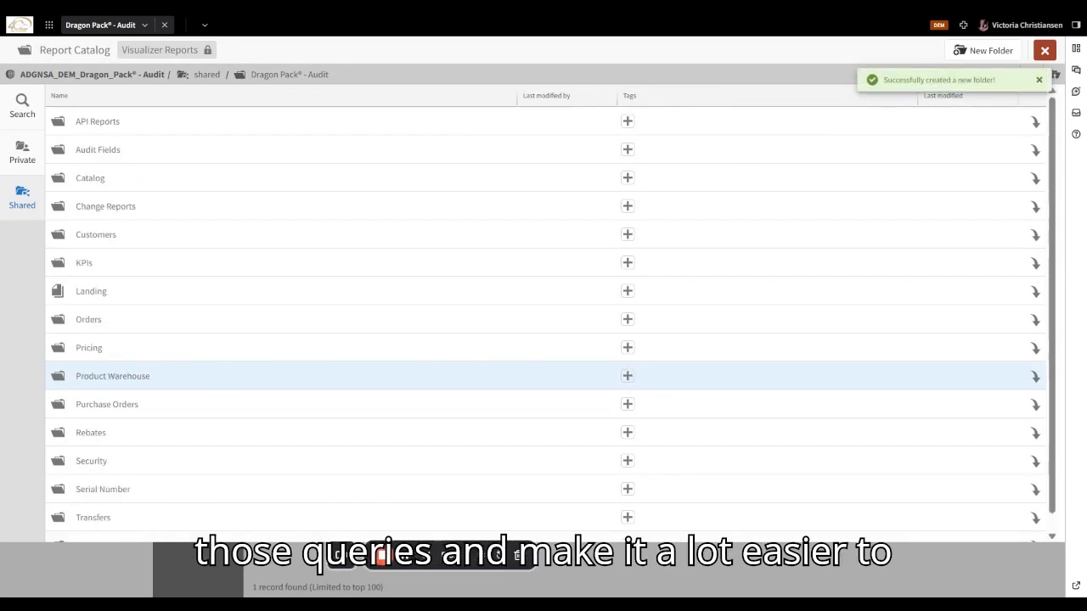
pyautogui.click(149, 127)
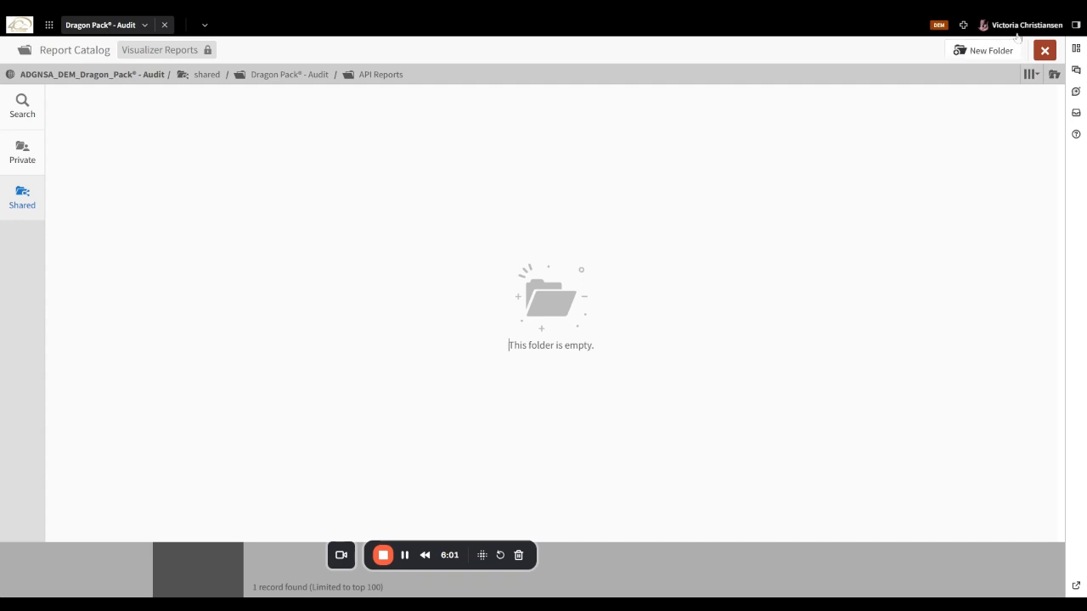
# - Save the report as activeusercount in the API Reports folder
pyautogui.click(1045, 51)
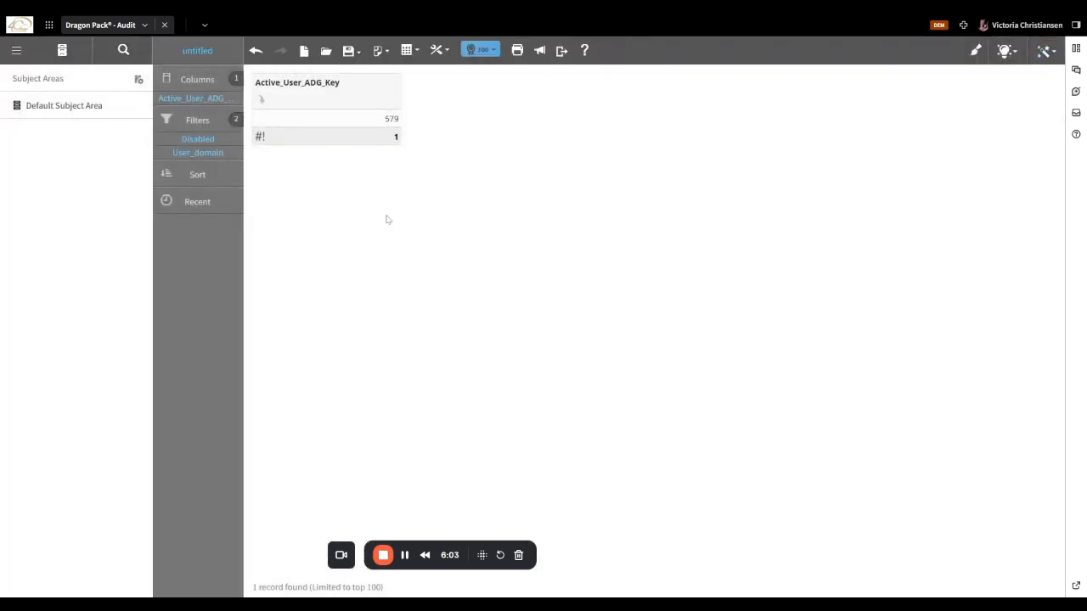
pyautogui.click(348, 49)
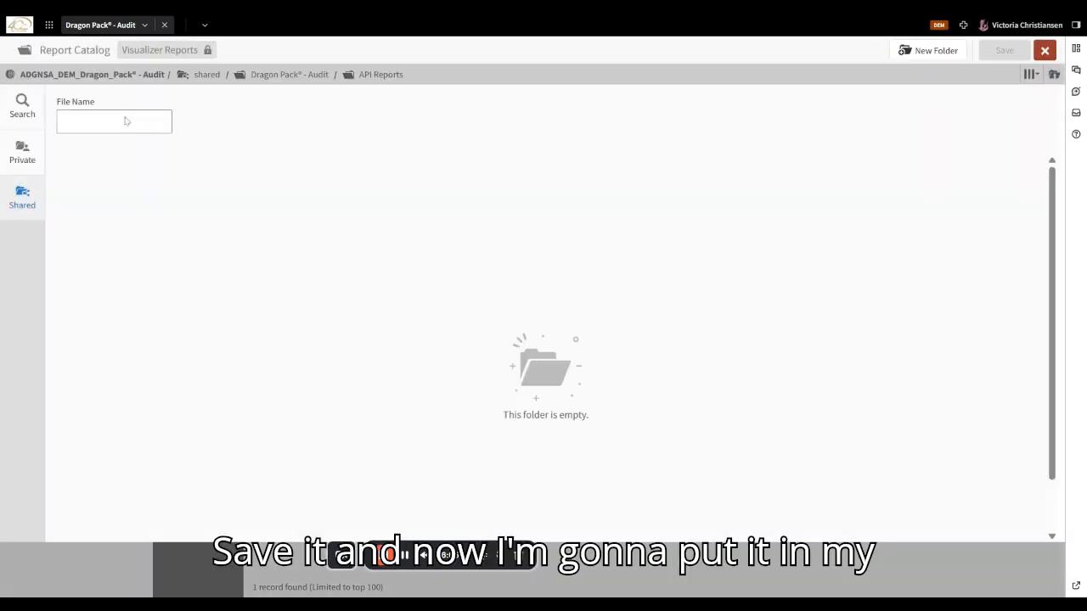
pyautogui.click(64, 122)
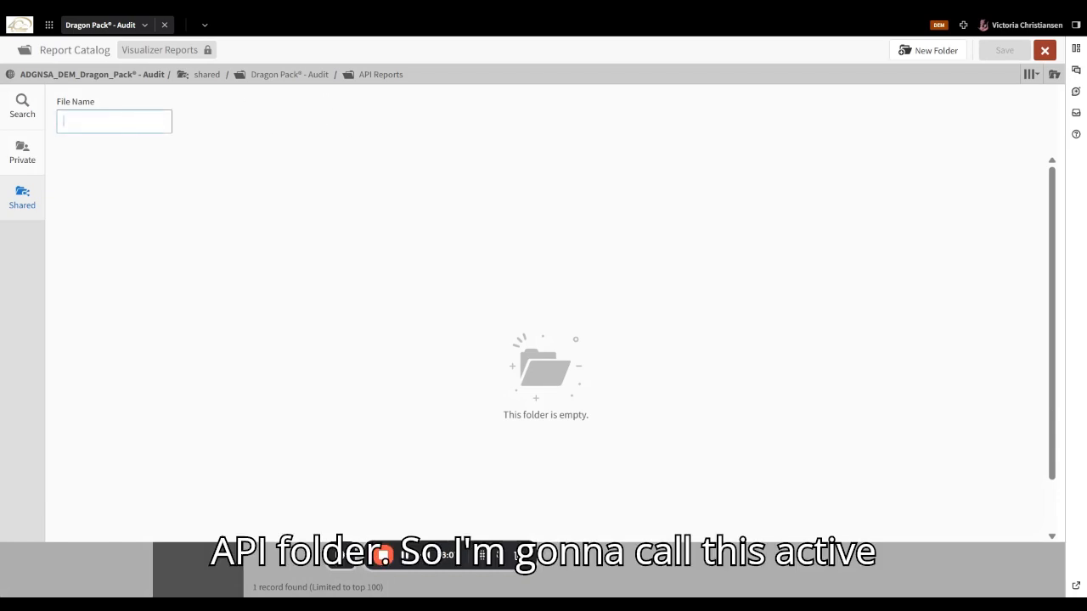
pyautogui.write('activeusercount')
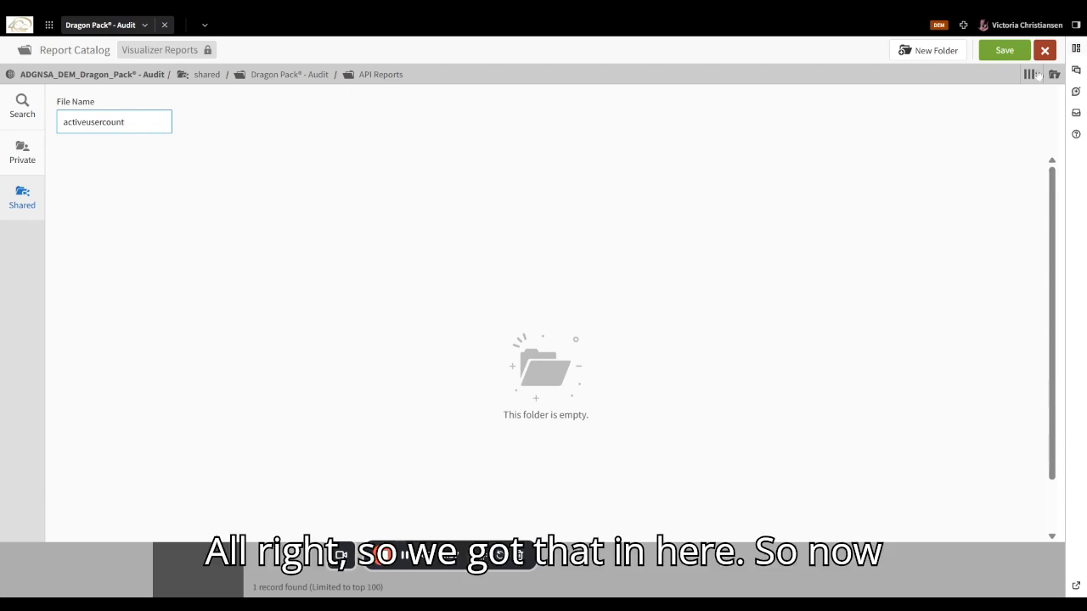
pyautogui.click(1007, 51)
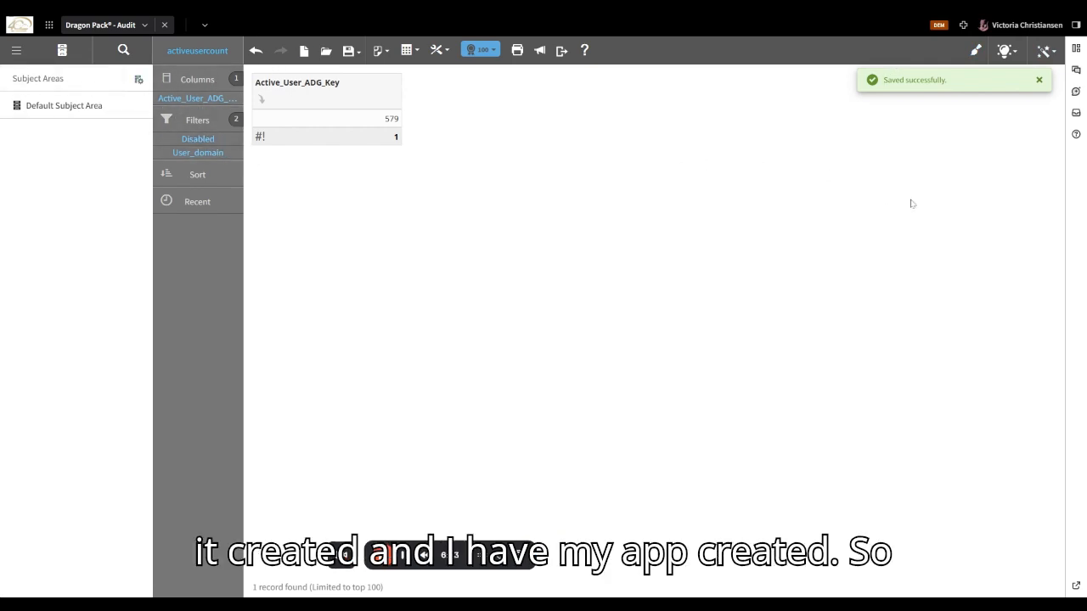
# - Close the Dragon Pack® - Audit tab and open CSR Advanced Workspace from Workspaces
pyautogui.click(10, 56)
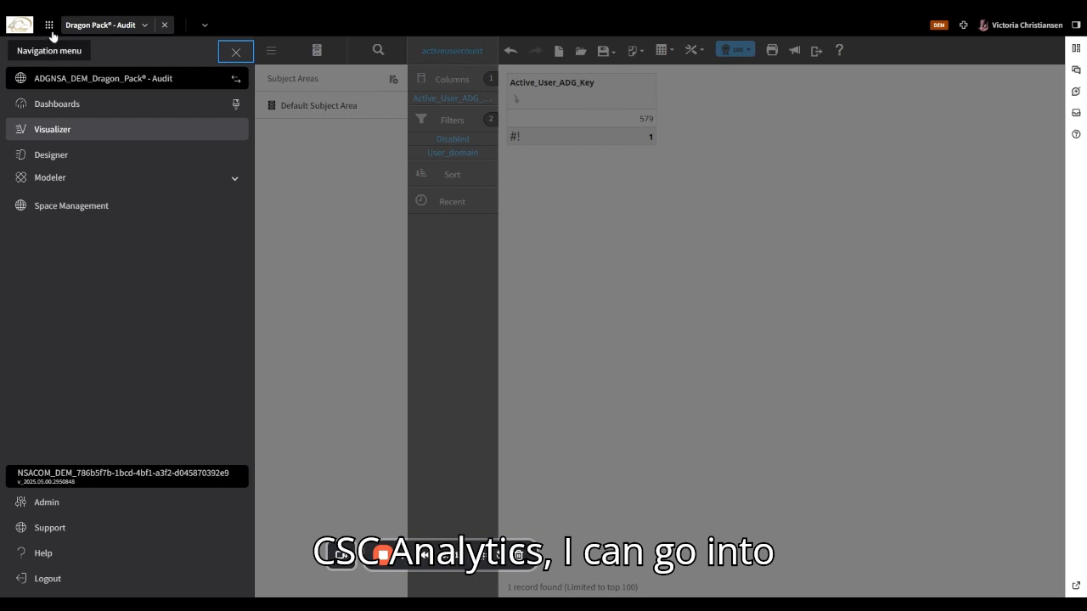
pyautogui.click(164, 25)
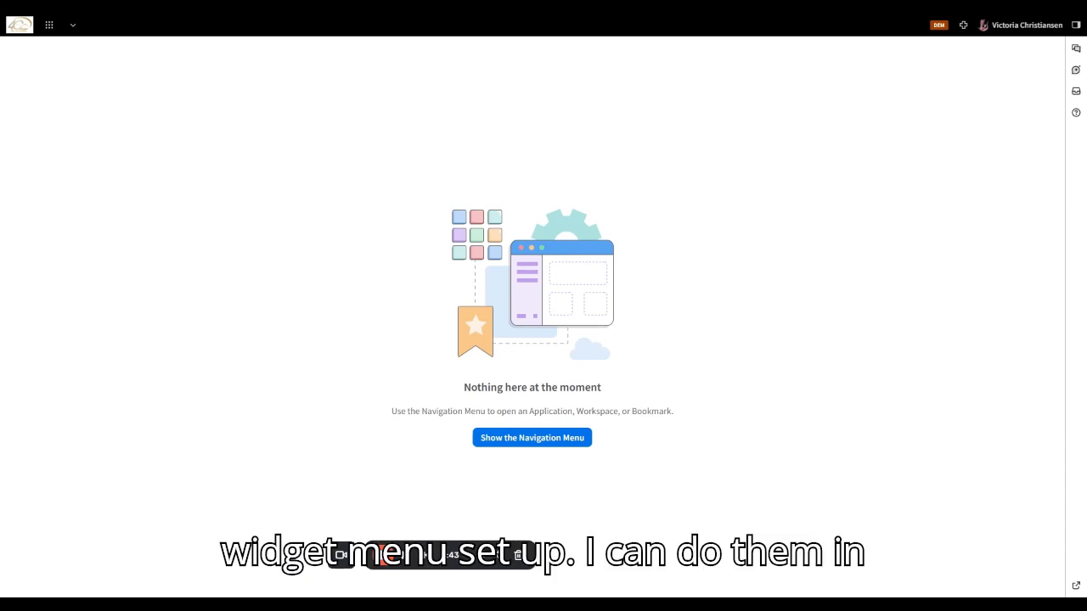
pyautogui.click(48, 25)
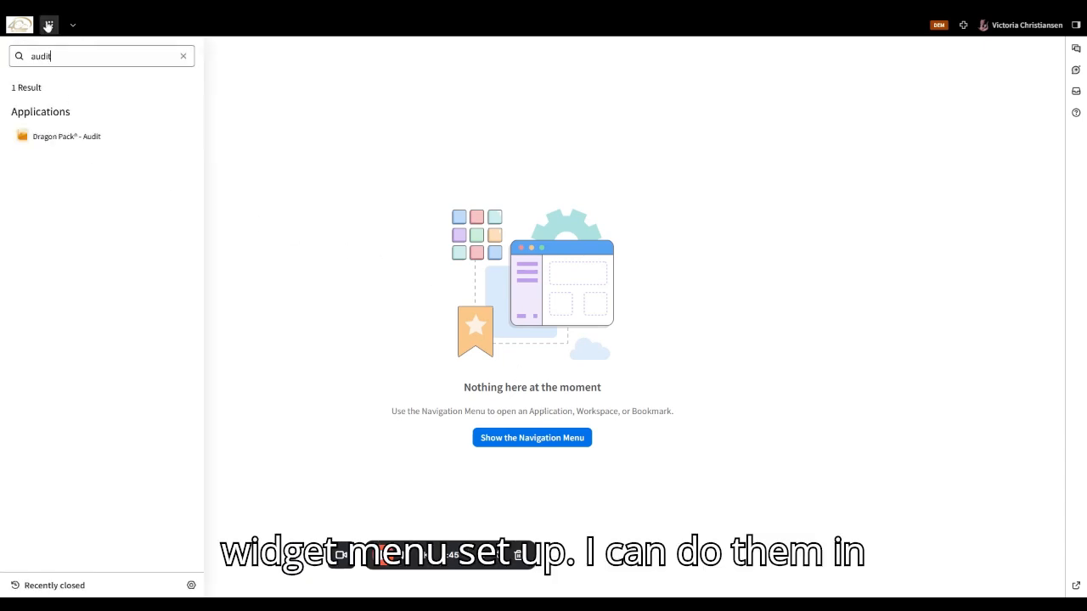
pyautogui.click(182, 57)
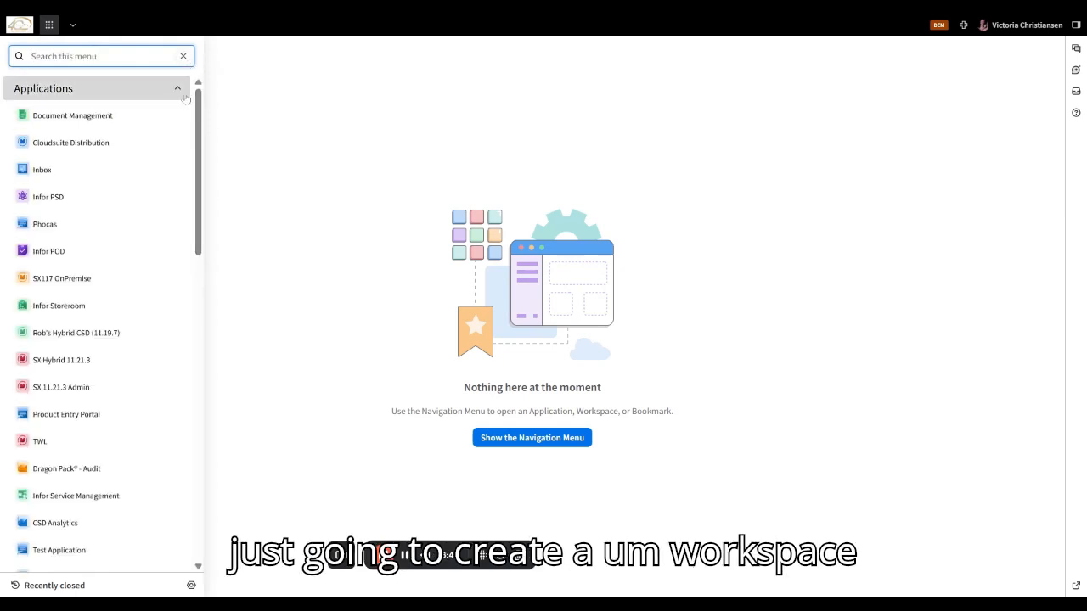
pyautogui.click(178, 88)
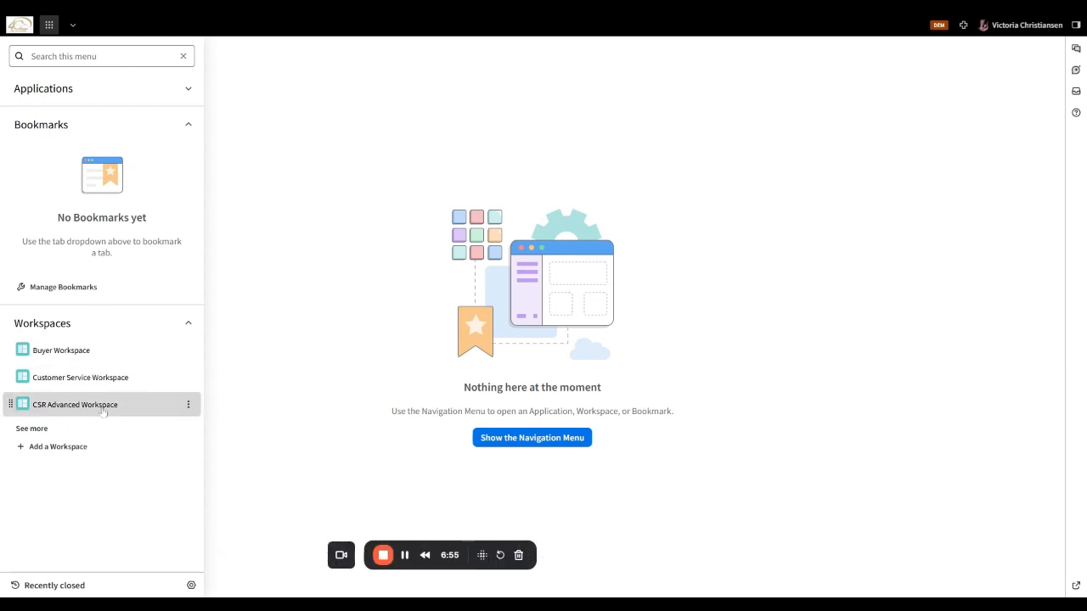
pyautogui.click(110, 412)
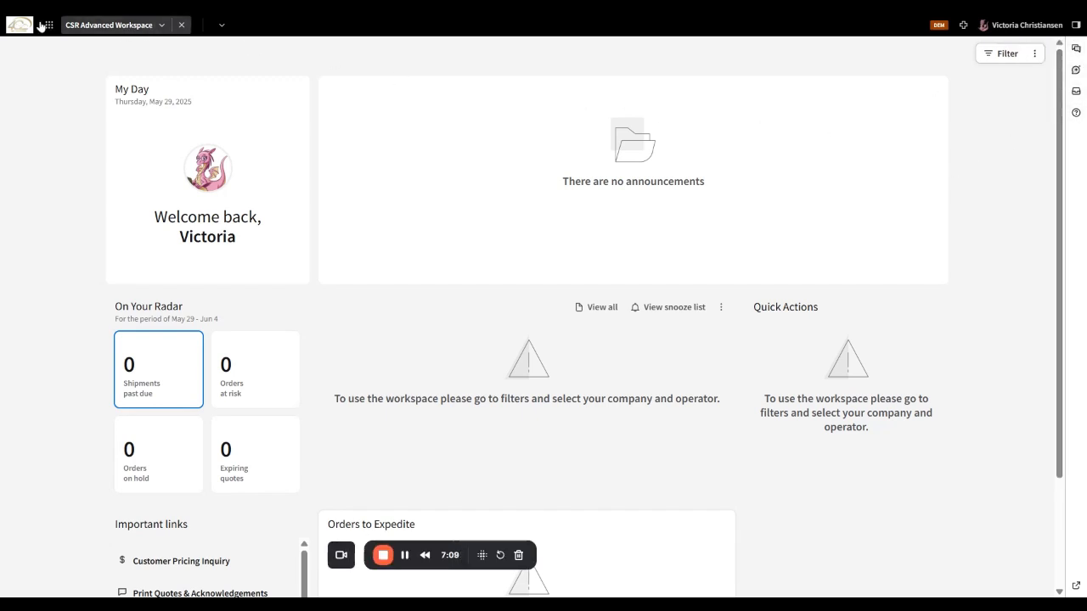
# - From the navigation menu's workspace list, start adding a brand-new workspace
pyautogui.click(47, 25)
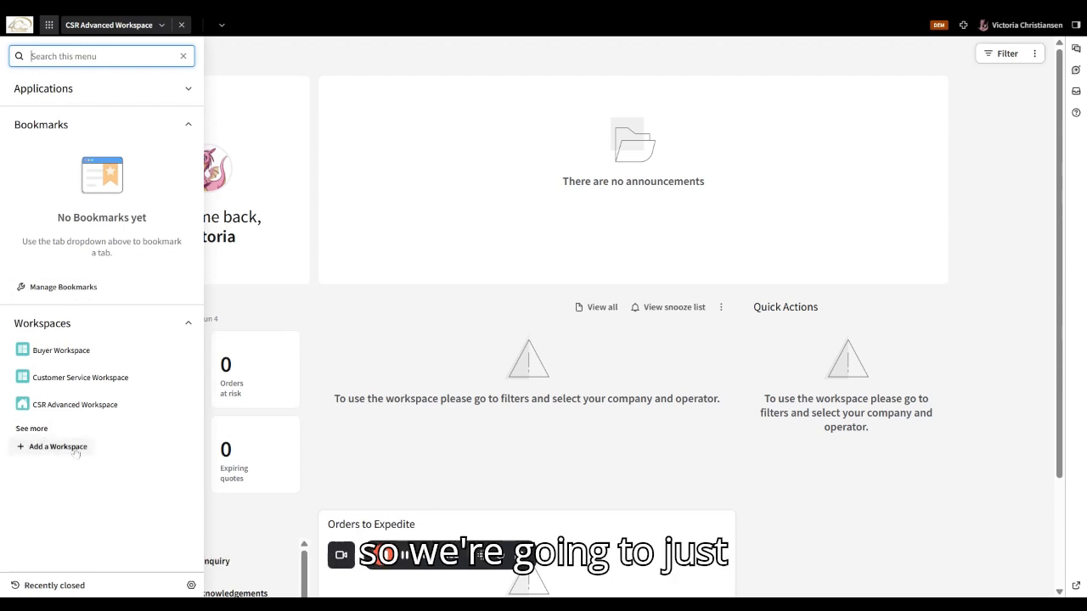
pyautogui.click(32, 428)
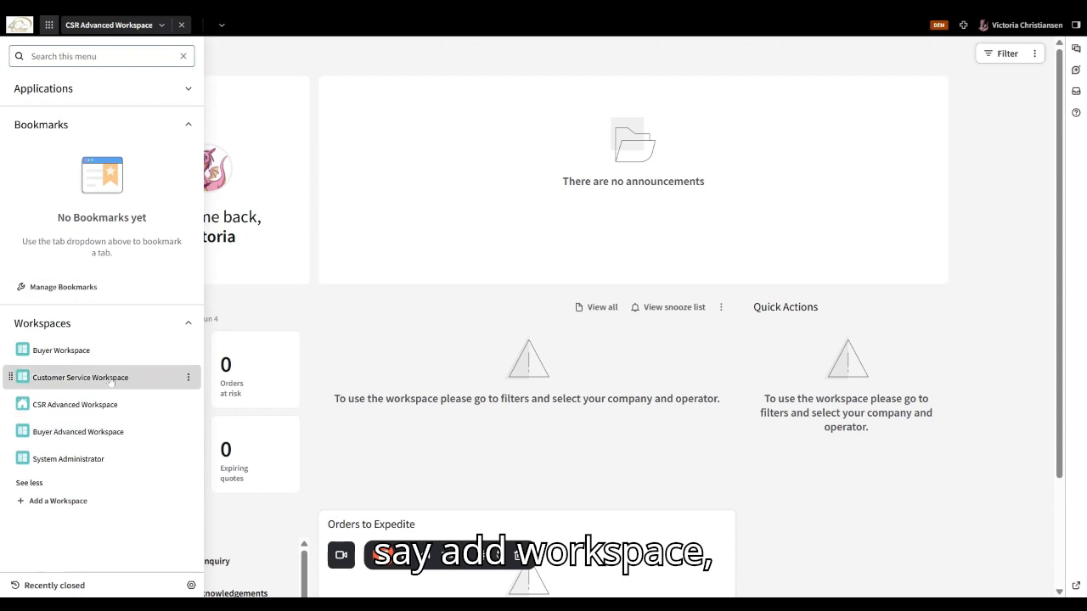
pyautogui.click(56, 506)
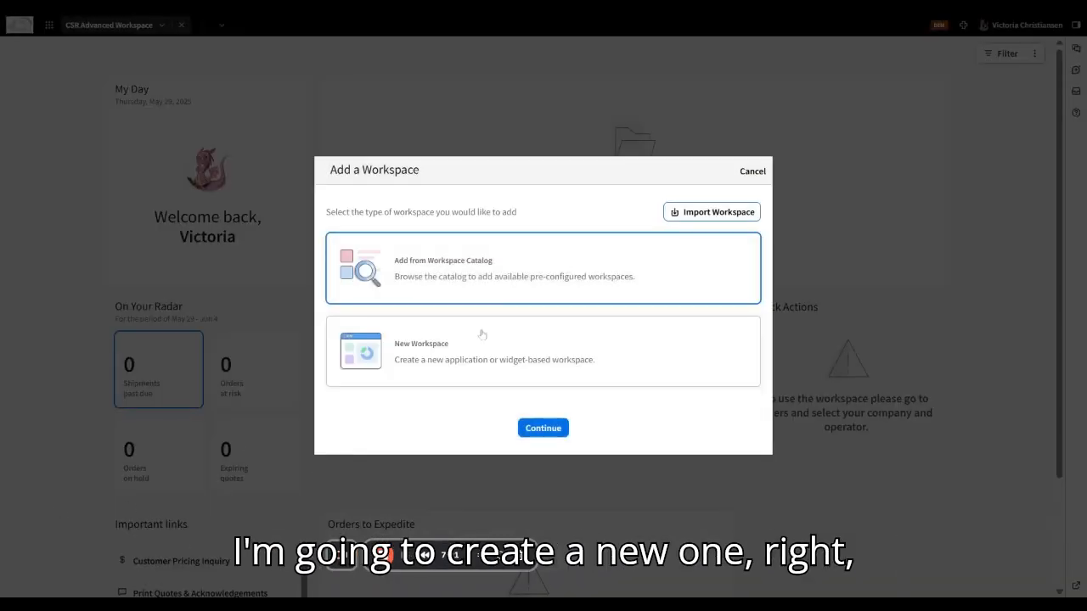
pyautogui.click(472, 353)
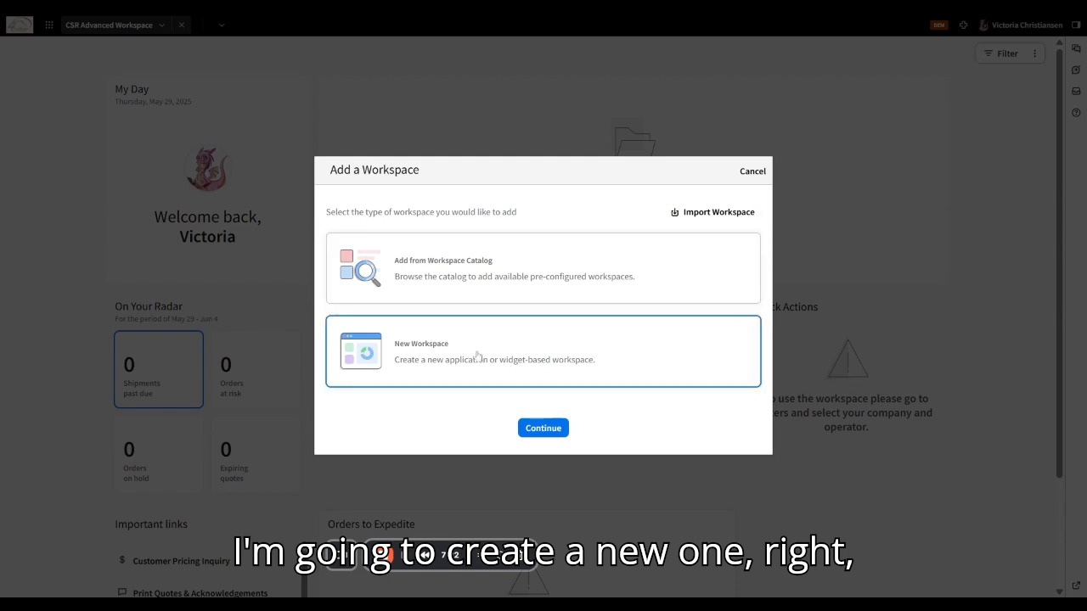
# - Name the workspace 'Birst API Widgets', base it on widgets, give it the grid icon, and create it
pyautogui.click(540, 429)
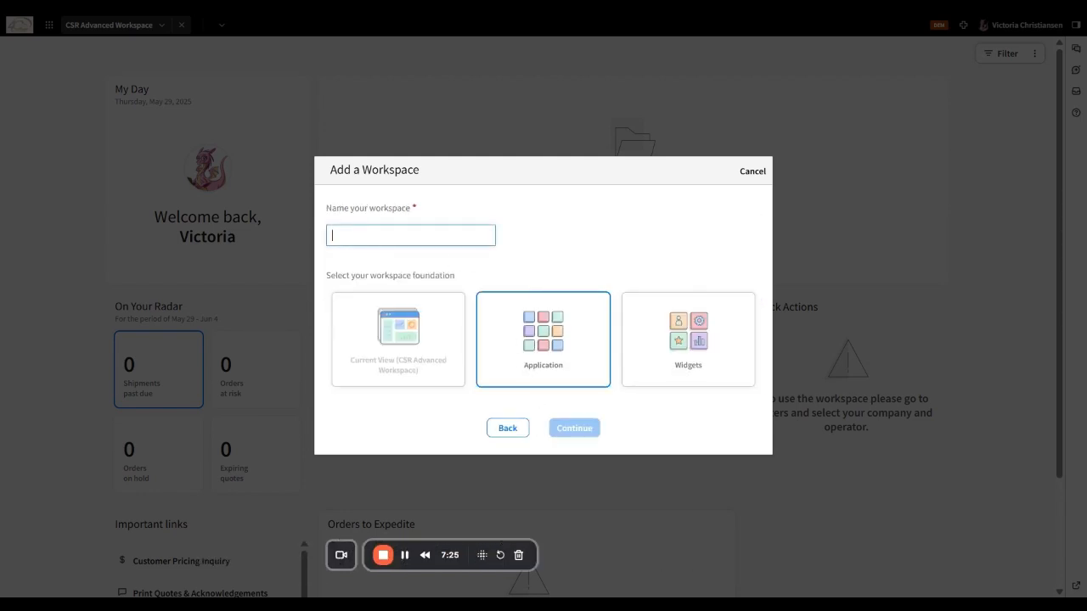
pyautogui.write('A')
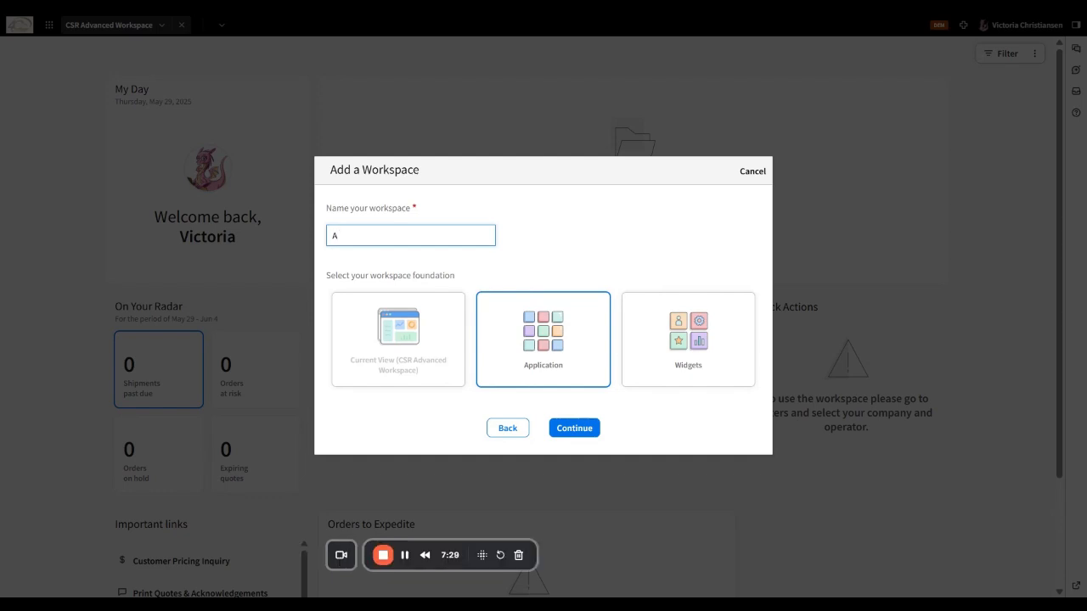
pyautogui.press('BackSpace')
pyautogui.write('B')
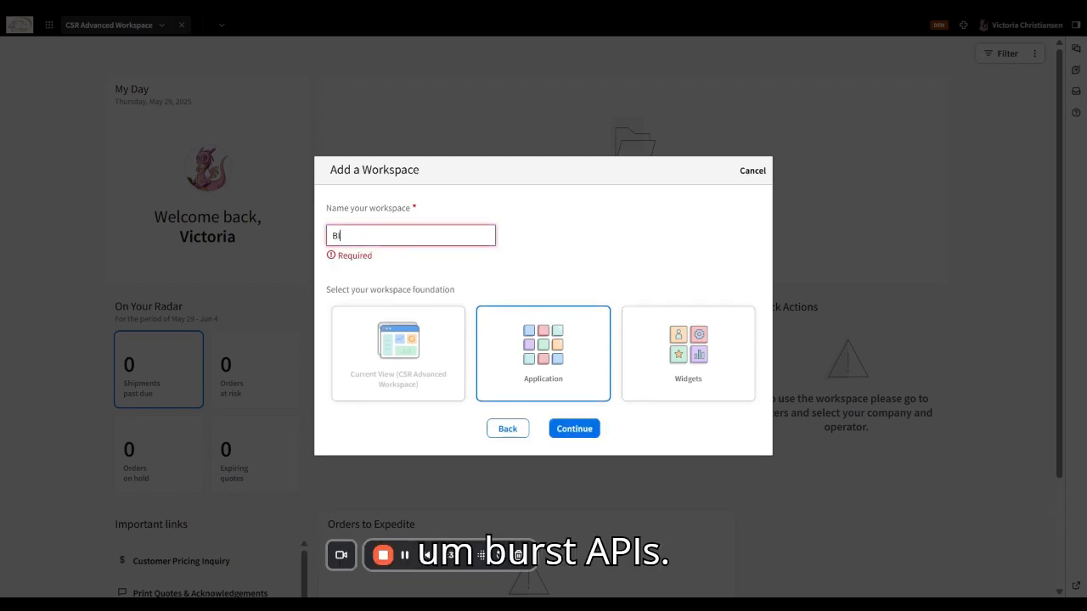
pyautogui.write('irst A')
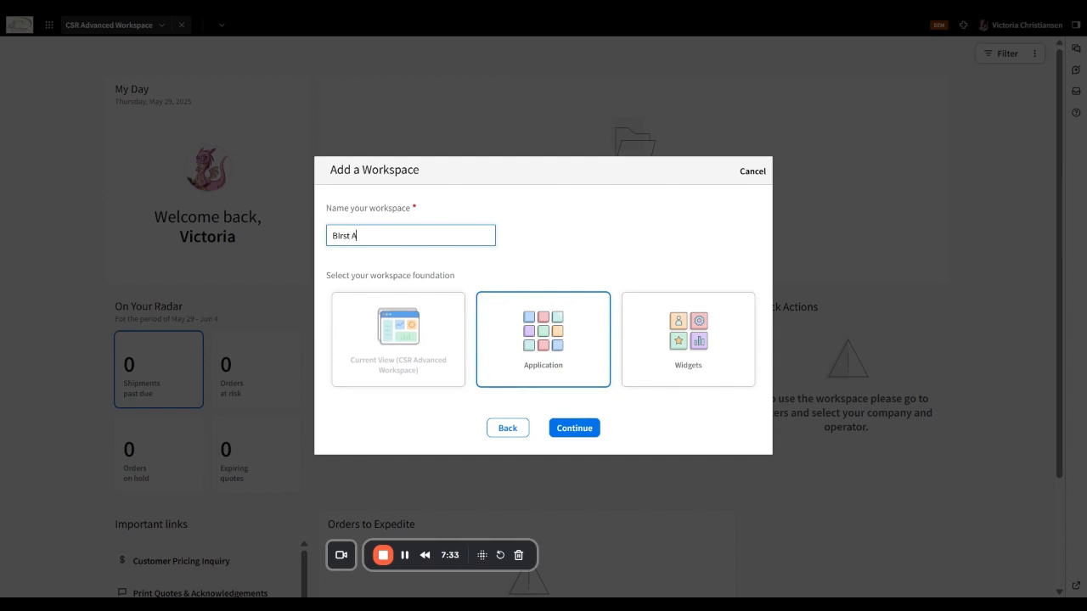
pyautogui.write('PI Widgets')
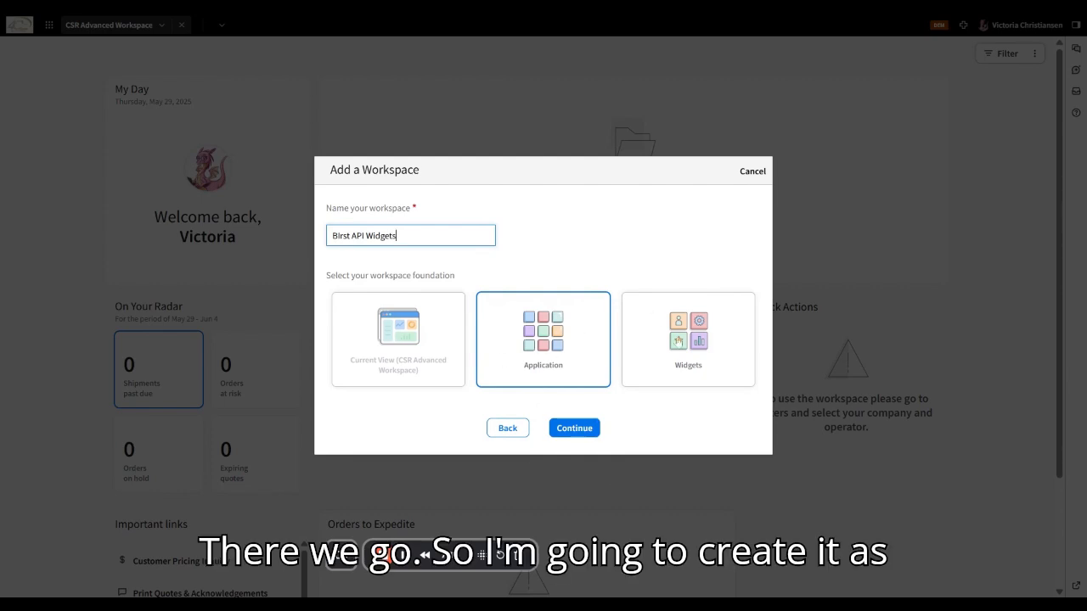
pyautogui.click(678, 341)
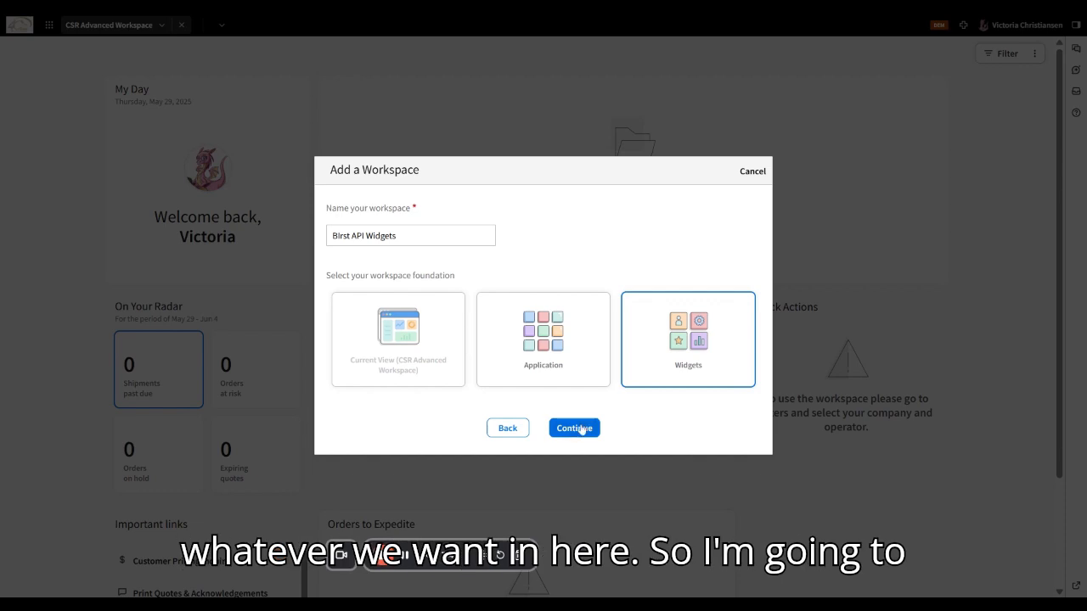
pyautogui.click(581, 430)
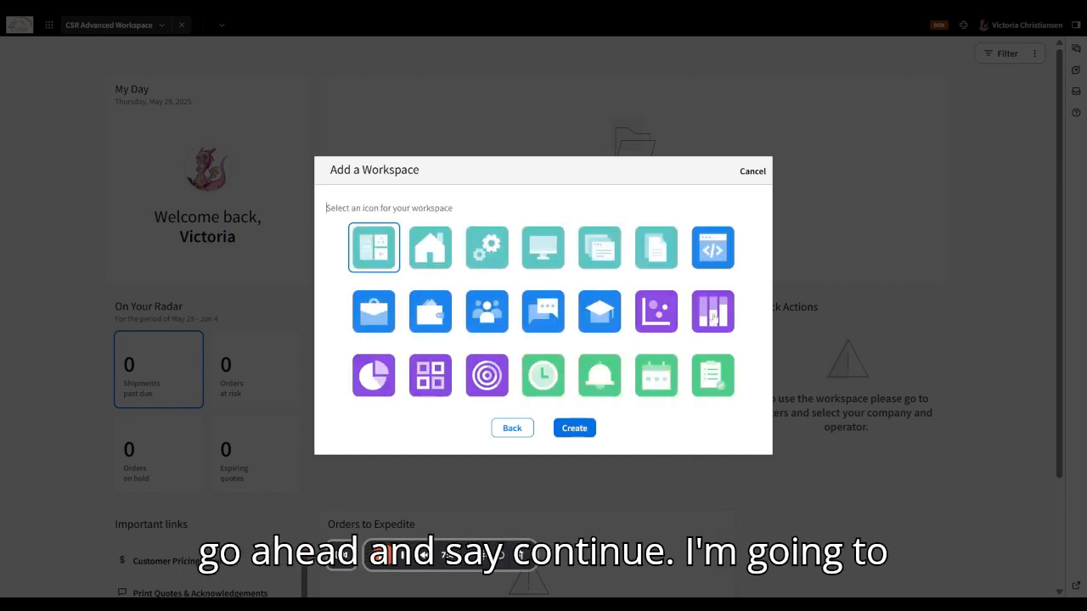
pyautogui.click(430, 377)
pyautogui.click(576, 430)
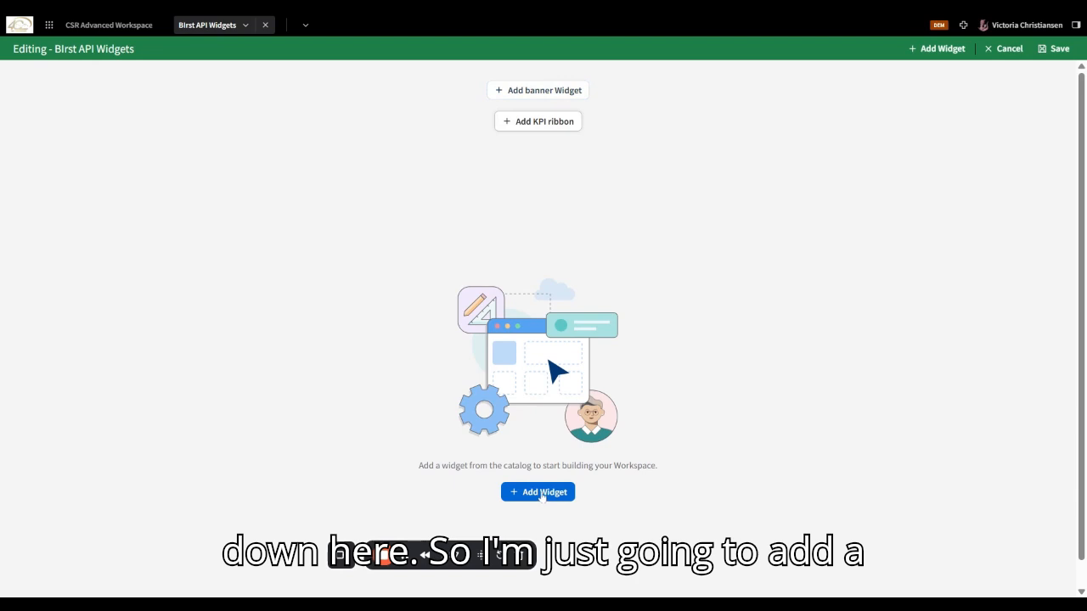
# - Place the Analytics Widget from the Widget Catalog on Birst API Widgets and save the workspace
pyautogui.click(541, 493)
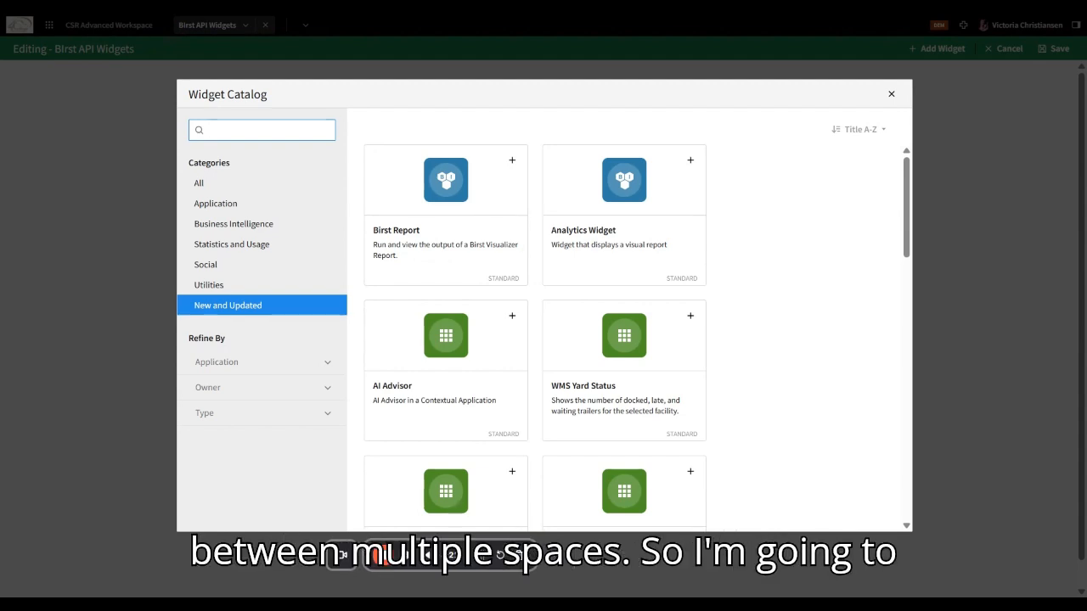
pyautogui.click(602, 241)
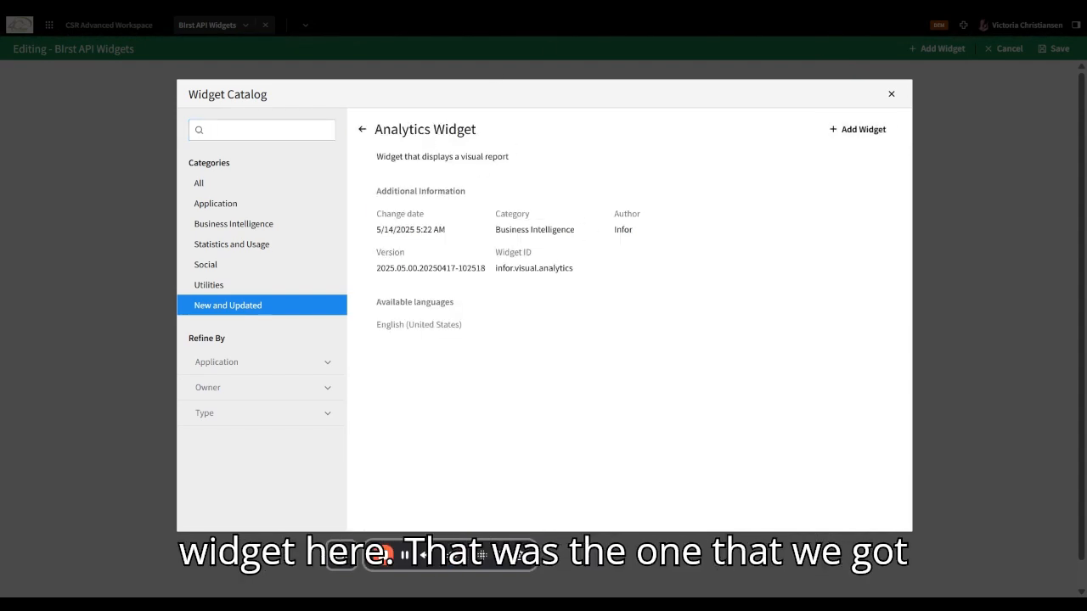
pyautogui.click(849, 135)
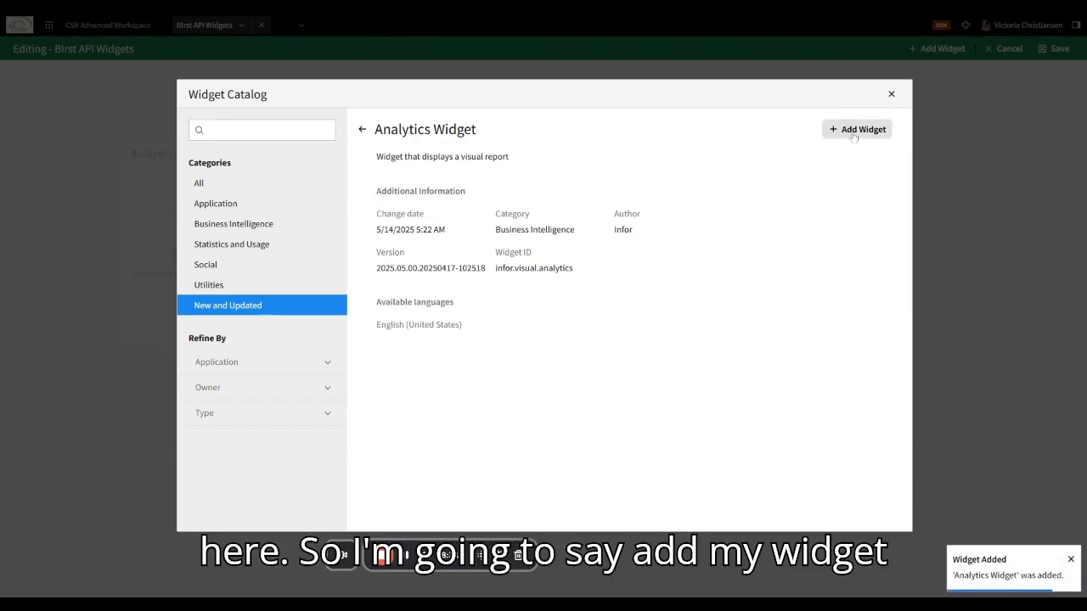
pyautogui.click(892, 94)
pyautogui.click(239, 206)
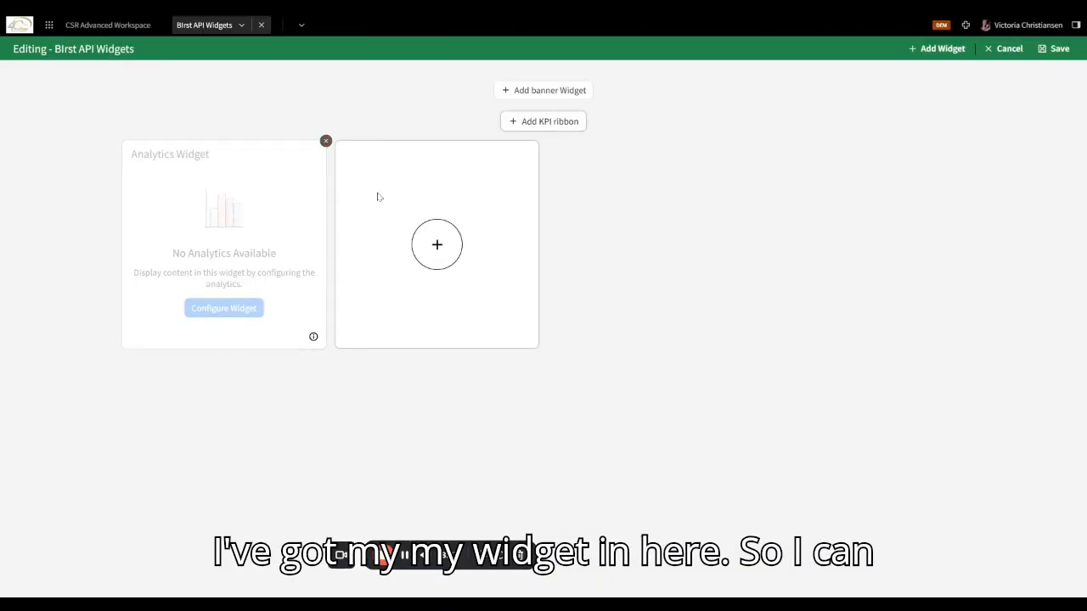
pyautogui.click(1057, 48)
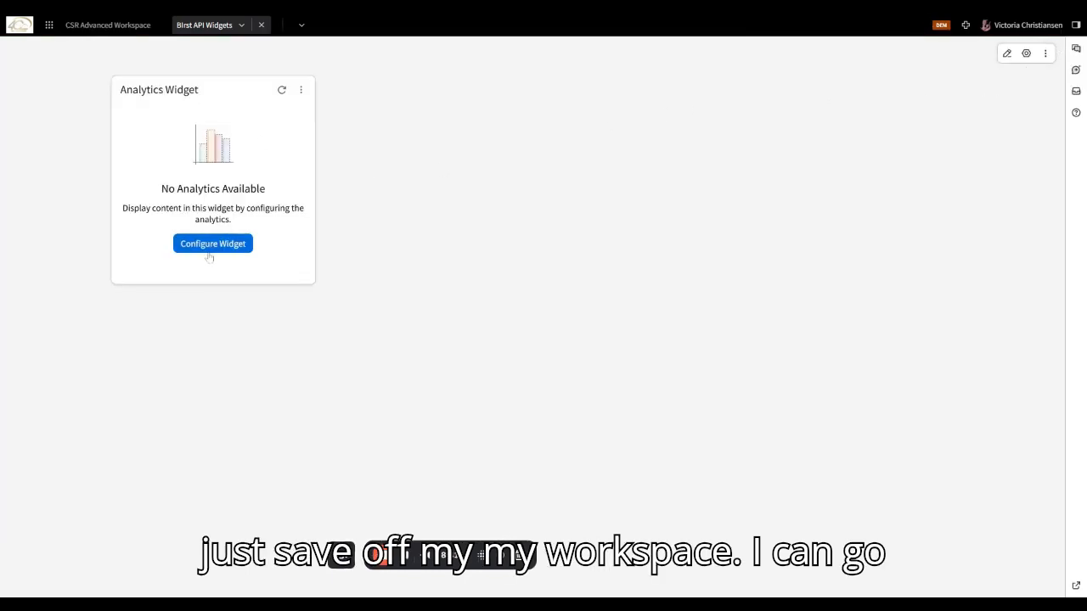
# - Configure the Analytics Widget with Birst as the product and dragonpackaudit7 as the content application
pyautogui.click(209, 246)
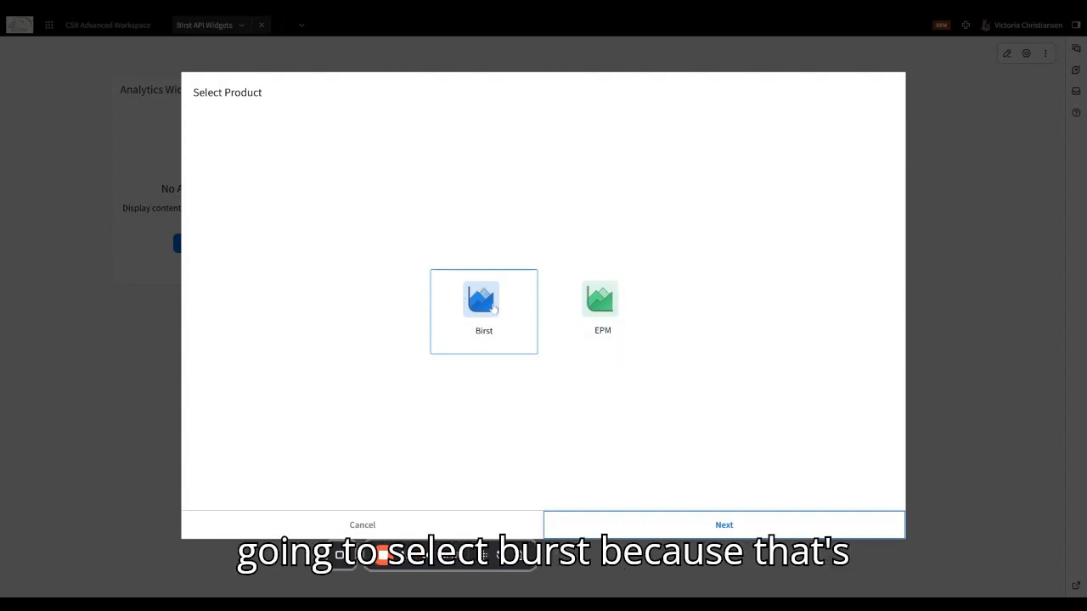
pyautogui.click(720, 528)
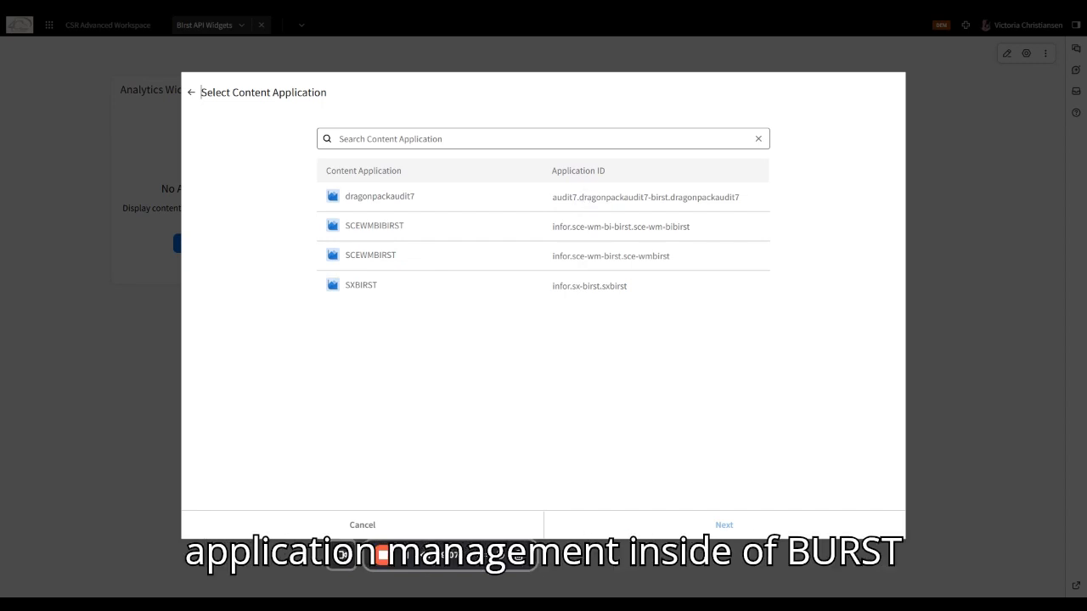
pyautogui.click(585, 197)
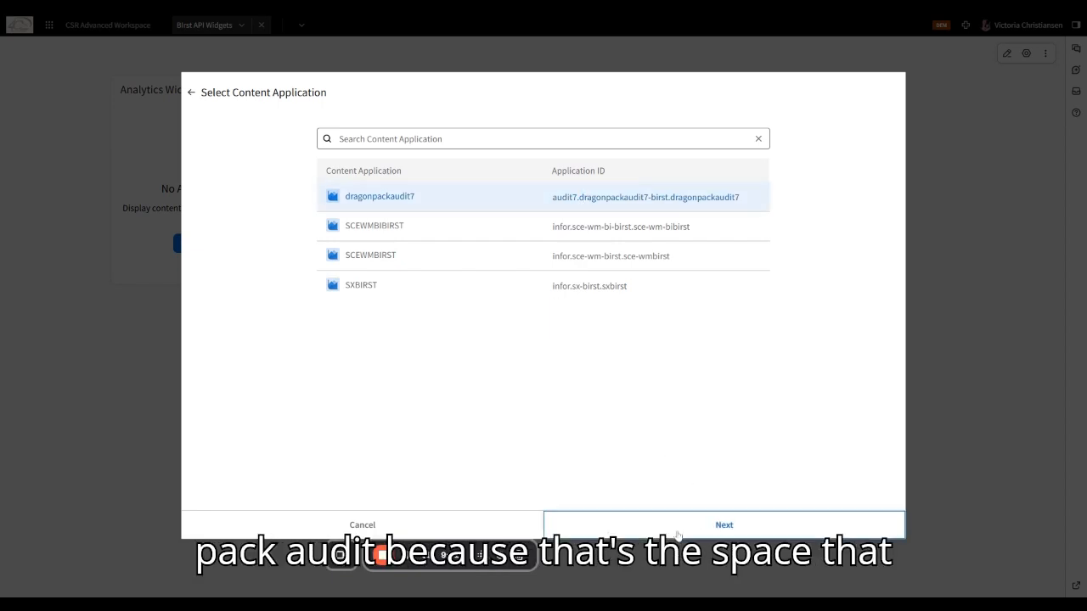
pyautogui.click(678, 530)
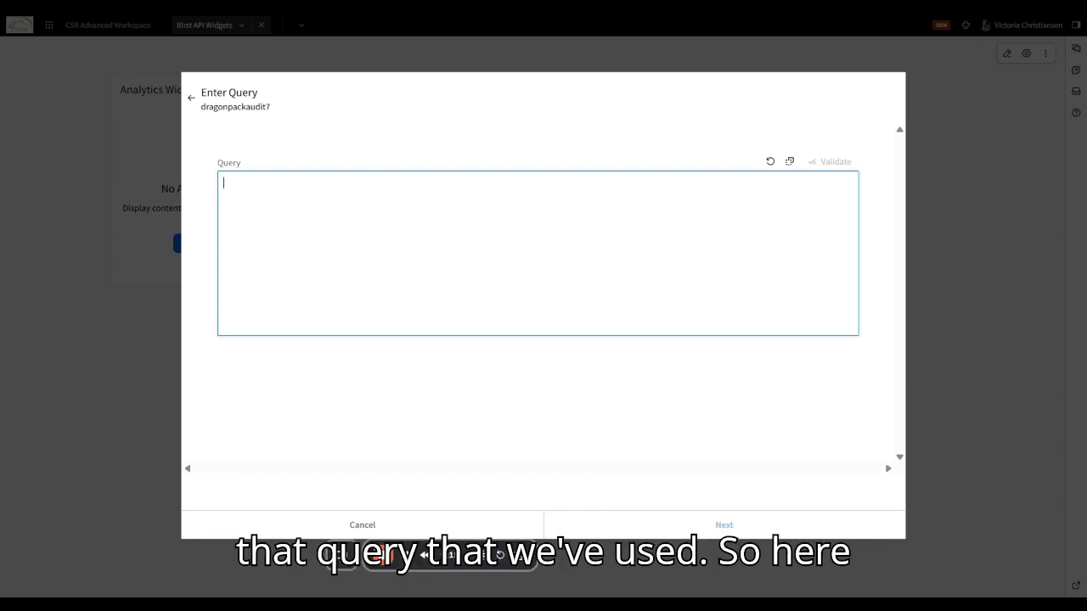
# - Paste the active-user count query, edit its COL0 alias, and validate the query
pyautogui.write("SELECT TOP 100 USING OUTER JOIN [# Distinct Active_User_ADG_Key] 'COL0' FROM [ALL] WHERE ( ( [Active User.Disabled]='false' ) AND ( [User_DIM.User_domain] <>'agiledragongroup.com' AND [User_DIM.User_domain]<>'infor.com' AND [User_DIM.User_domain]<>'infor-demo.com' ) )")
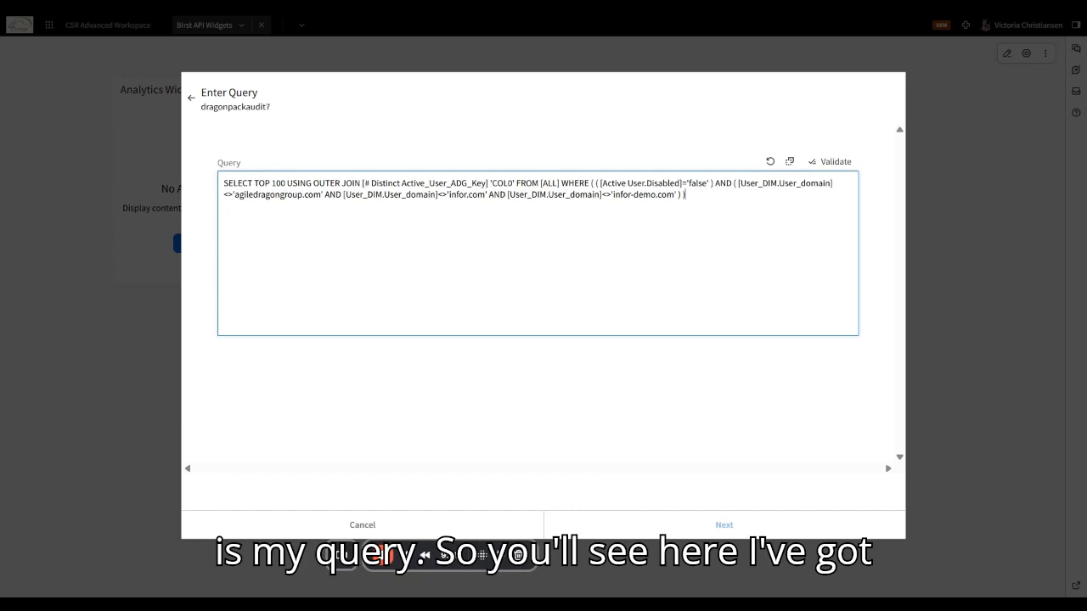
pyautogui.doubleClick(502, 183)
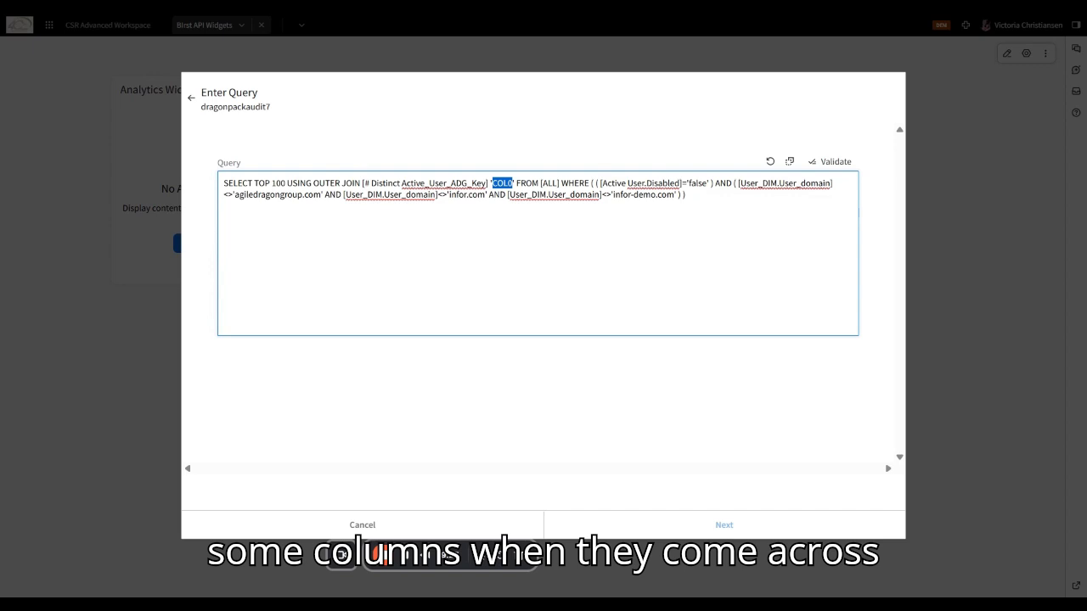
pyautogui.click(444, 184)
pyautogui.hotkey('ctrl', 'c')
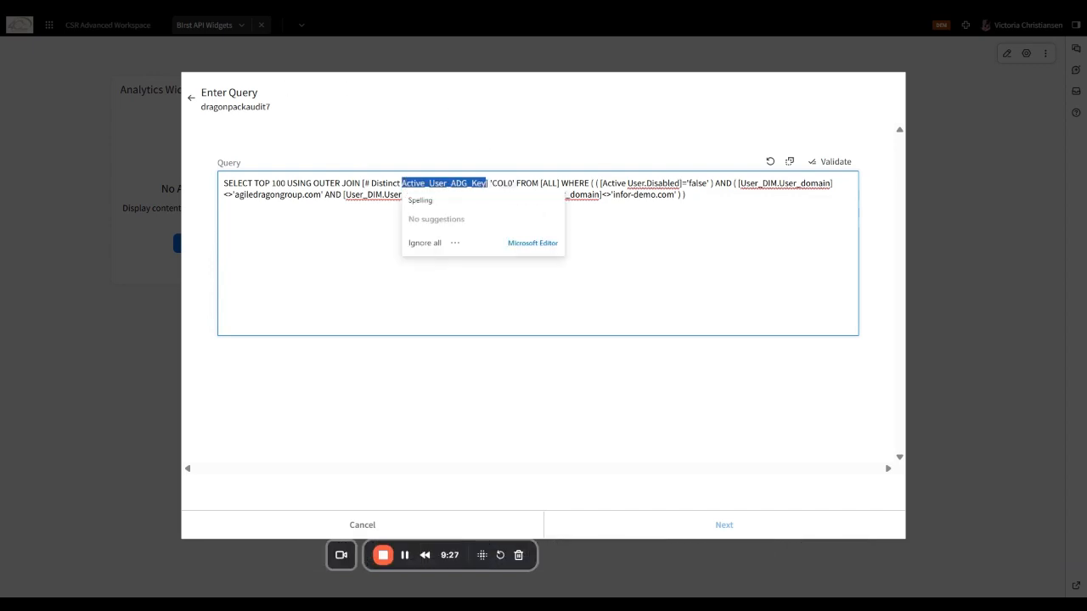
pyautogui.click(635, 194)
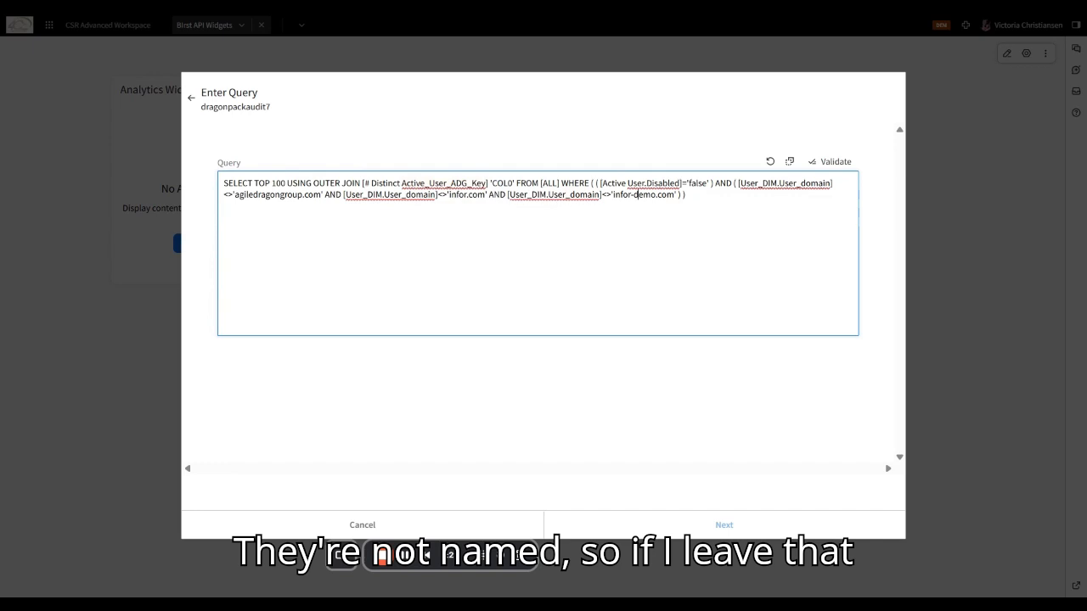
pyautogui.doubleClick(502, 184)
pyautogui.hotkey('ctrl', 'v')
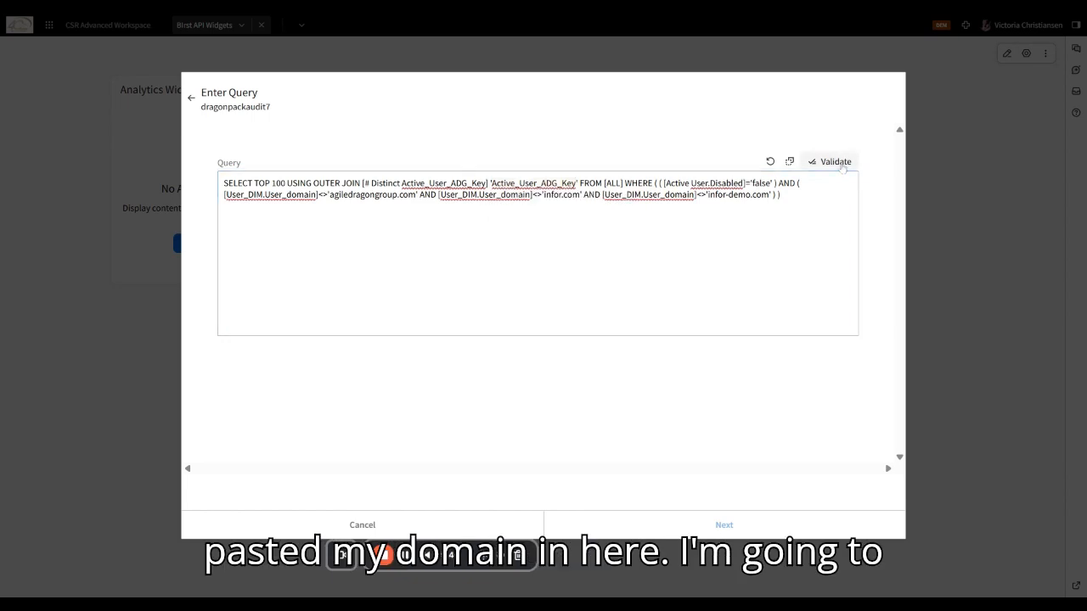
pyautogui.click(836, 162)
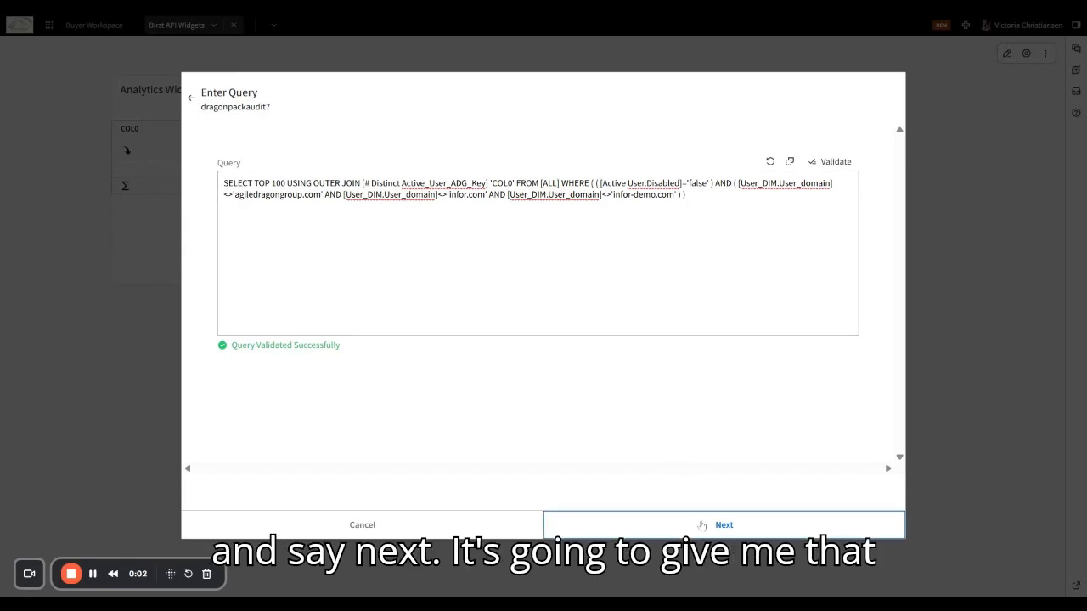
# - Open the widget editor previewing 579 and browse its column setup, chart mode, context message and chart type panels
pyautogui.click(667, 518)
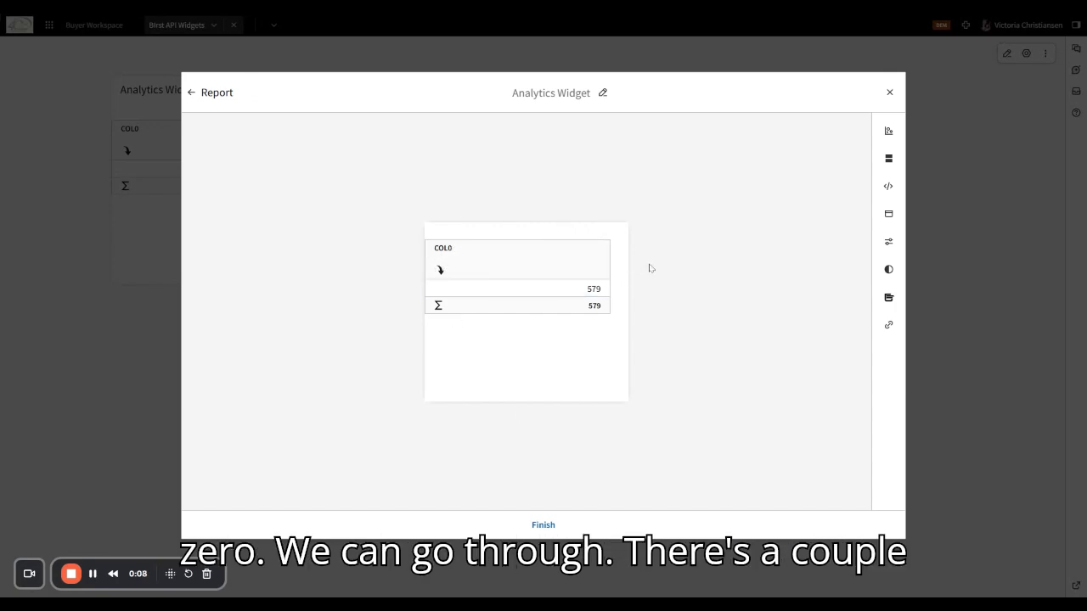
pyautogui.click(888, 160)
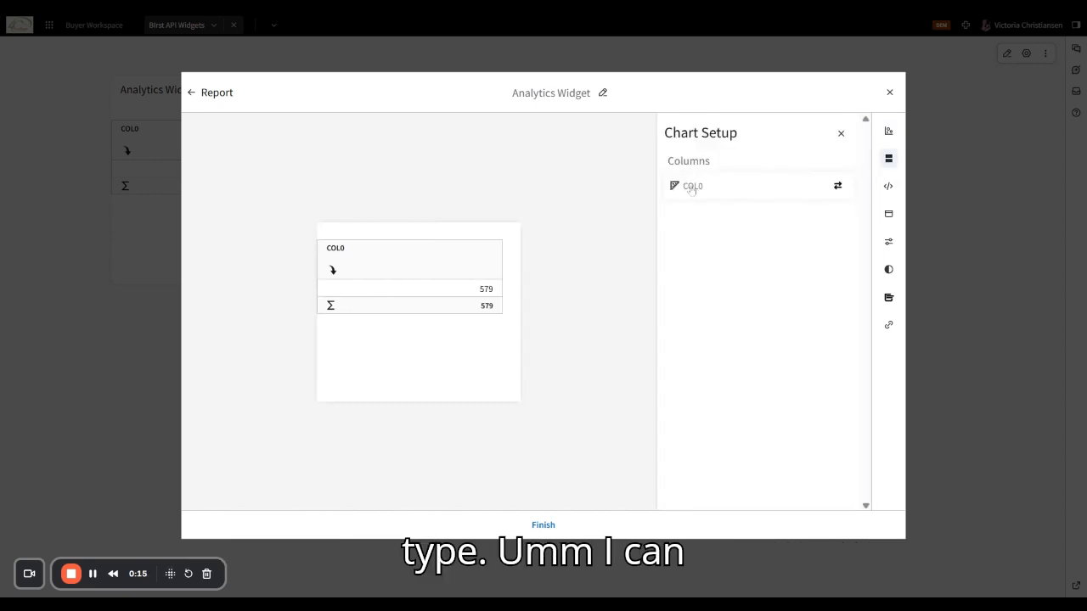
pyautogui.click(837, 186)
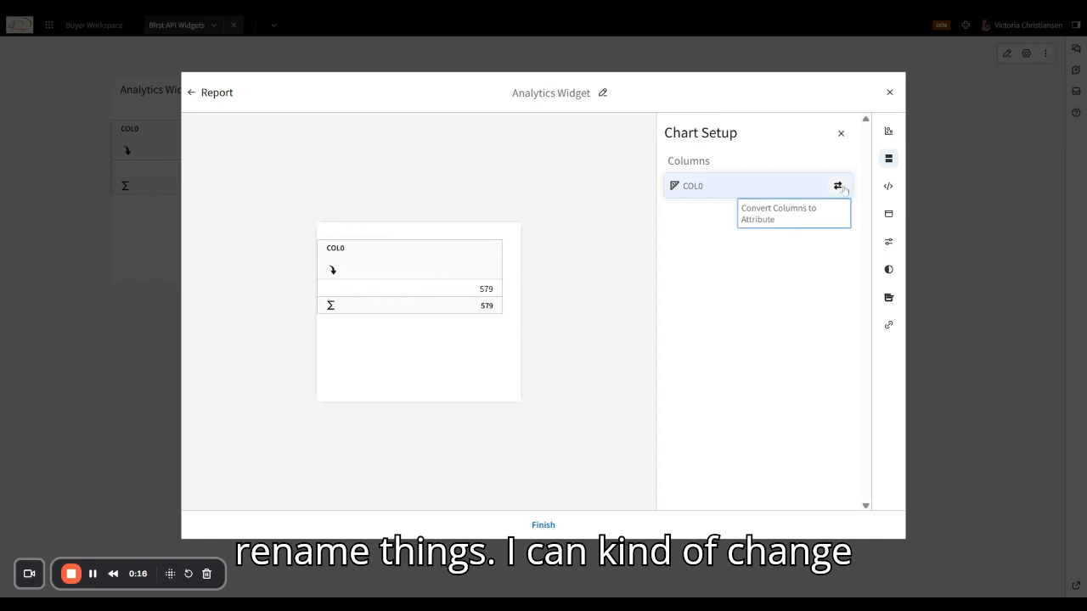
pyautogui.click(841, 134)
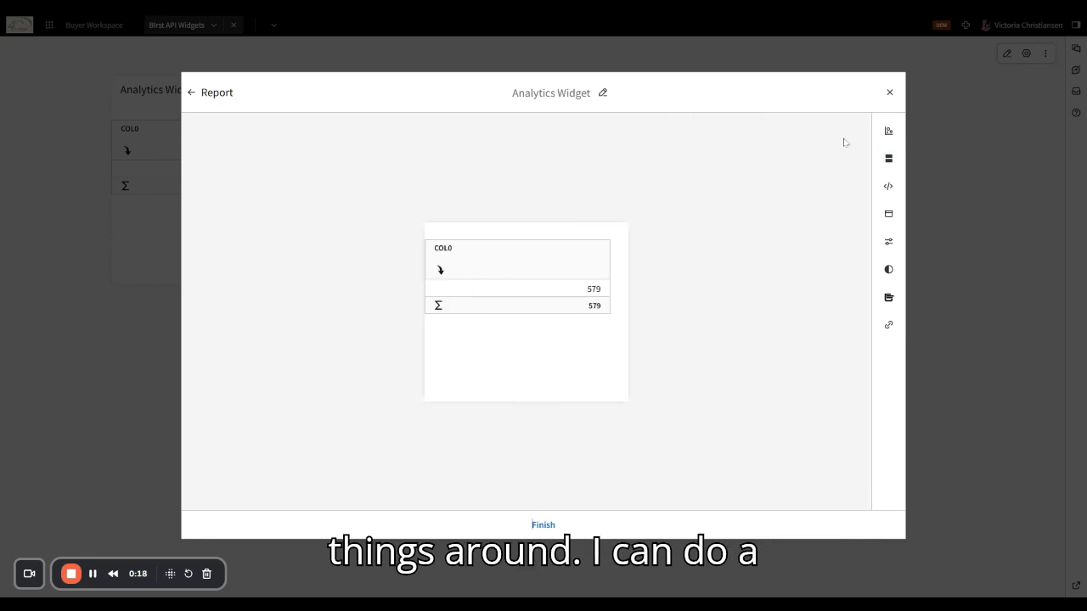
pyautogui.click(889, 215)
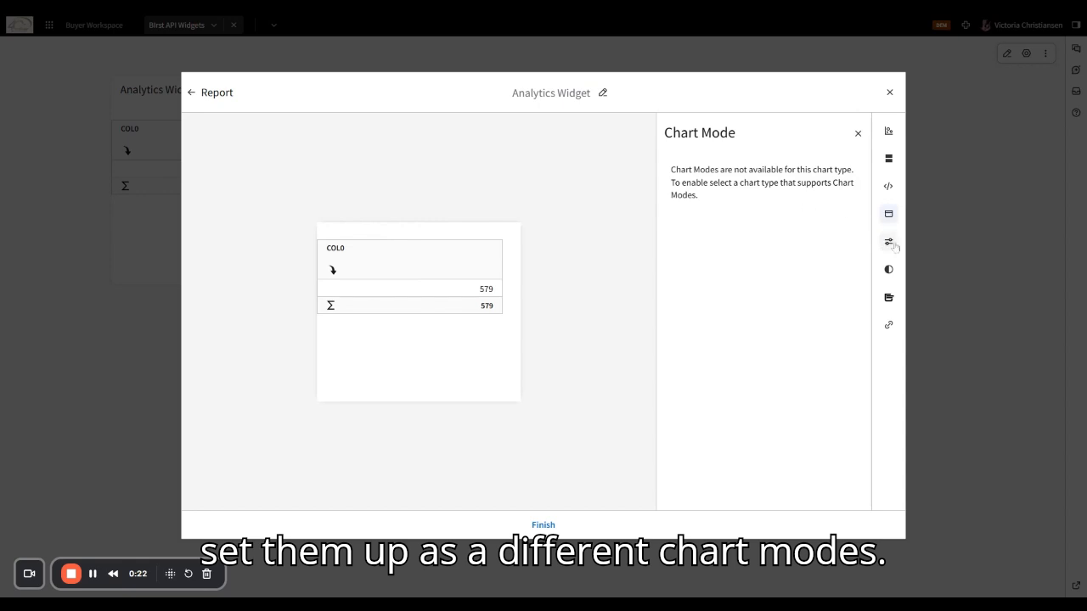
pyautogui.click(888, 297)
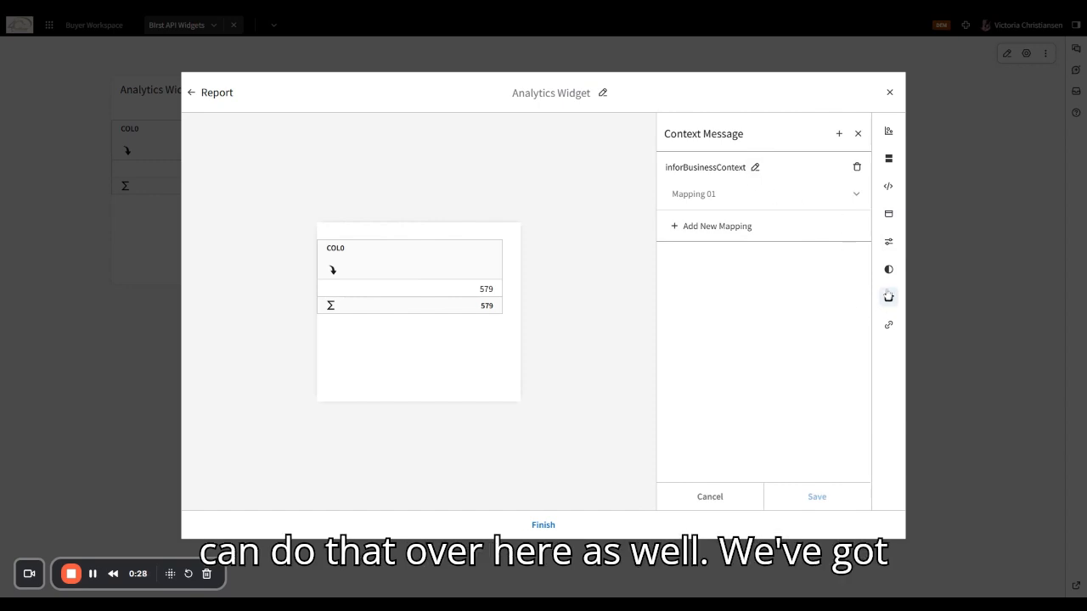
pyautogui.click(888, 132)
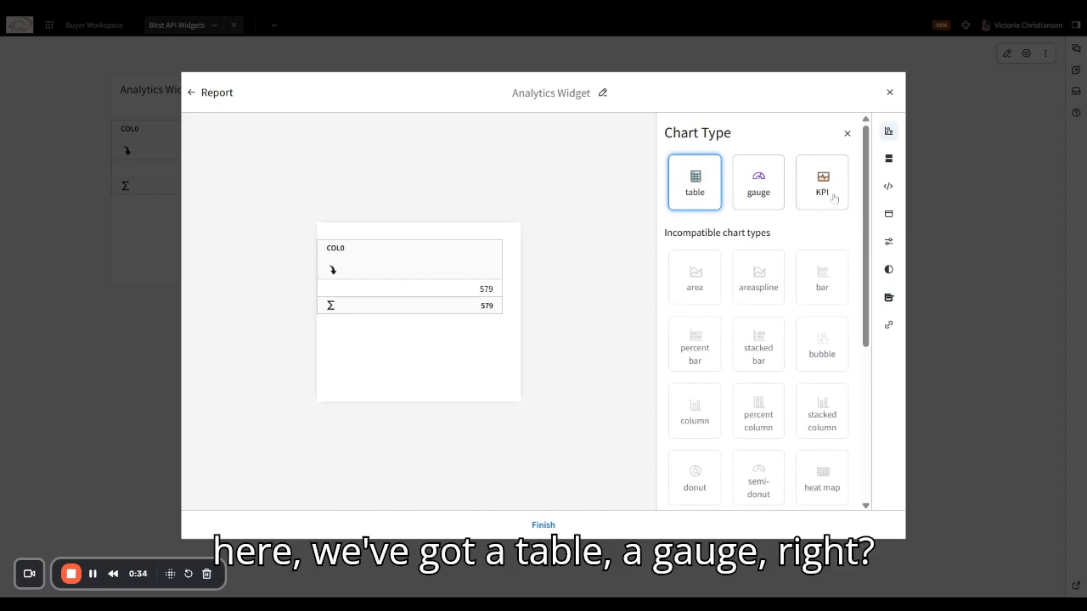
# - Change the widget to the KPI chart type with a four-KPI grid, and expand KPI 1's COL0 settings
pyautogui.click(839, 183)
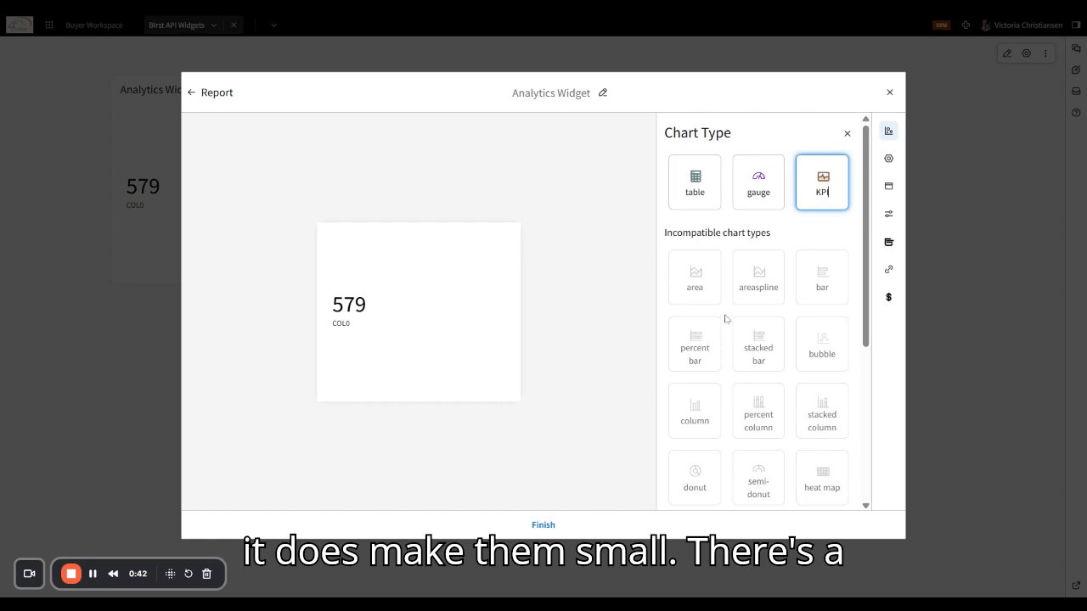
pyautogui.scroll(-3, 720, 319)
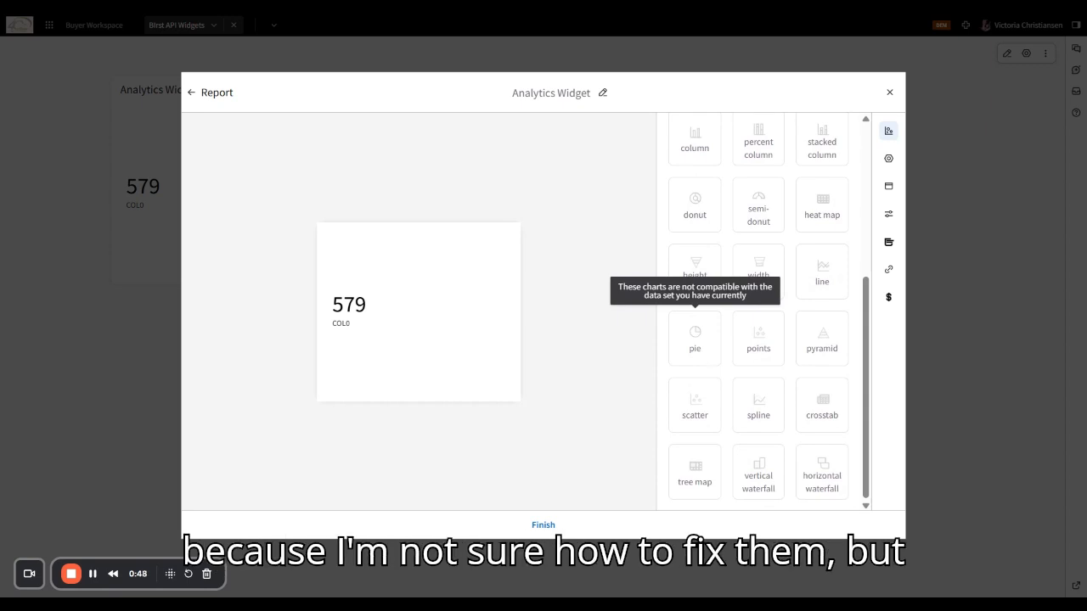
pyautogui.click(889, 159)
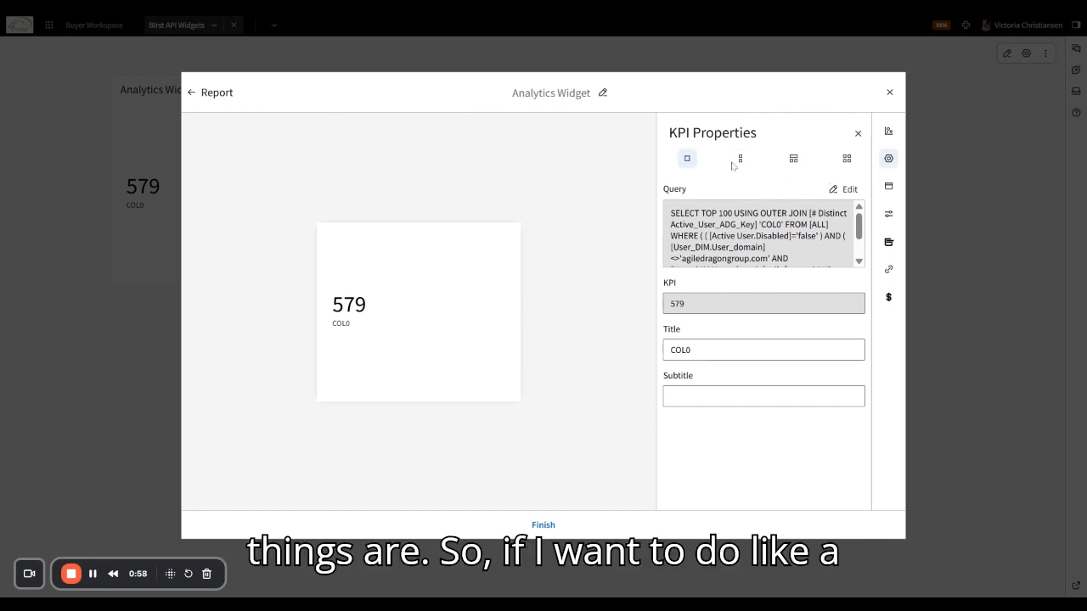
pyautogui.click(741, 161)
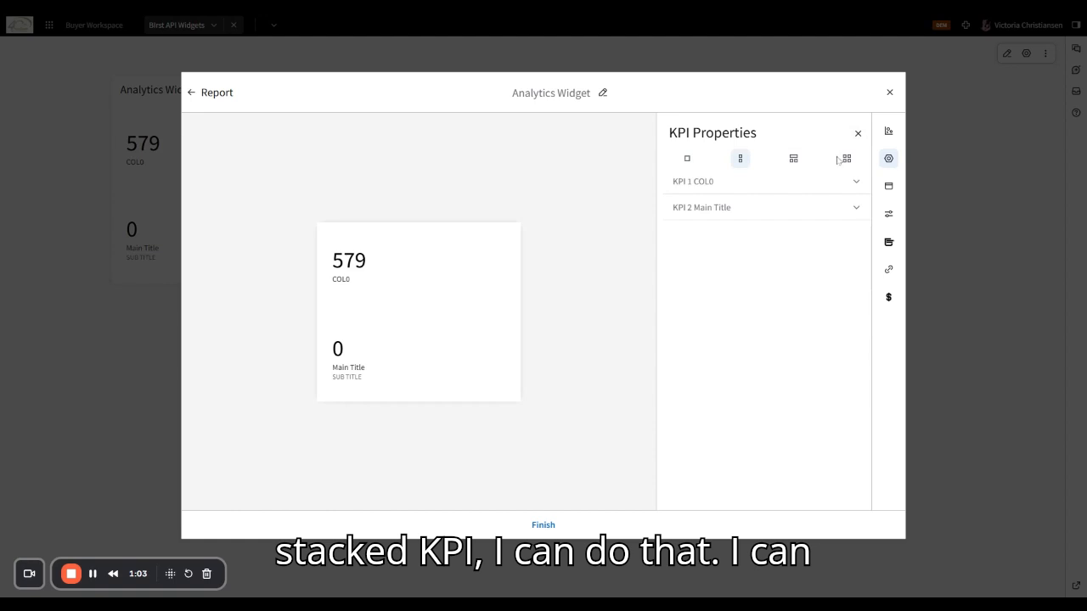
pyautogui.click(793, 162)
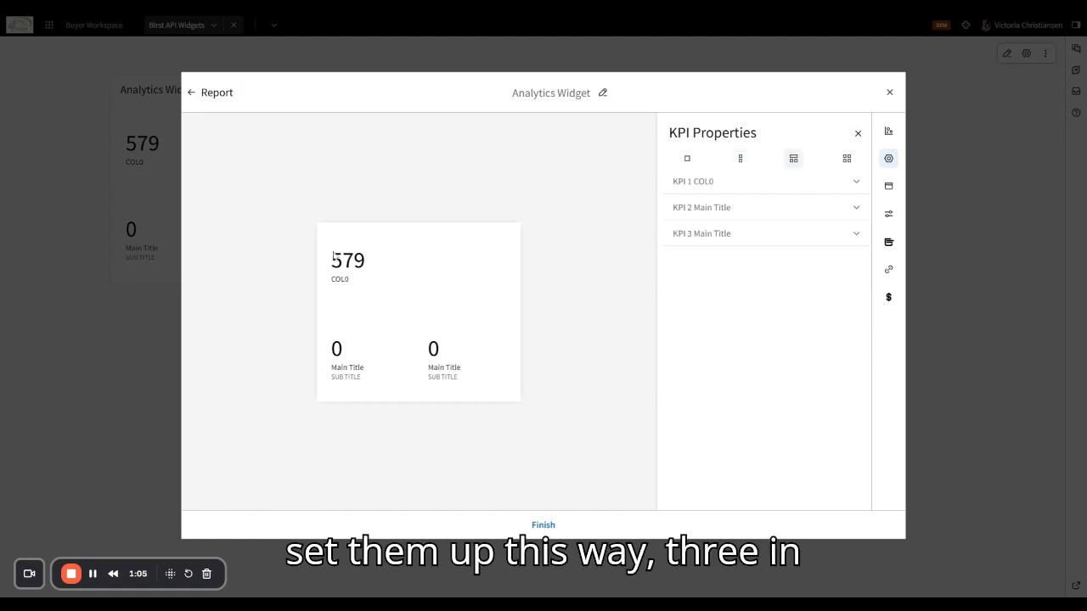
pyautogui.click(847, 159)
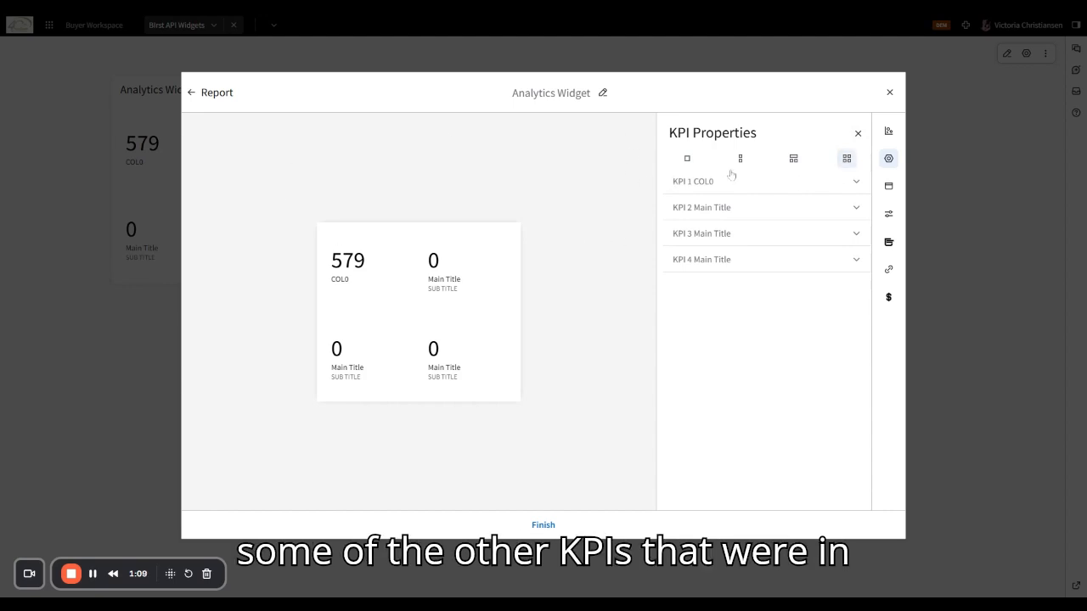
pyautogui.click(837, 185)
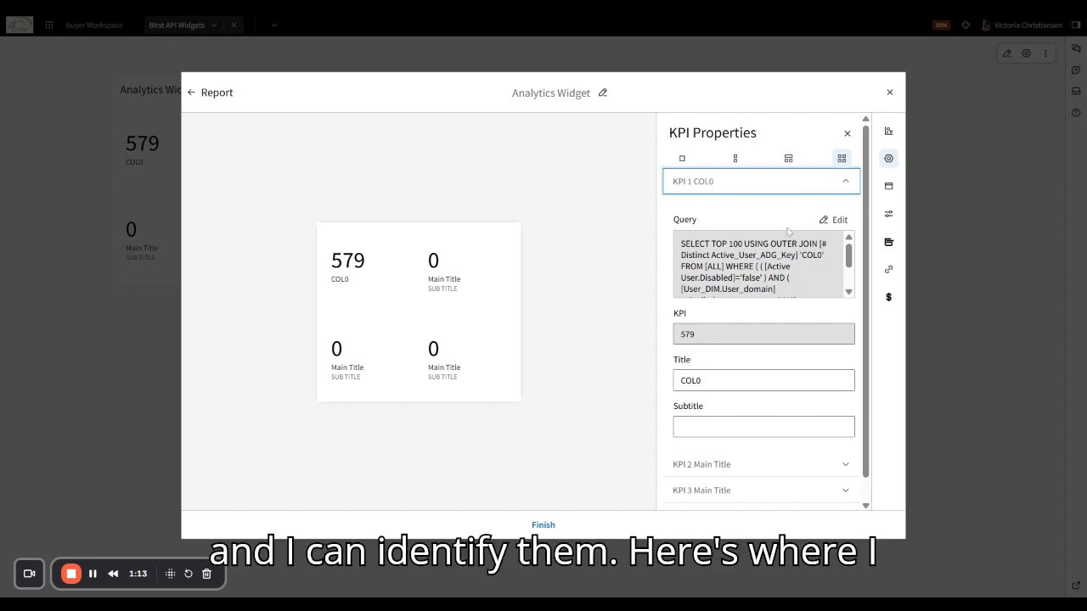
pyautogui.click(702, 186)
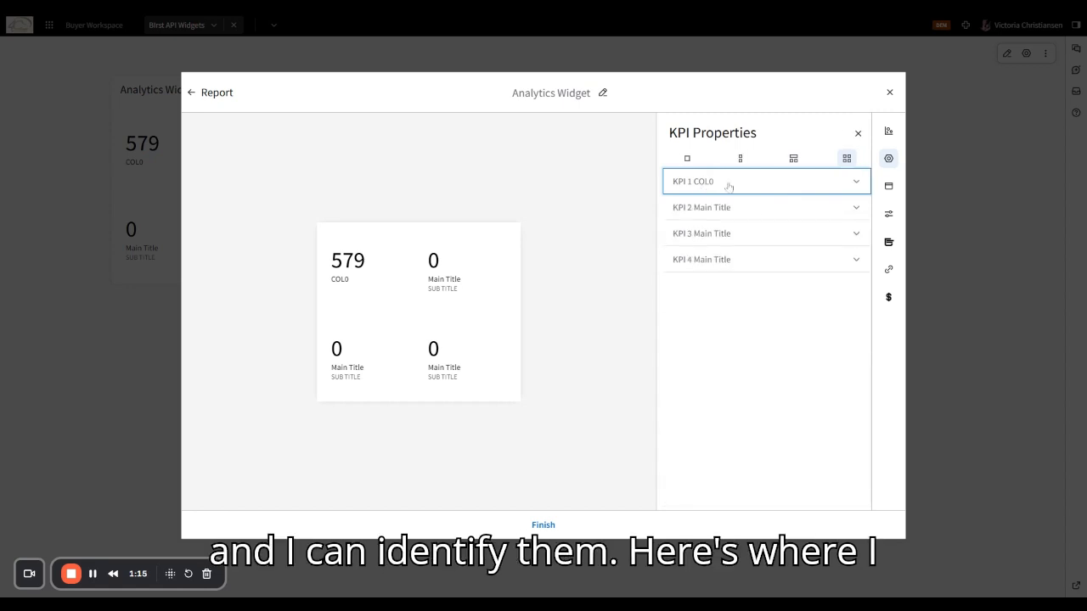
pyautogui.click(728, 186)
# - Change KPI 1's query alias from COL0 to 'Active Users', revalidate, and re-render the chart
pyautogui.click(832, 219)
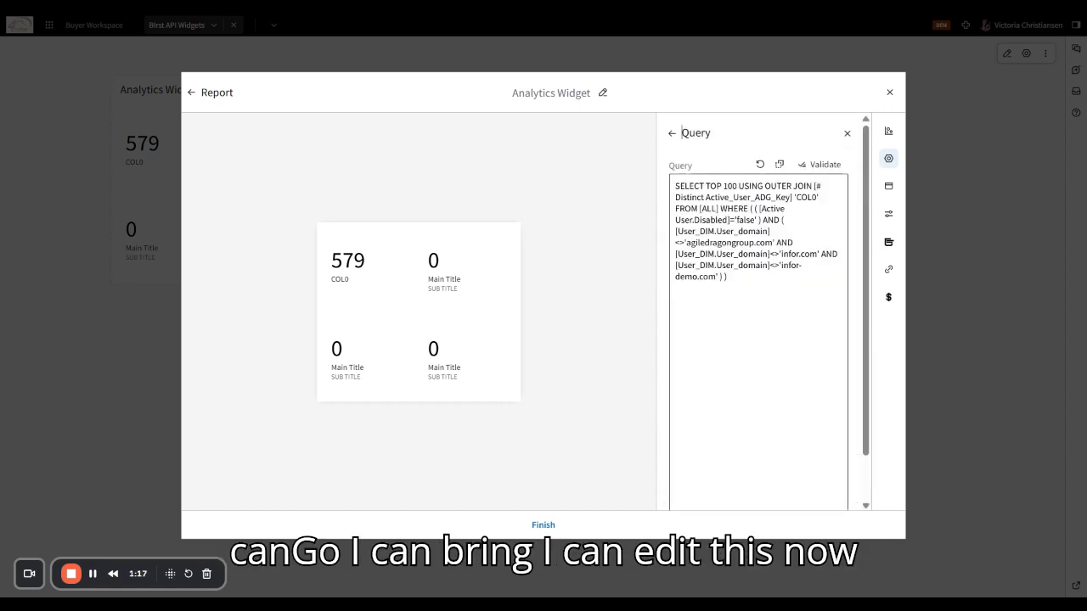
pyautogui.doubleClick(805, 197)
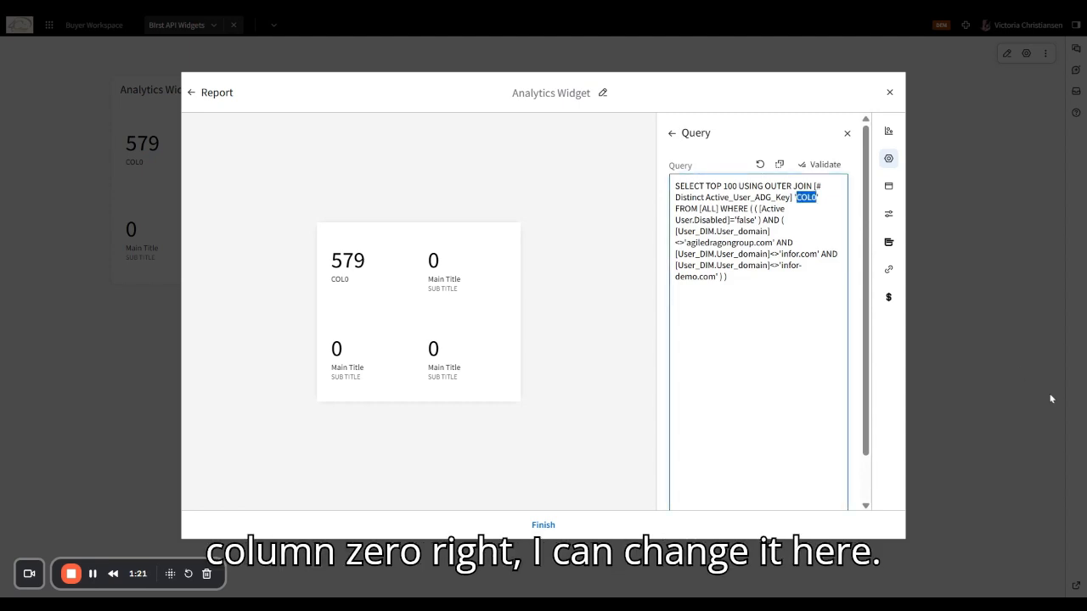
pyautogui.write('Aci')
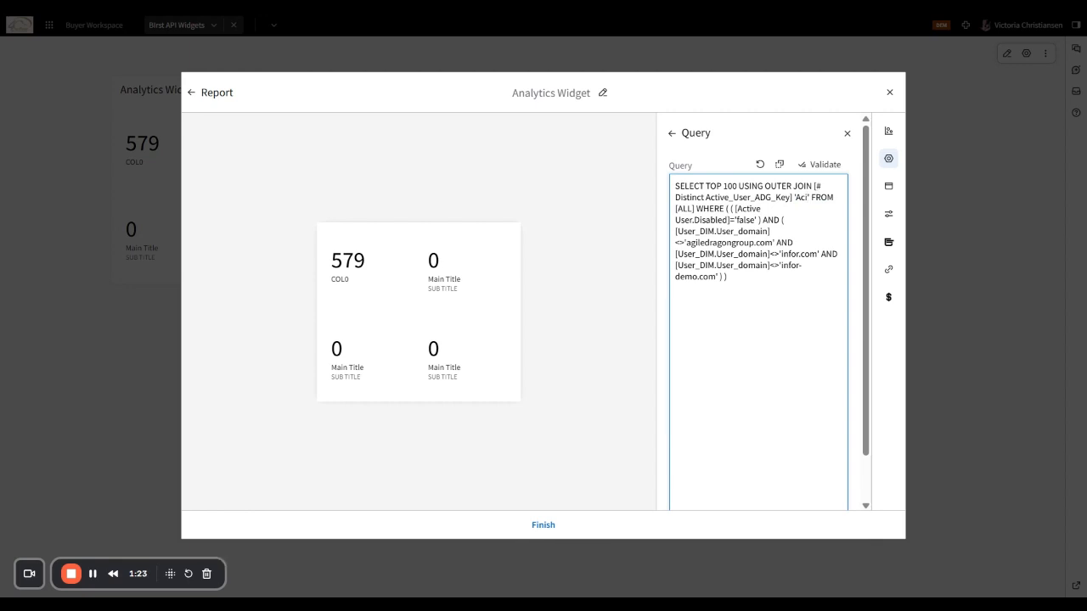
pyautogui.press('BackSpace')
pyautogui.write('tive')
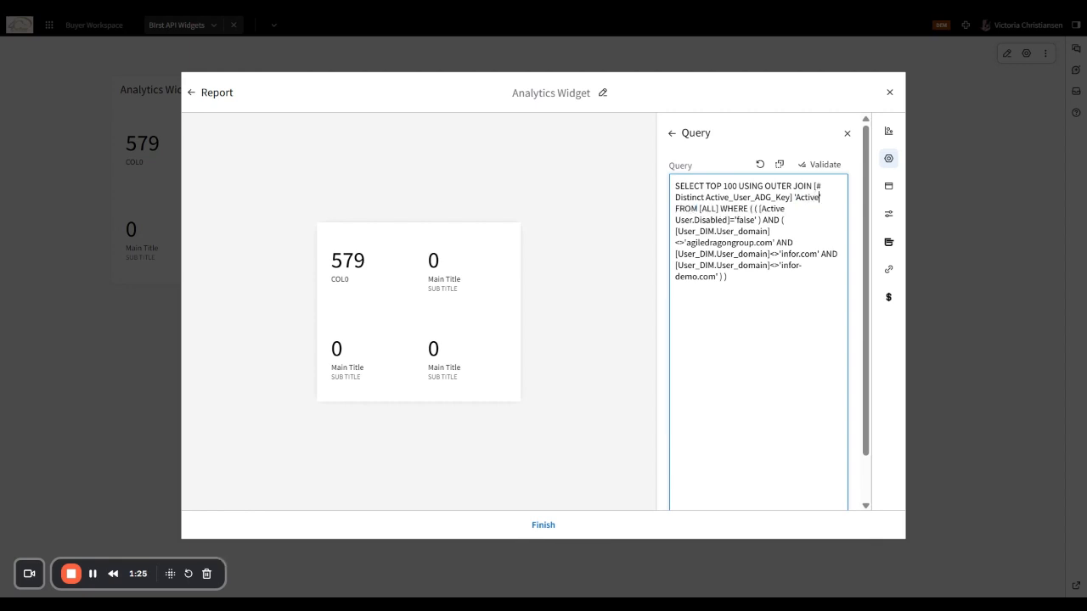
pyautogui.write(' Users')
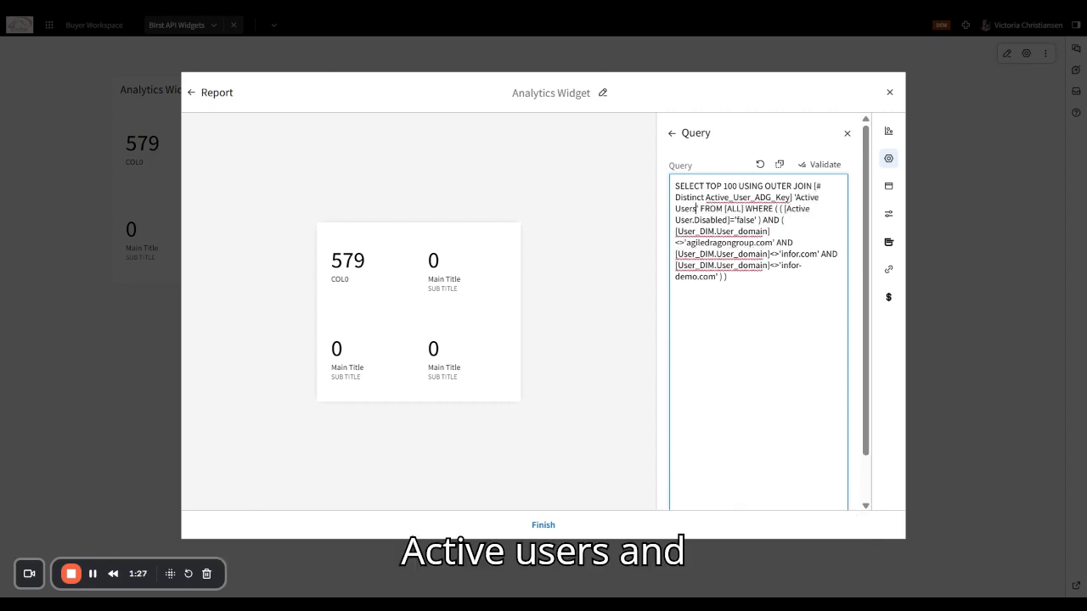
pyautogui.click(820, 163)
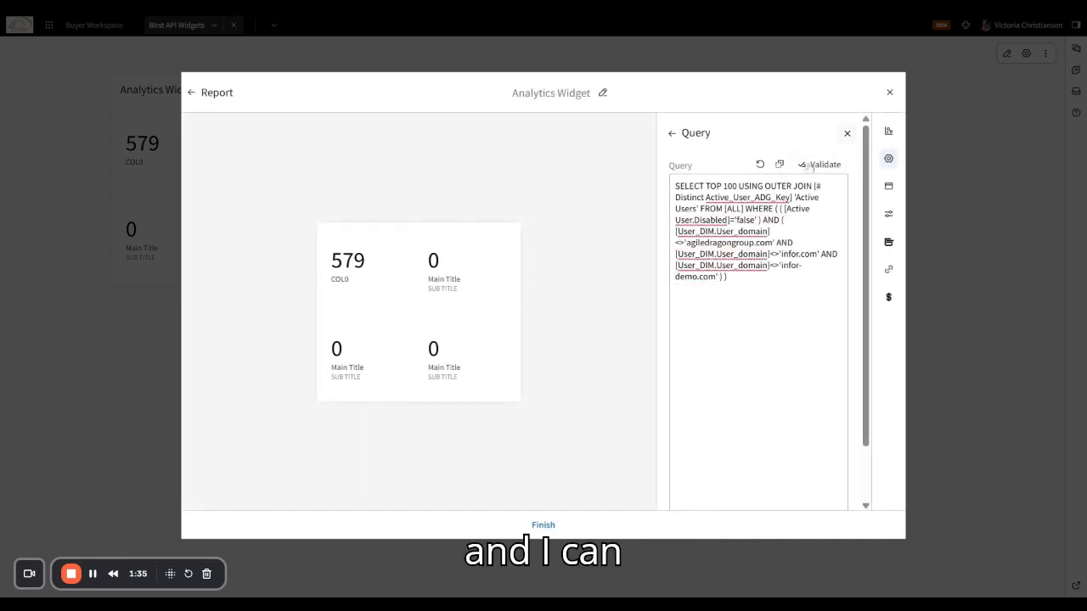
pyautogui.scroll(-1, 758, 306)
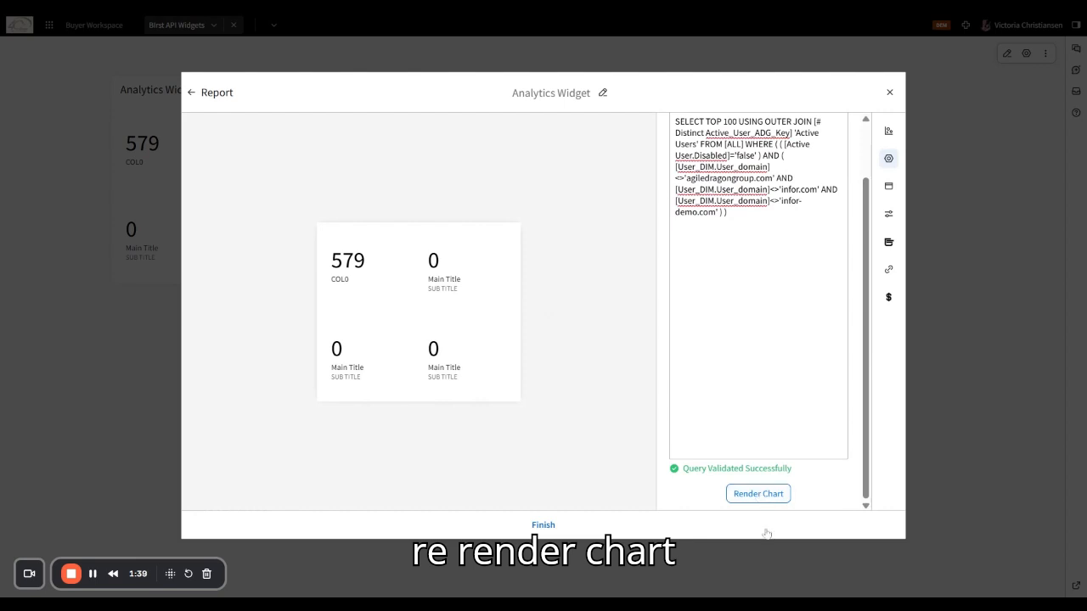
pyautogui.click(750, 499)
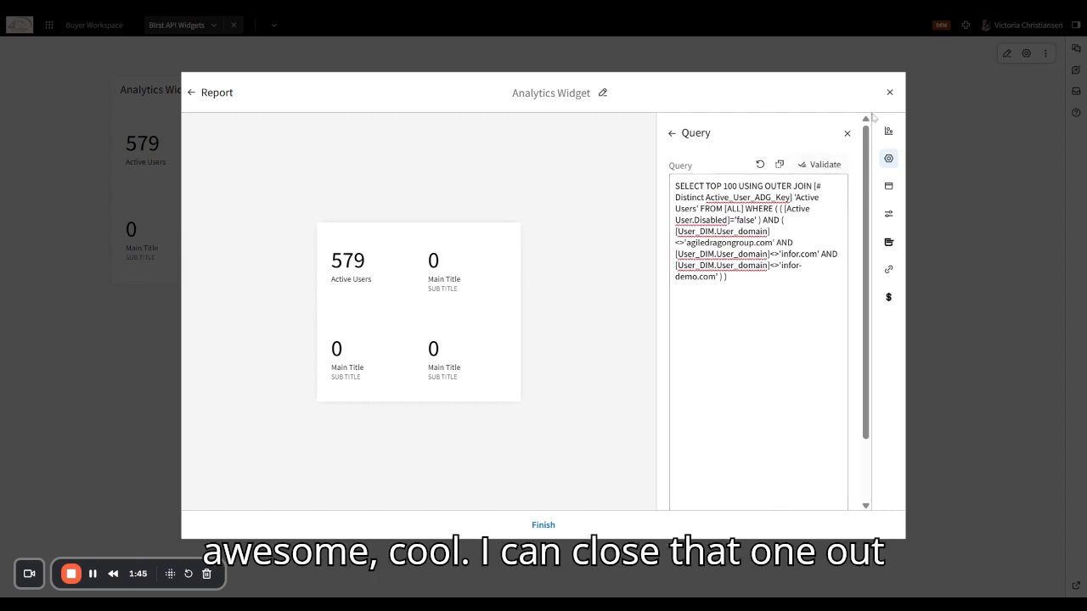
pyautogui.click(847, 133)
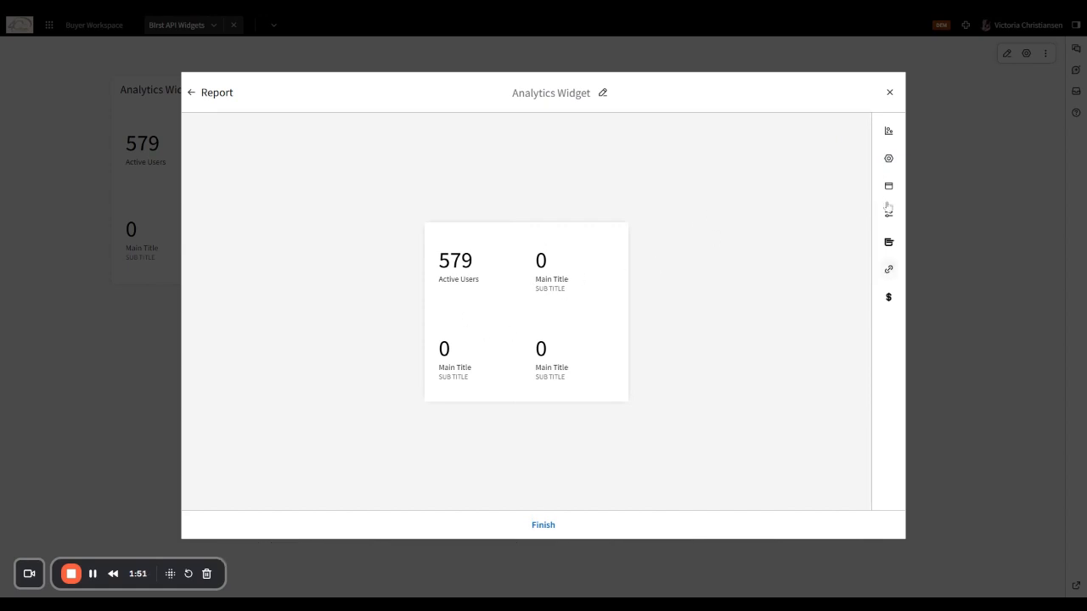
# - Look over the widget's hyperlink name and URL fields and its chart mode options
pyautogui.click(888, 271)
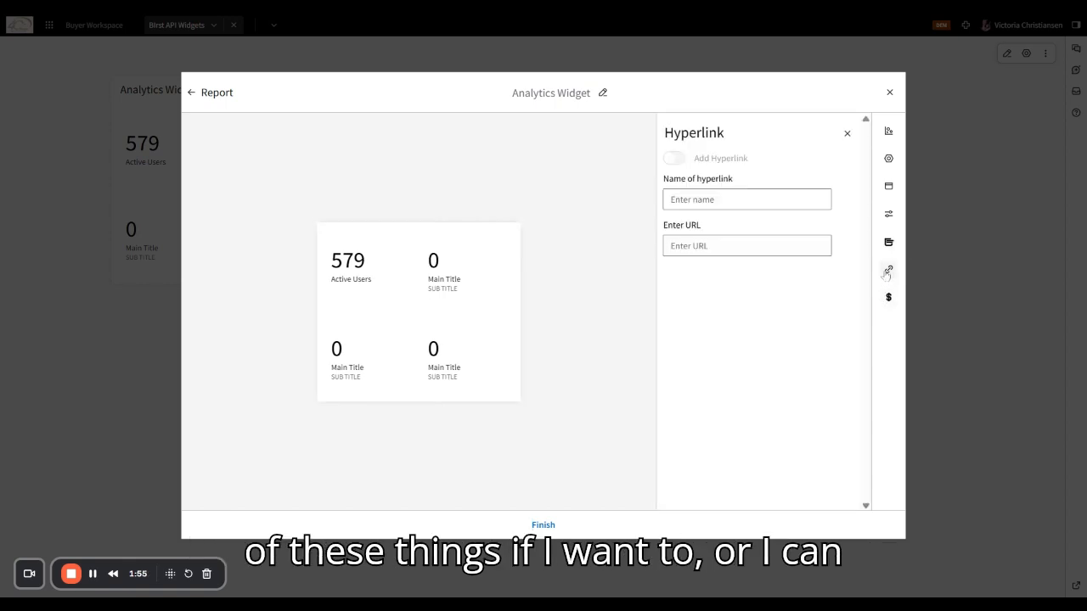
pyautogui.click(701, 199)
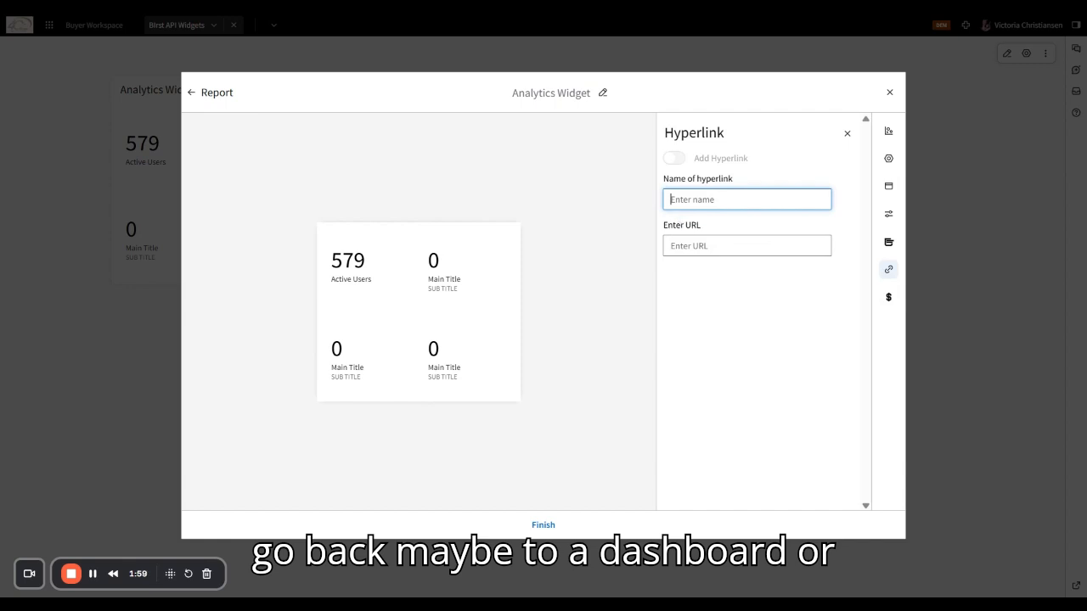
pyautogui.click(681, 241)
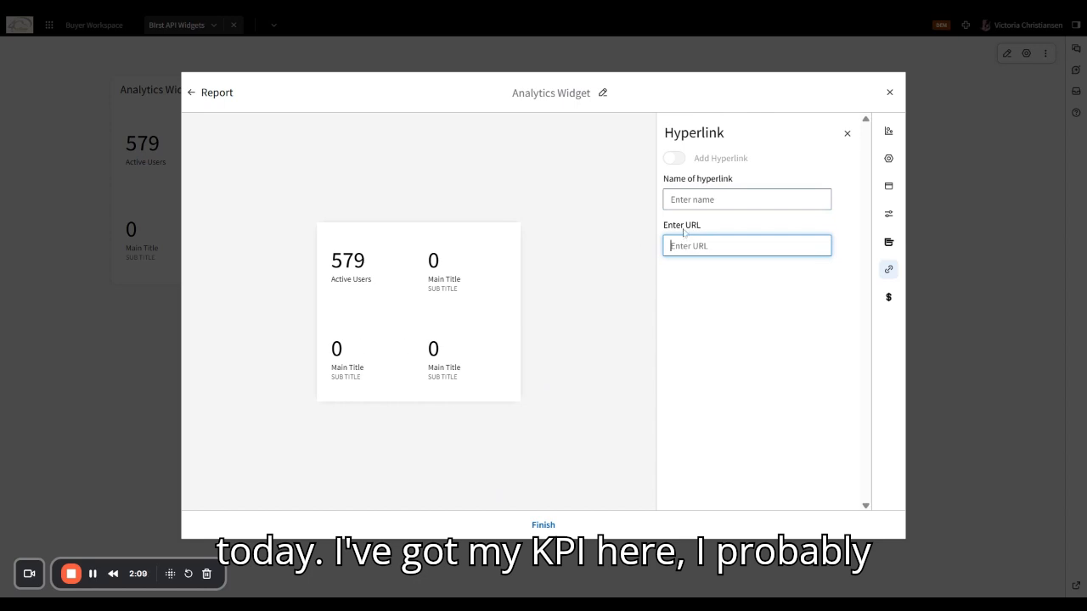
pyautogui.click(888, 187)
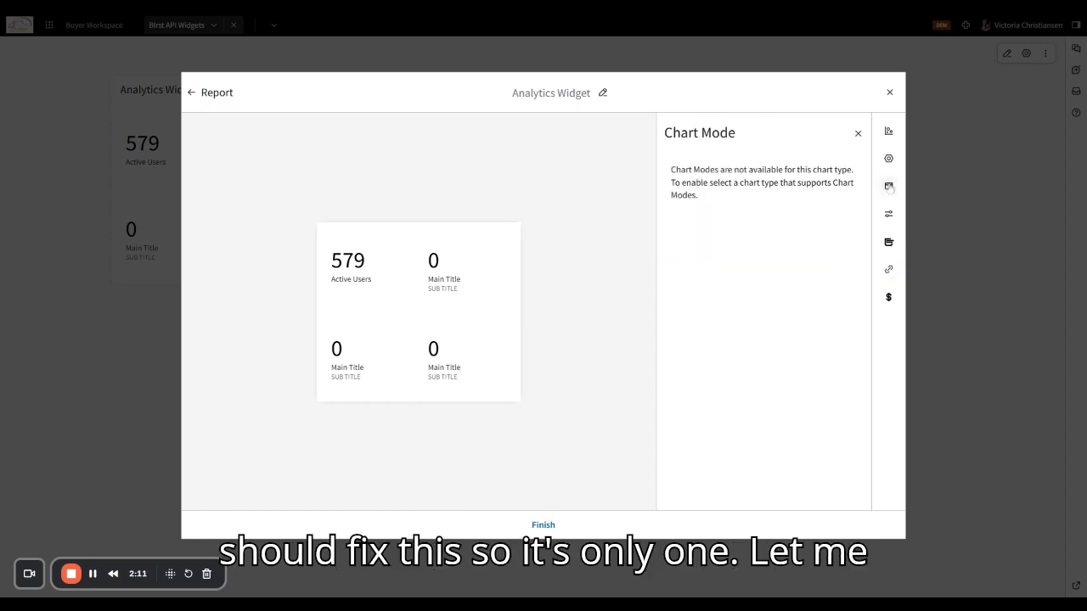
# - Switch to a single KPI subtitled 'Dragon Pack Audit' and save the widget
pyautogui.click(888, 158)
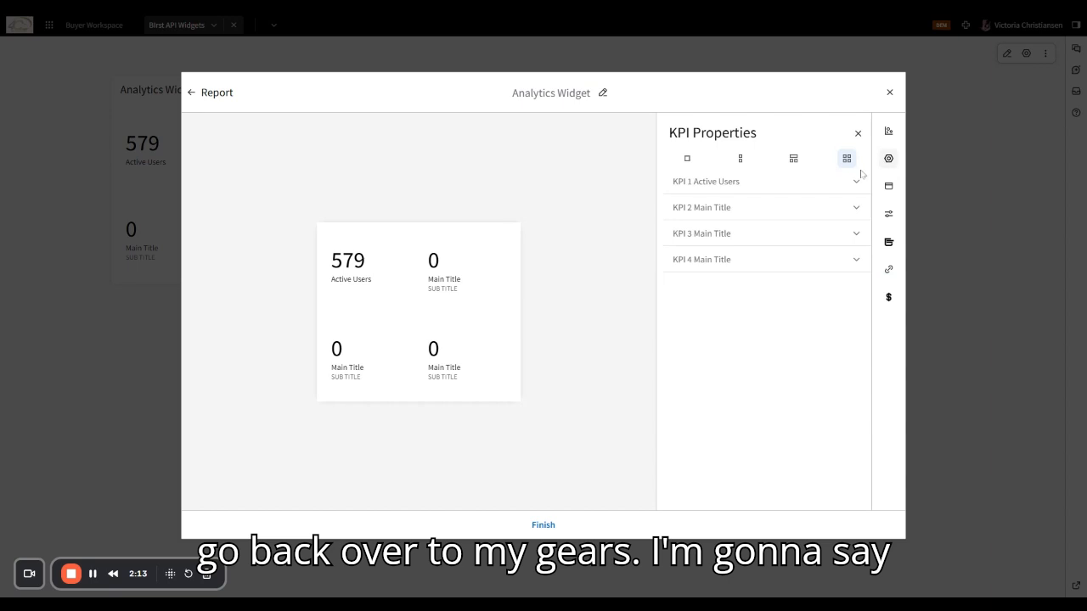
pyautogui.click(688, 159)
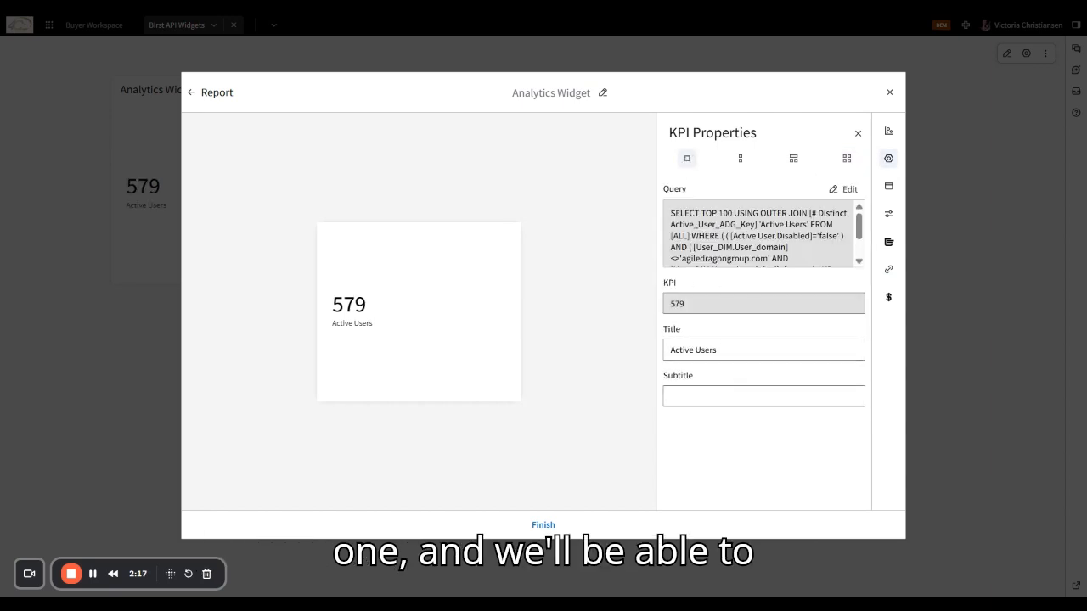
pyautogui.click(727, 398)
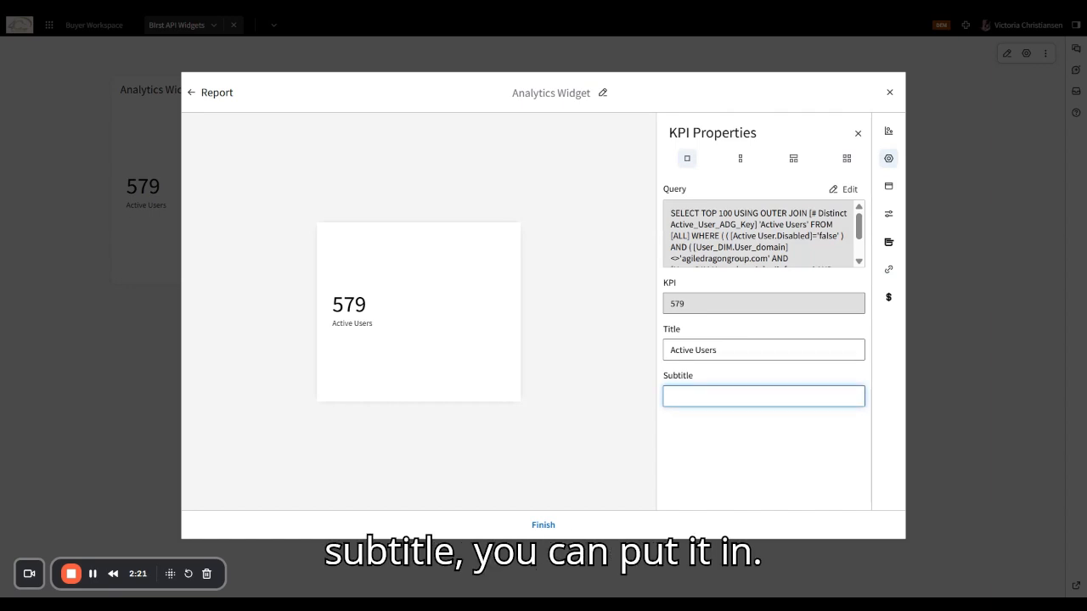
pyautogui.press('BackSpace')
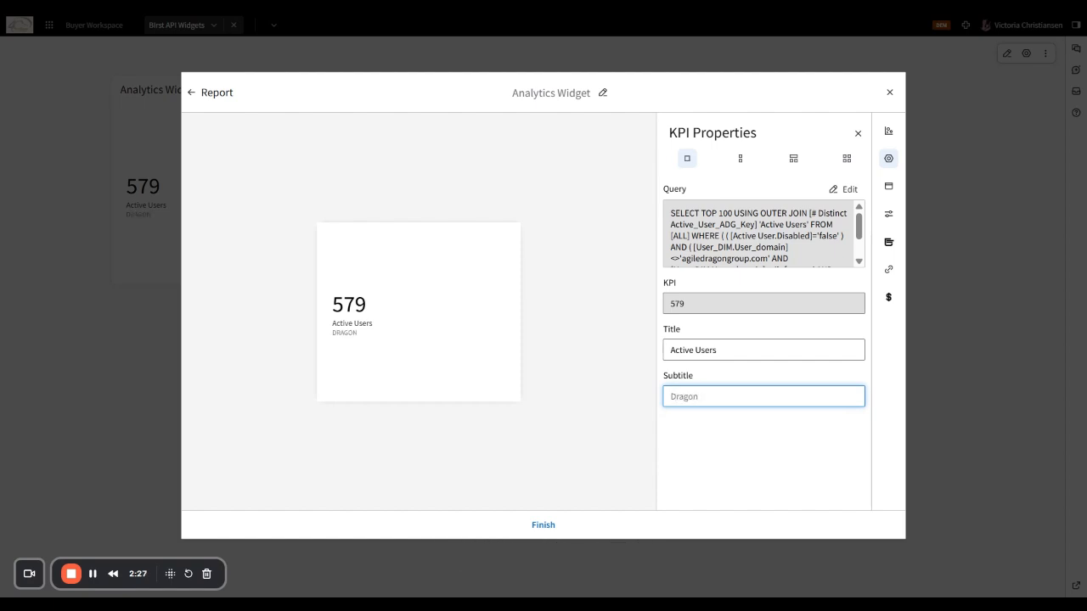
pyautogui.write('ack Aud')
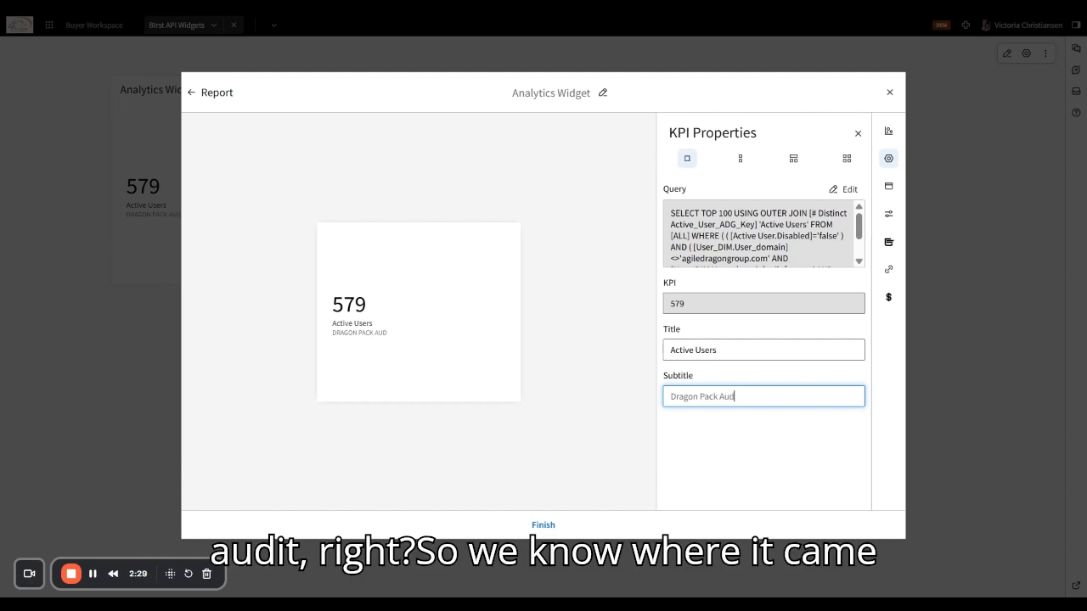
pyautogui.write('it')
pyautogui.click(623, 322)
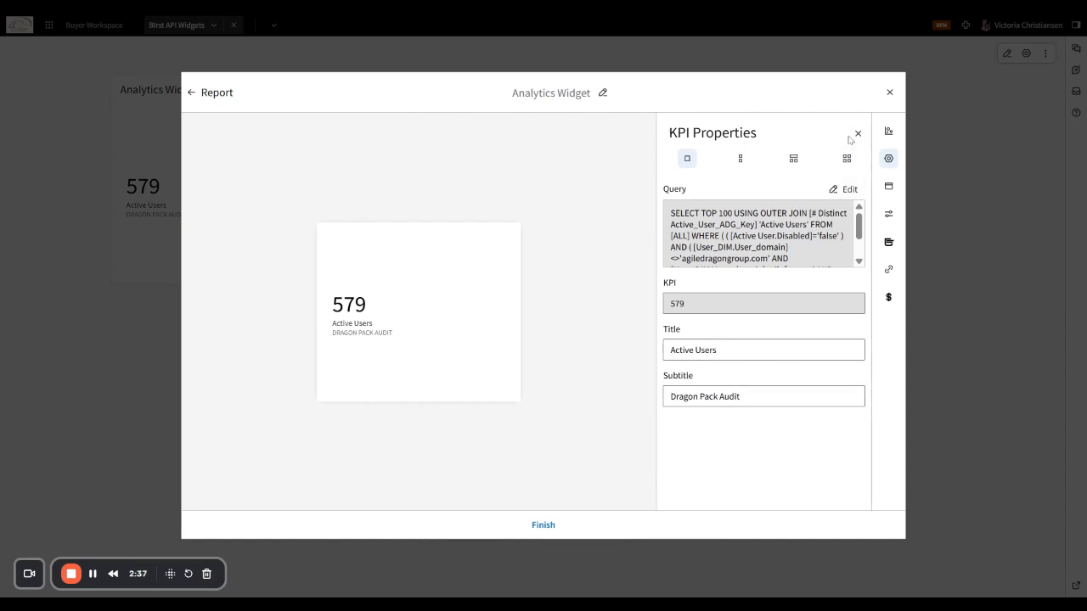
pyautogui.click(544, 527)
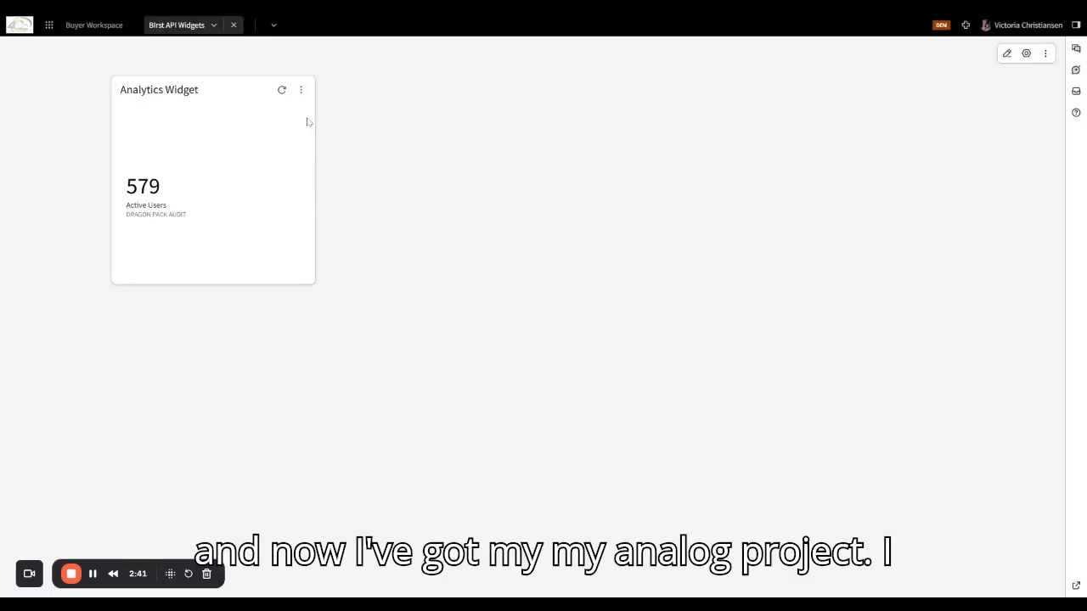
# - Reopen the widget's editor through Edit Input and bring up its title and description settings
pyautogui.click(301, 90)
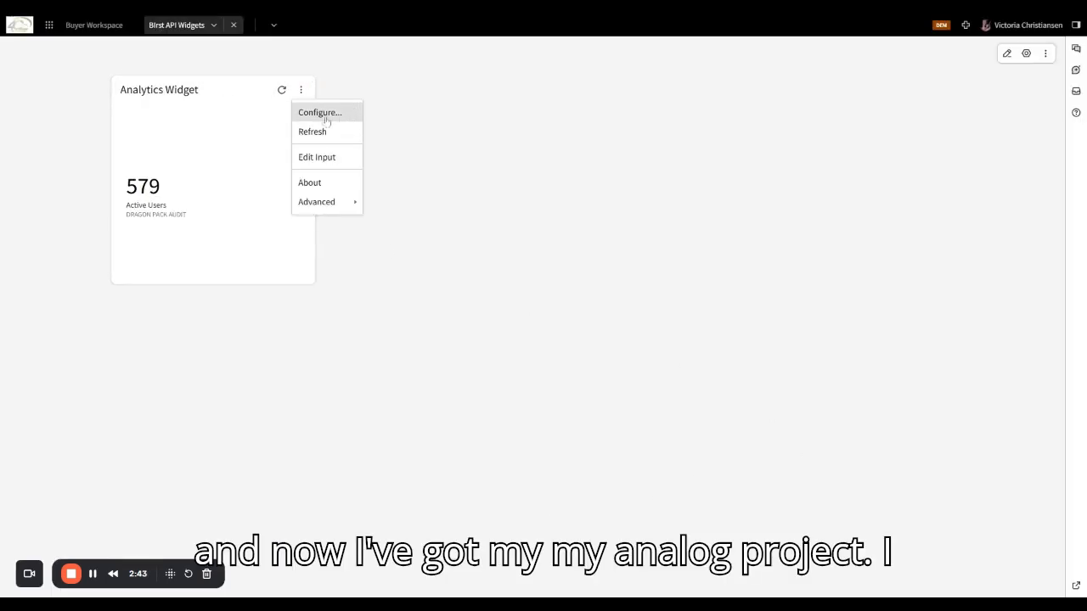
pyautogui.click(327, 114)
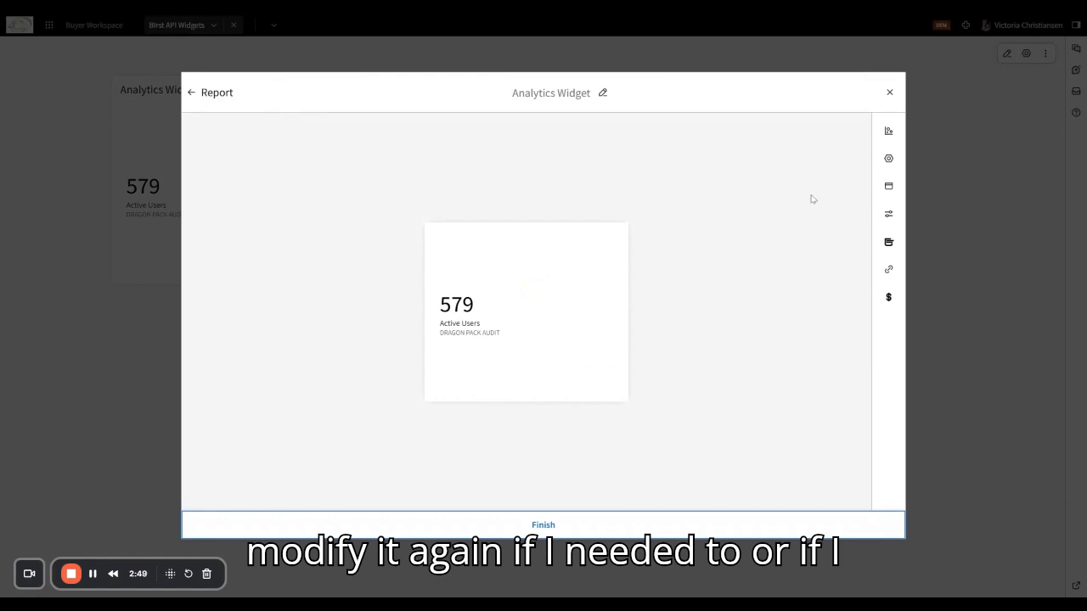
pyautogui.click(889, 93)
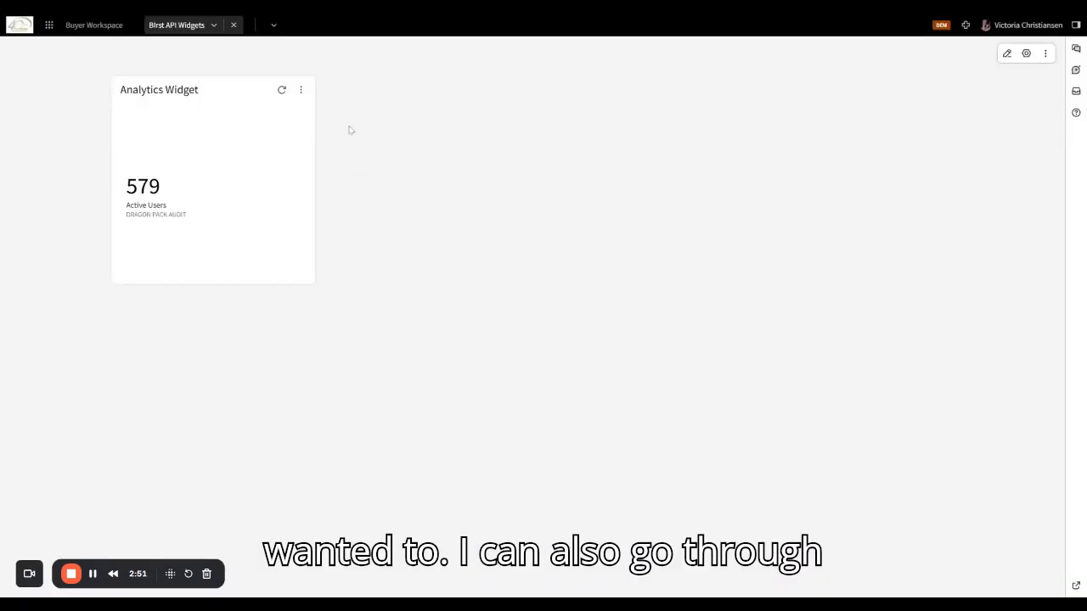
pyautogui.click(301, 90)
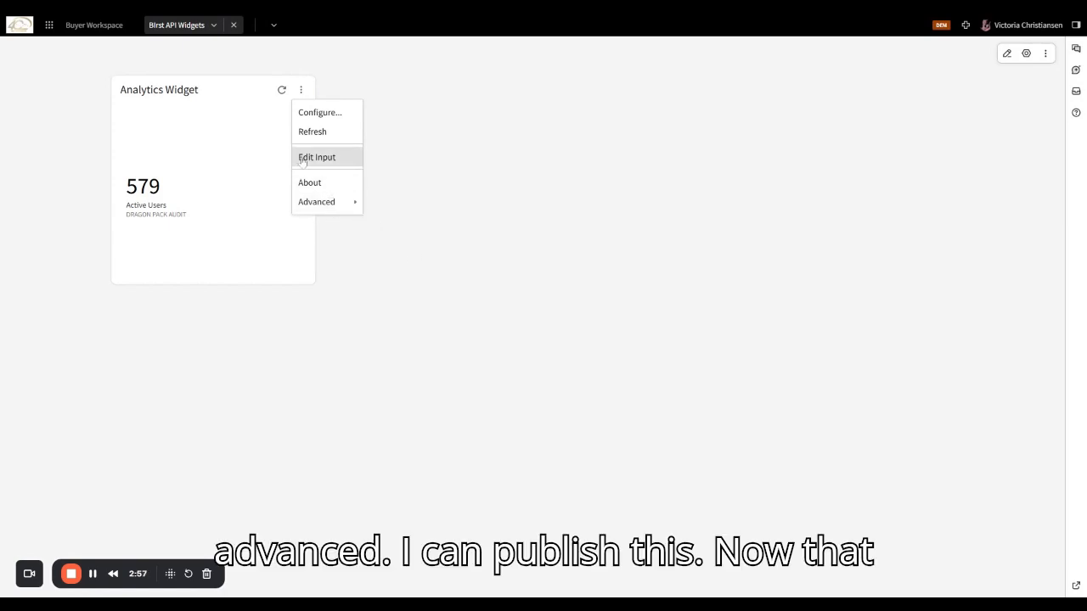
pyautogui.moveTo(330, 204)
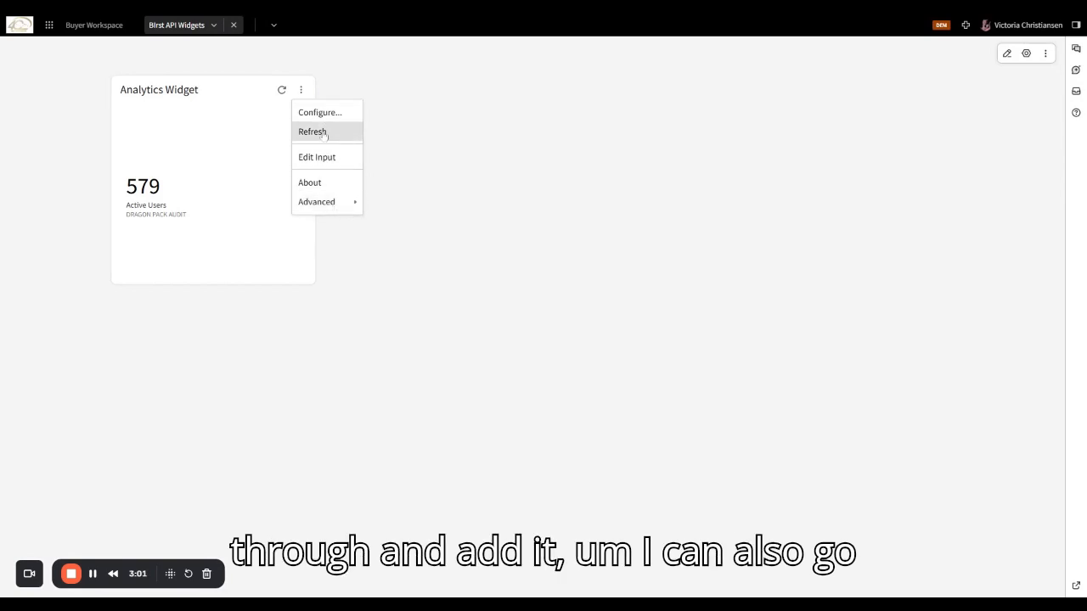
pyautogui.click(329, 156)
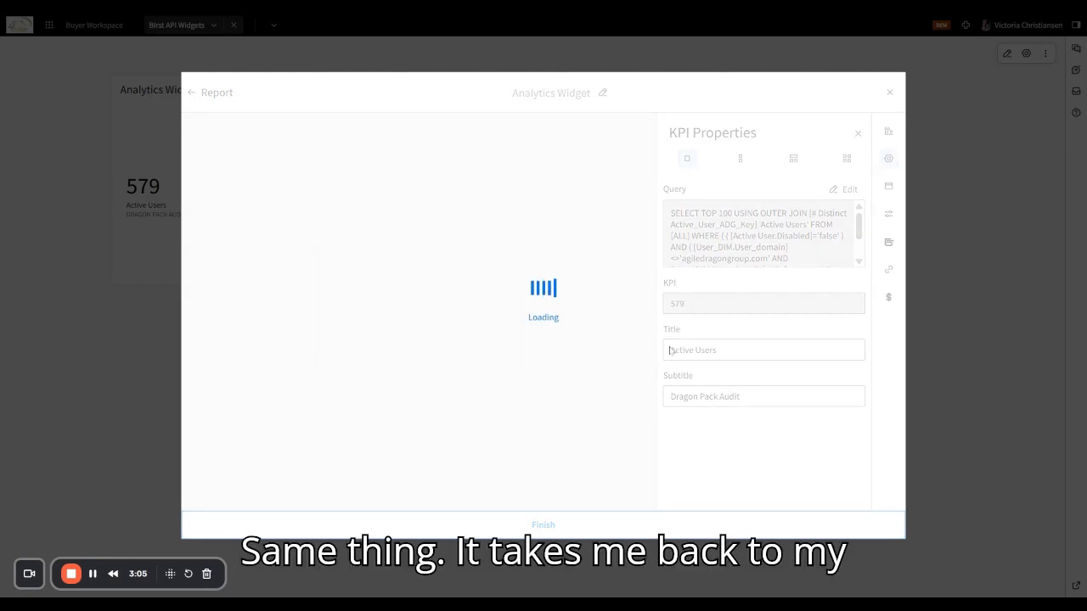
pyautogui.click(603, 92)
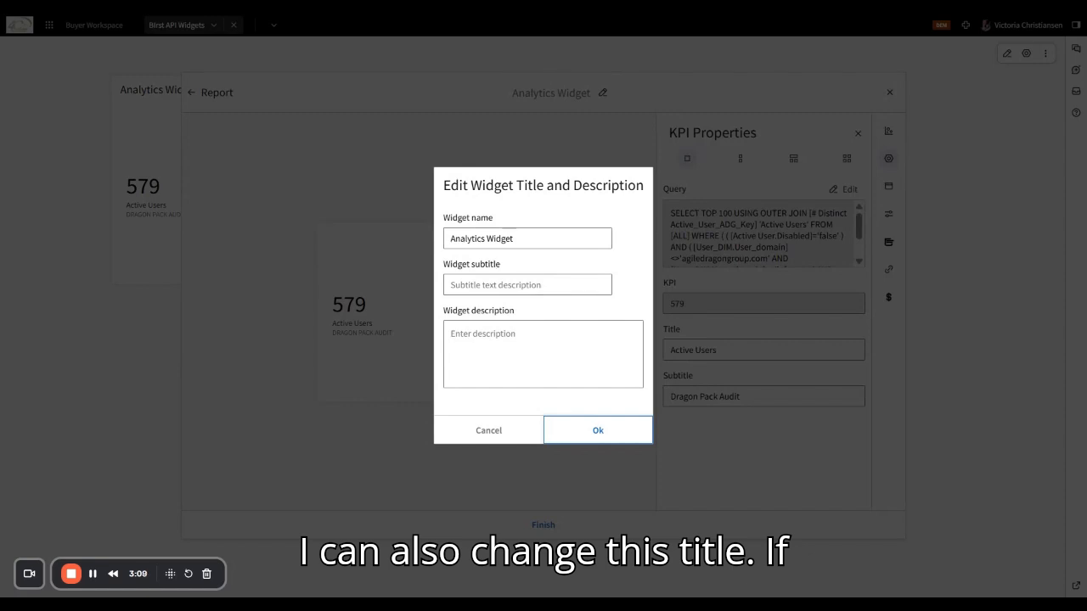
# - Replace the widget name with 'Active Users'
pyautogui.moveTo(515, 239); pyautogui.dragTo(396, 234)
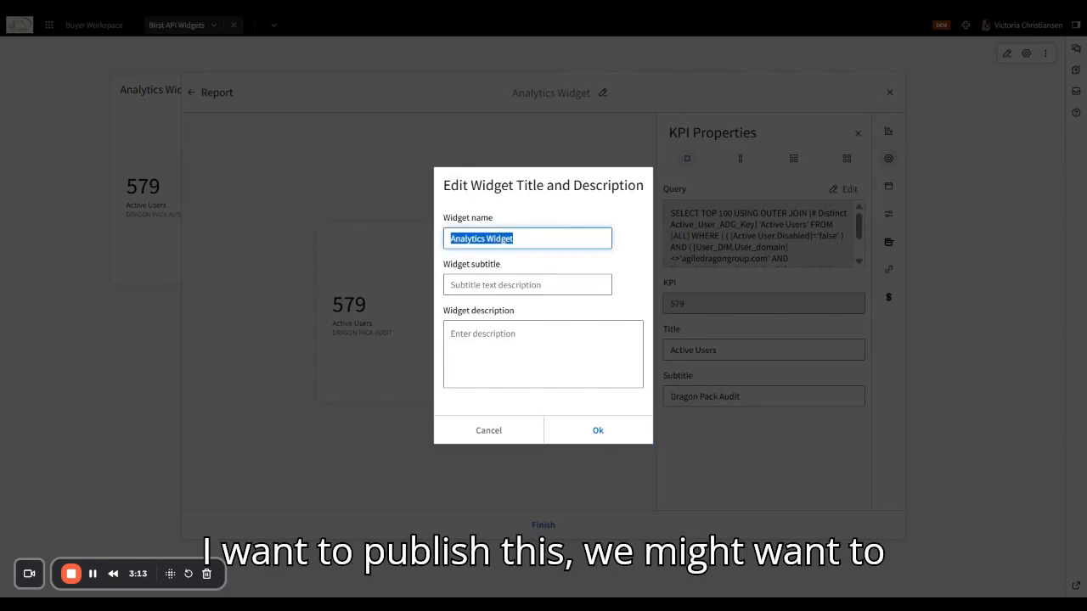
pyautogui.press('BackSpace')
pyautogui.write('Act')
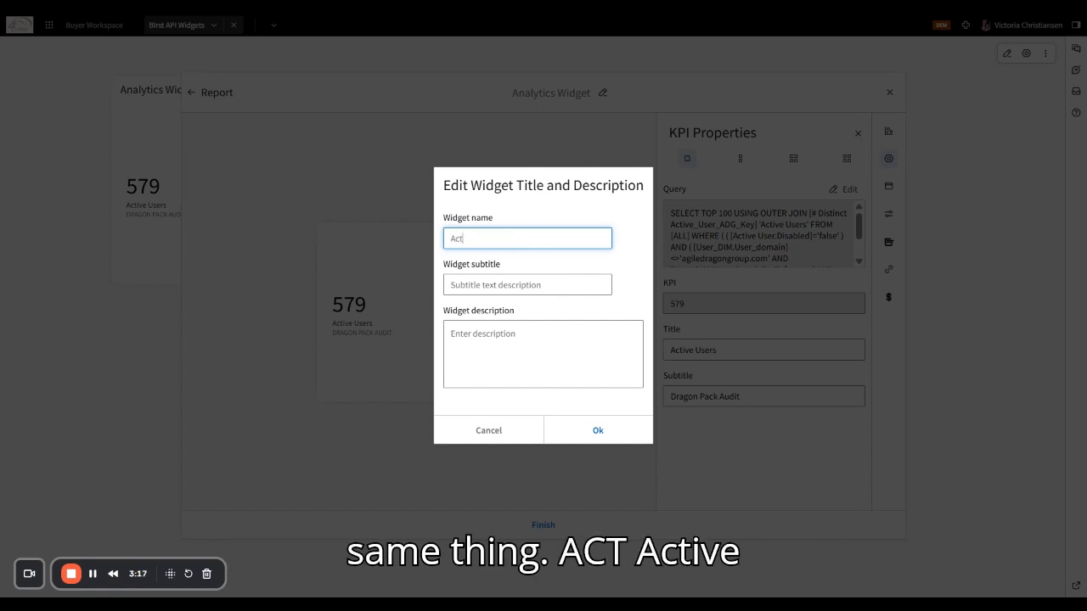
pyautogui.write('ive Users')
pyautogui.press('Tab')
pyautogui.press('Tab')
pyautogui.press('Tab')
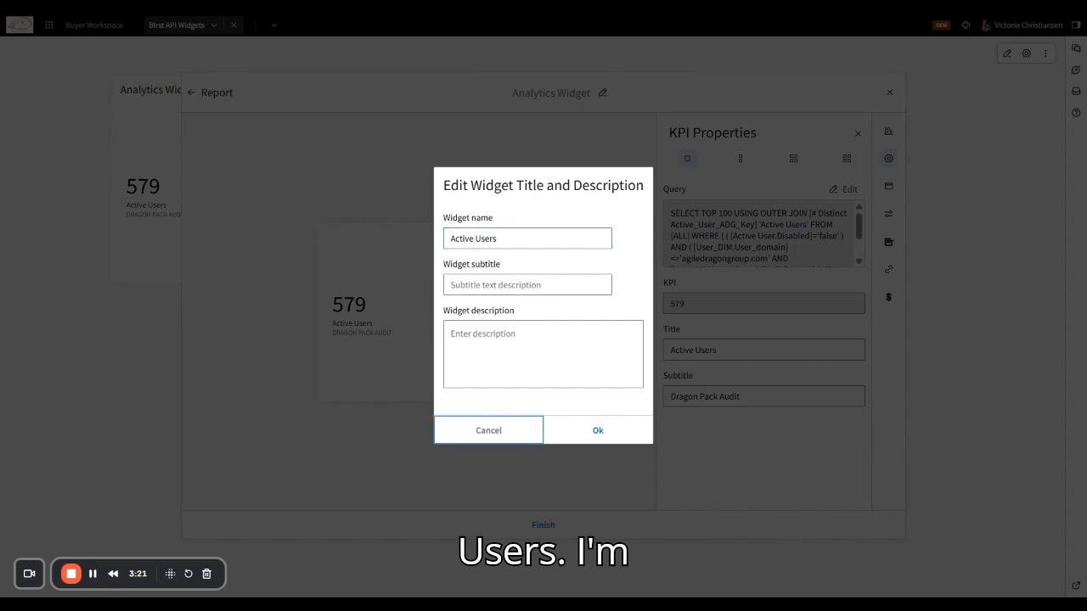
# - Enter 'Dragon Pack Audit' as the widget subtitle
pyautogui.click(509, 285)
pyautogui.write('Dragnon P')
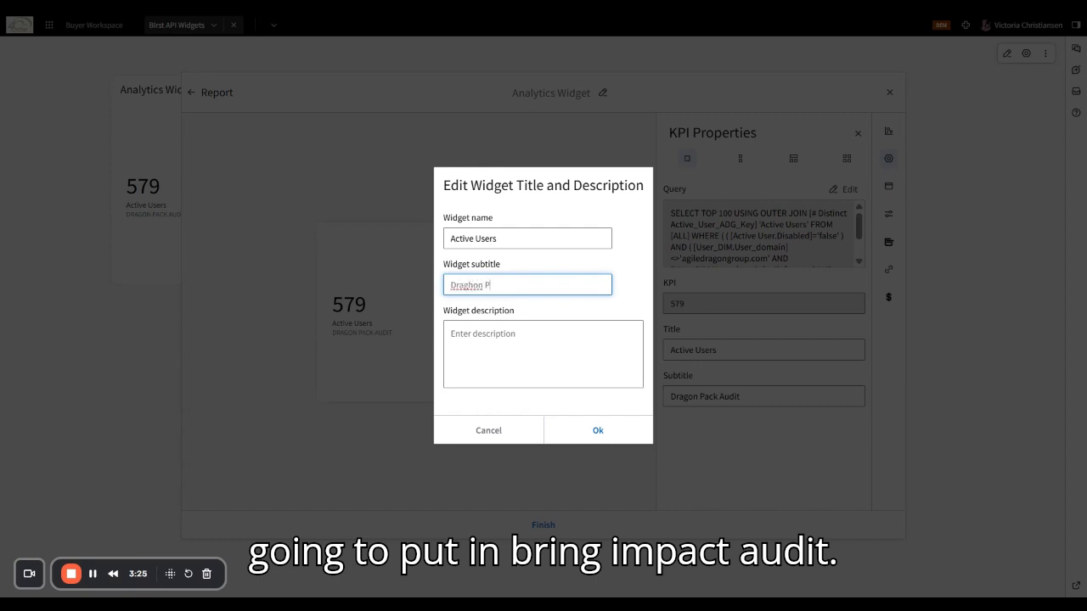
pyautogui.press('BackSpace')
pyautogui.press('BackSpace')
pyautogui.press('BackSpace')
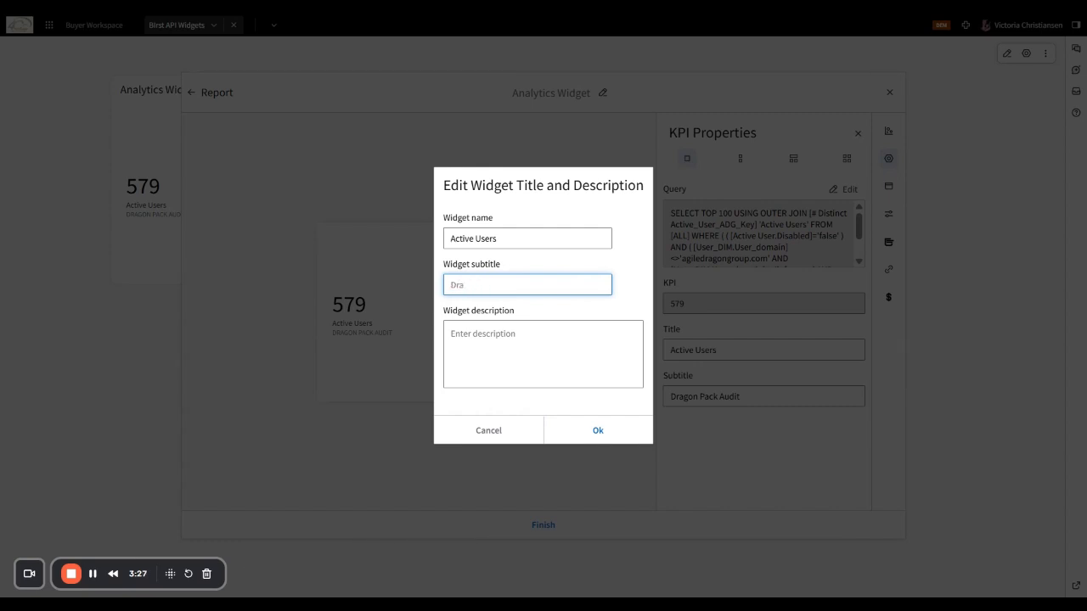
pyautogui.write('Pa')
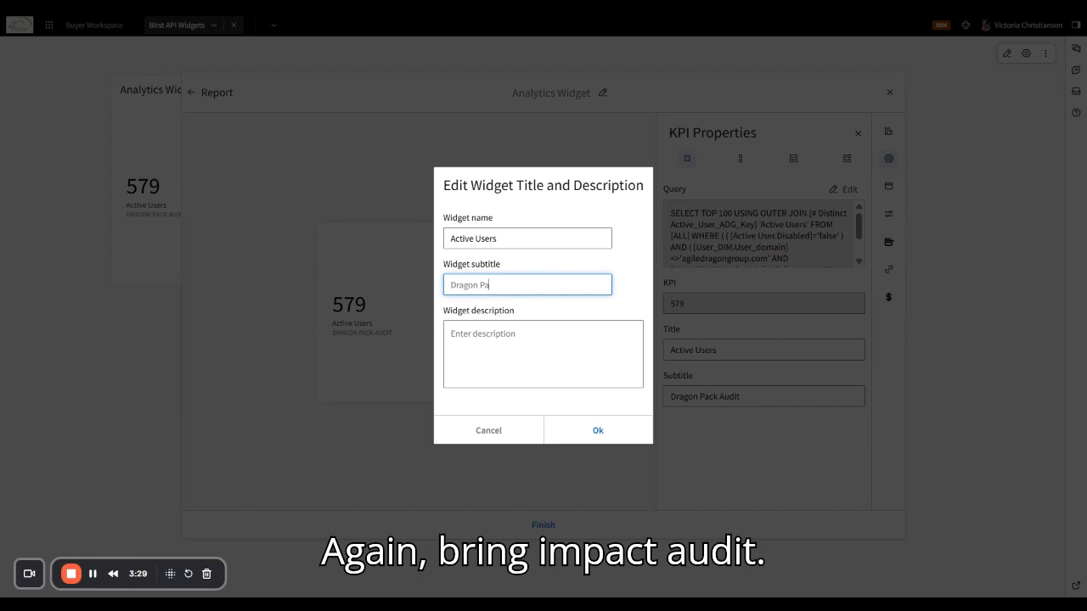
pyautogui.write('ck Aud')
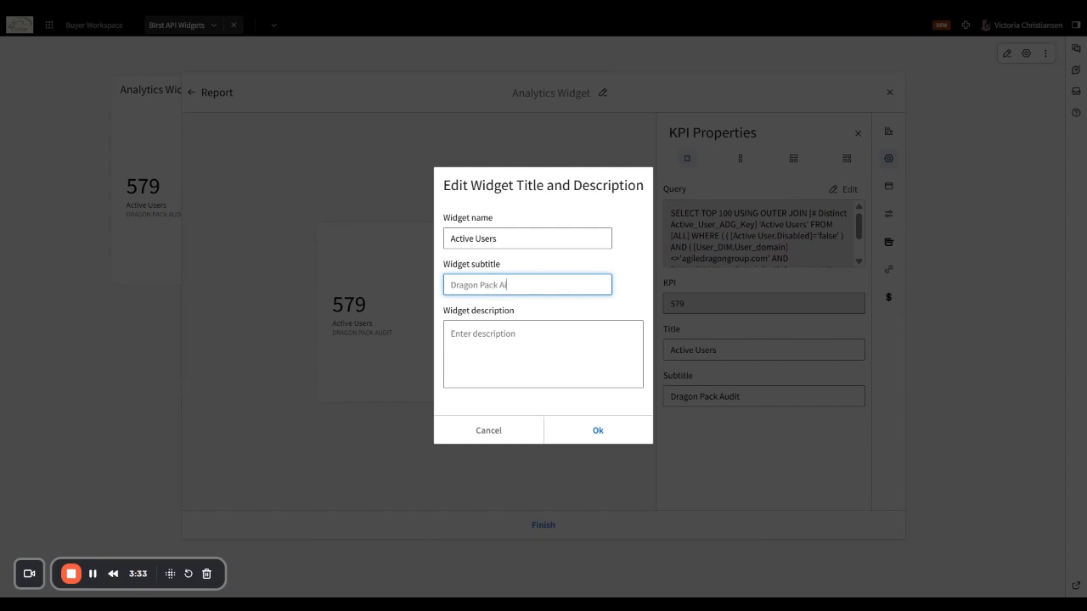
pyautogui.press('Tab')
pyautogui.press('Tab')
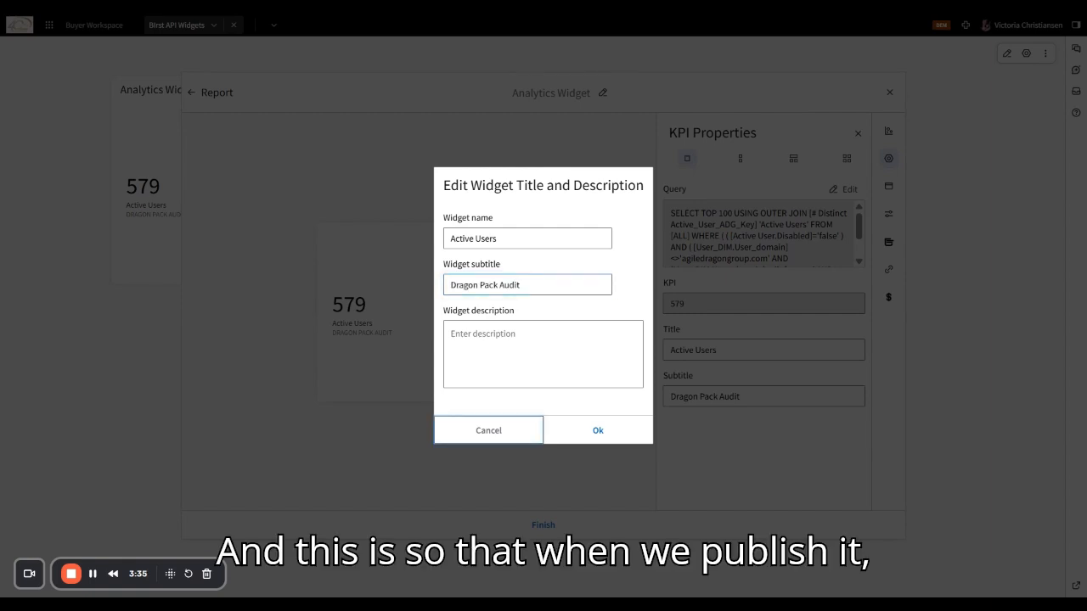
# - Set the description to 'Dragon Pack Audit v7', confirm the dialog, and save the widget
pyautogui.click(450, 334)
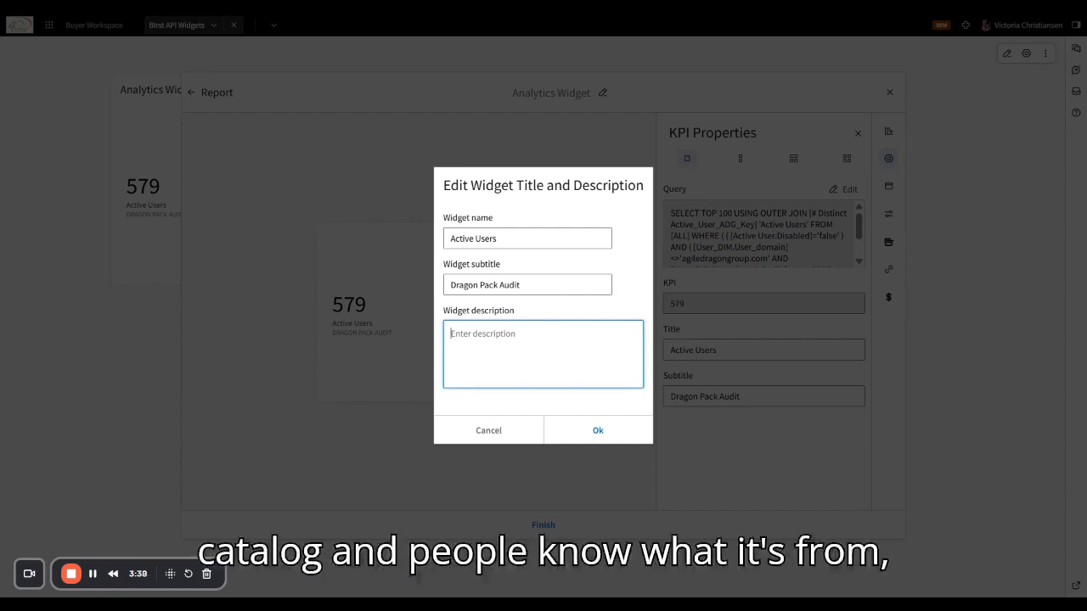
pyautogui.doubleClick(509, 285)
pyautogui.hotkey('ctrl', 'a')
pyautogui.hotkey('ctrl', 'c')
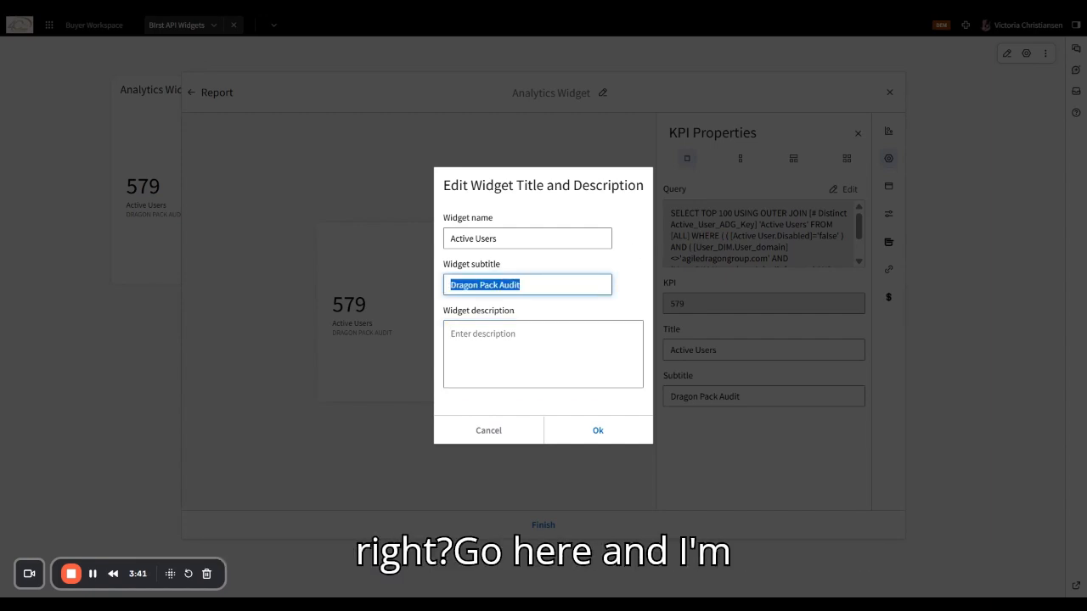
pyautogui.moveTo(533, 309); pyautogui.dragTo(533, 317)
pyautogui.click(532, 340)
pyautogui.hotkey('ctrl', 'v')
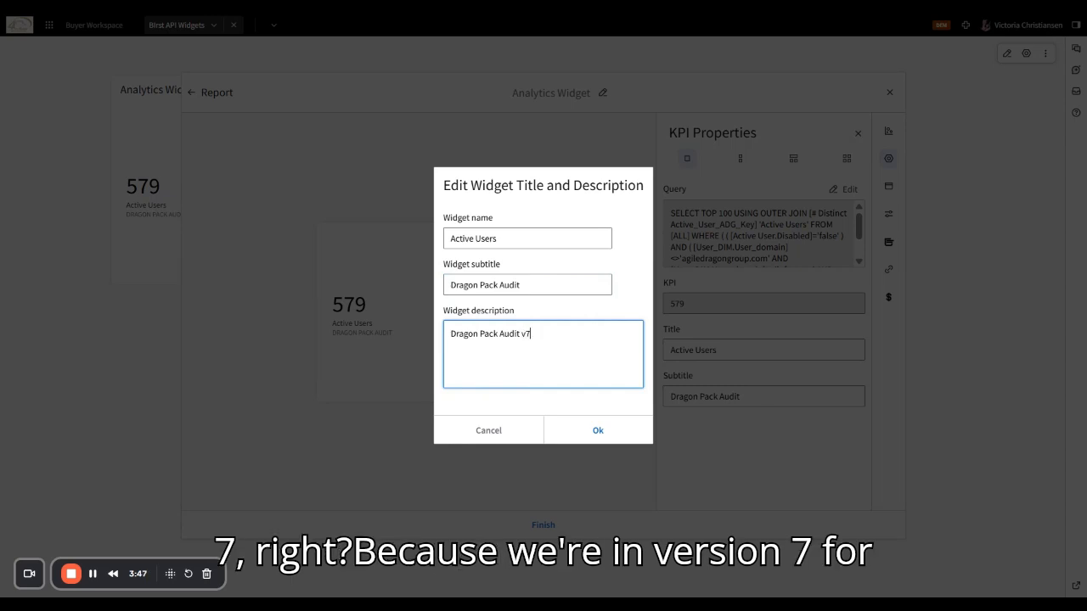
pyautogui.click(594, 433)
pyautogui.click(530, 527)
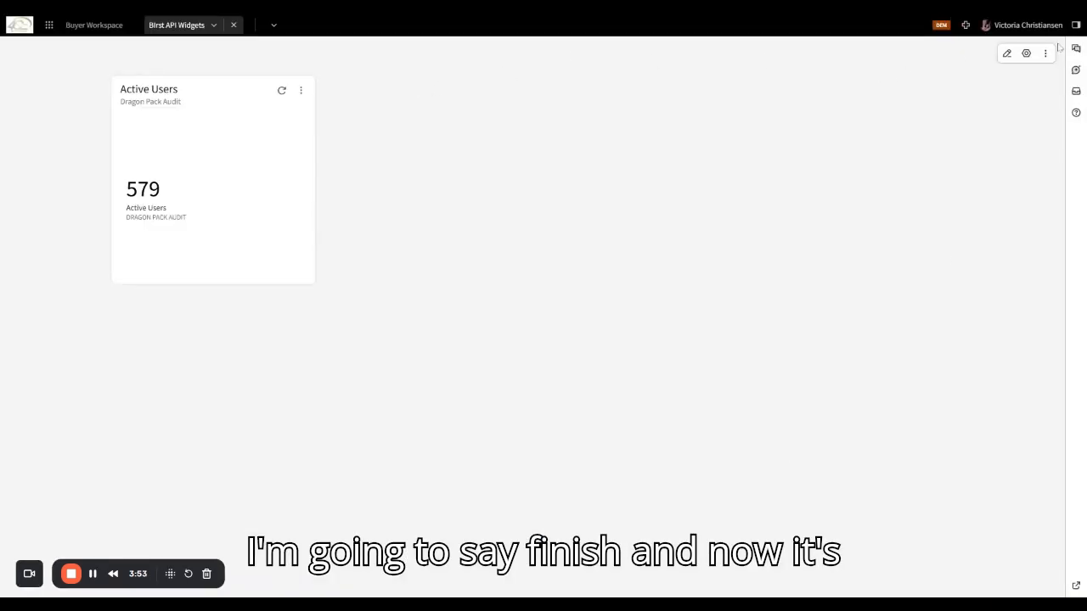
# - Open and close the workspace options, then open the Active Users widget's options menu
pyautogui.click(1046, 53)
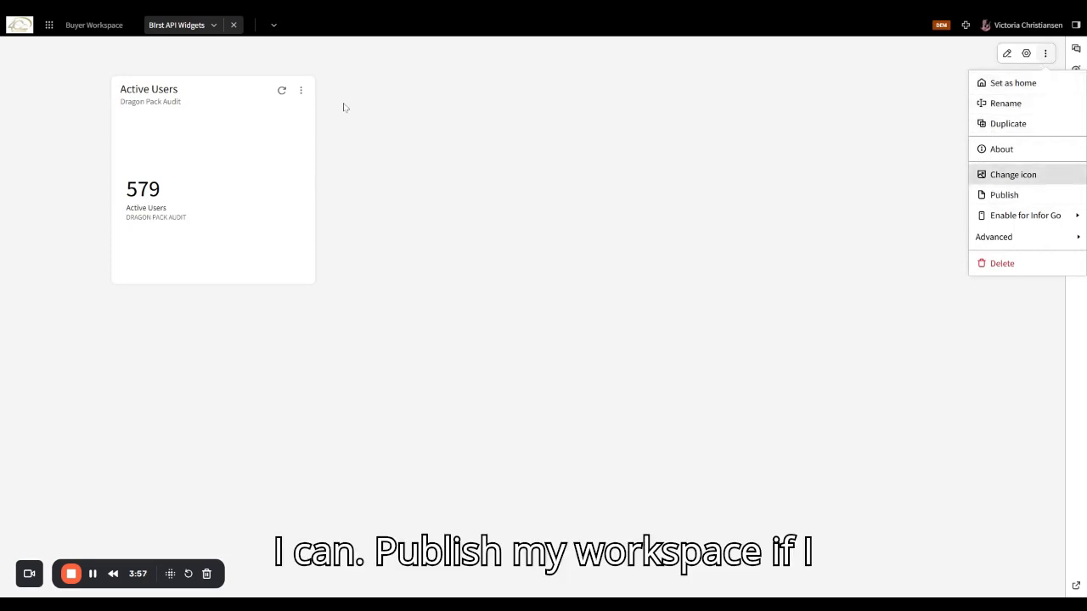
pyautogui.click(417, 217)
pyautogui.click(301, 91)
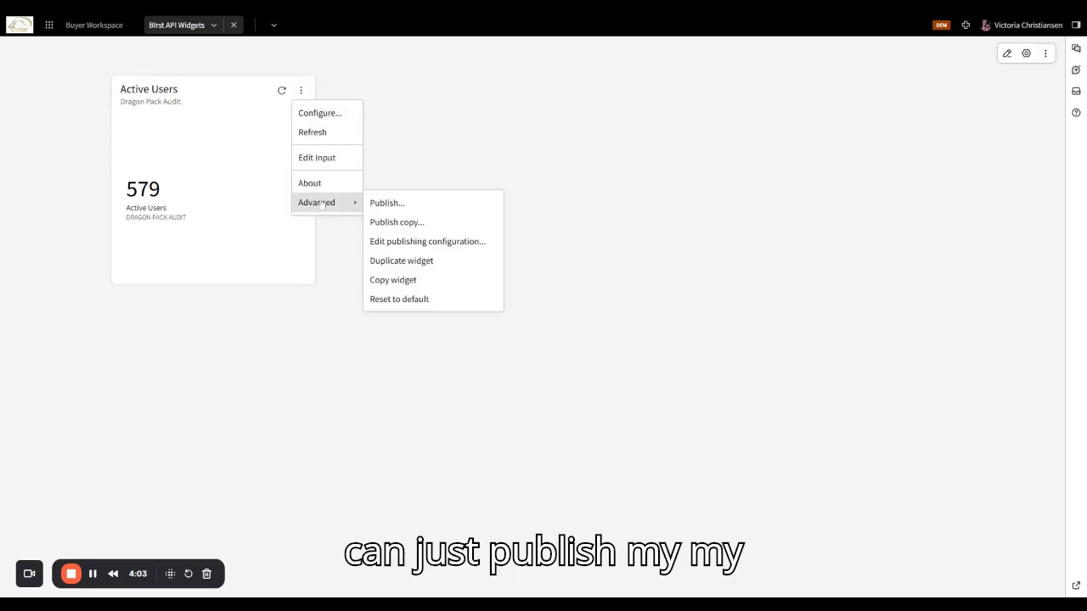
# - Start publishing Active Users with description 'Active Users fraon Dragon Pack Audit' copied from its title
pyautogui.moveTo(356, 208)
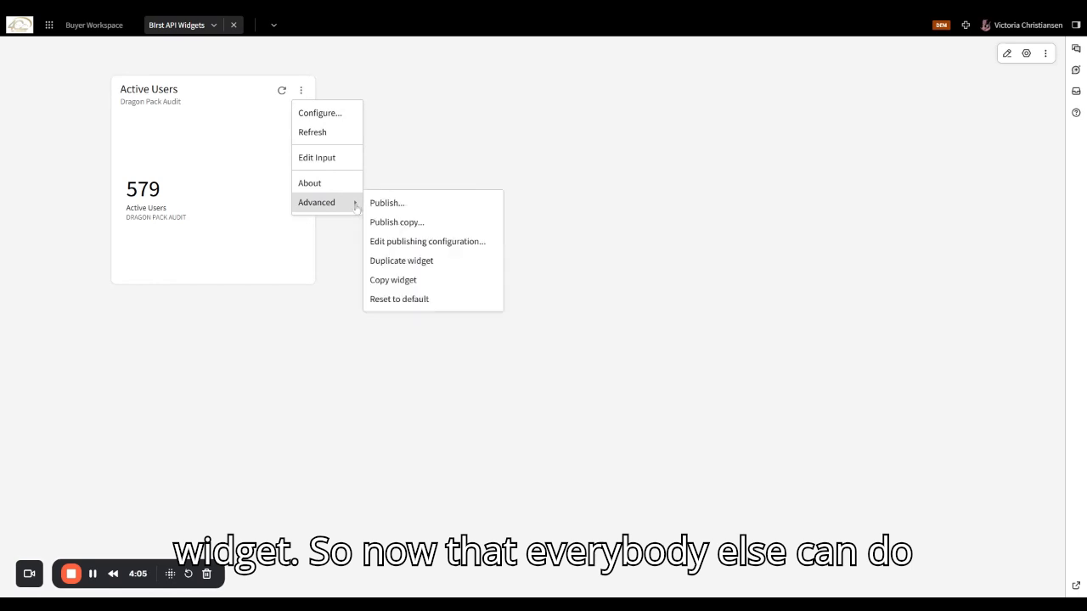
pyautogui.click(382, 204)
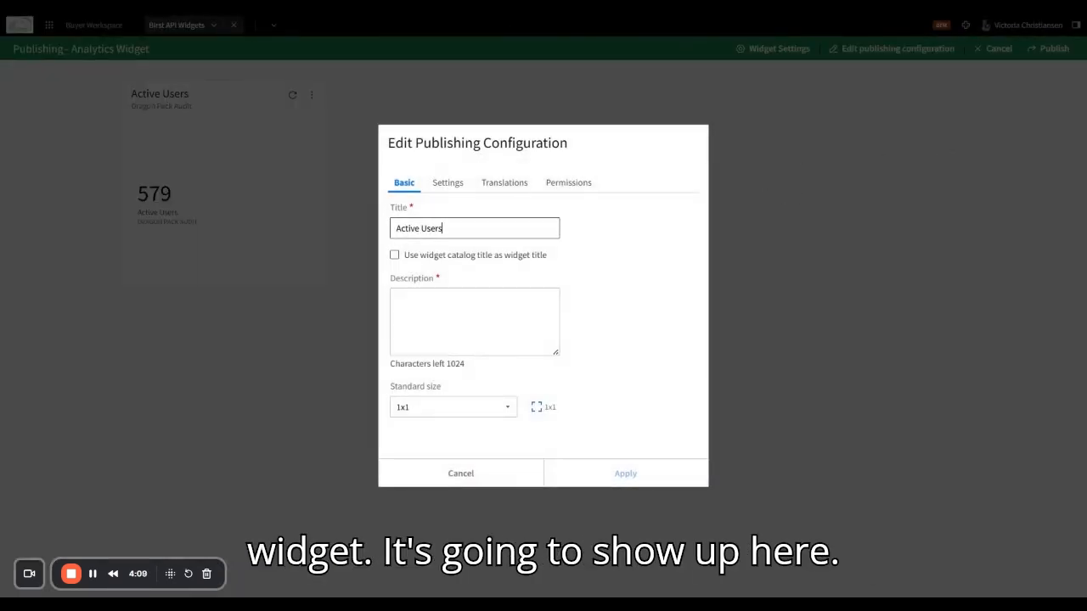
pyautogui.hotkey('ctrl', 'a')
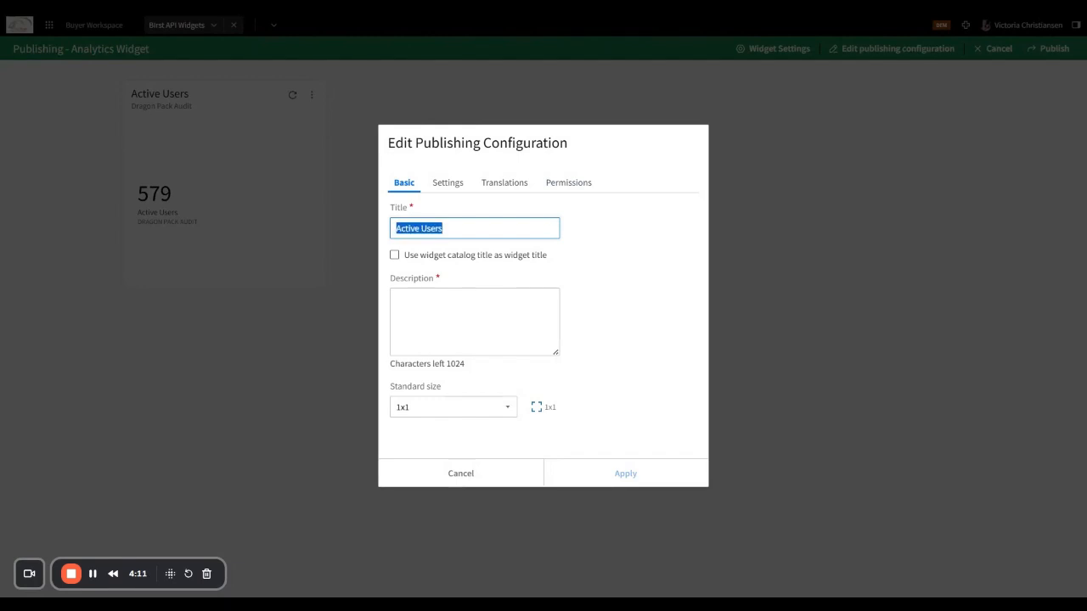
pyautogui.hotkey('ctrl', 'c')
pyautogui.click(450, 297)
pyautogui.hotkey('ctrl', 'v')
pyautogui.write('frao')
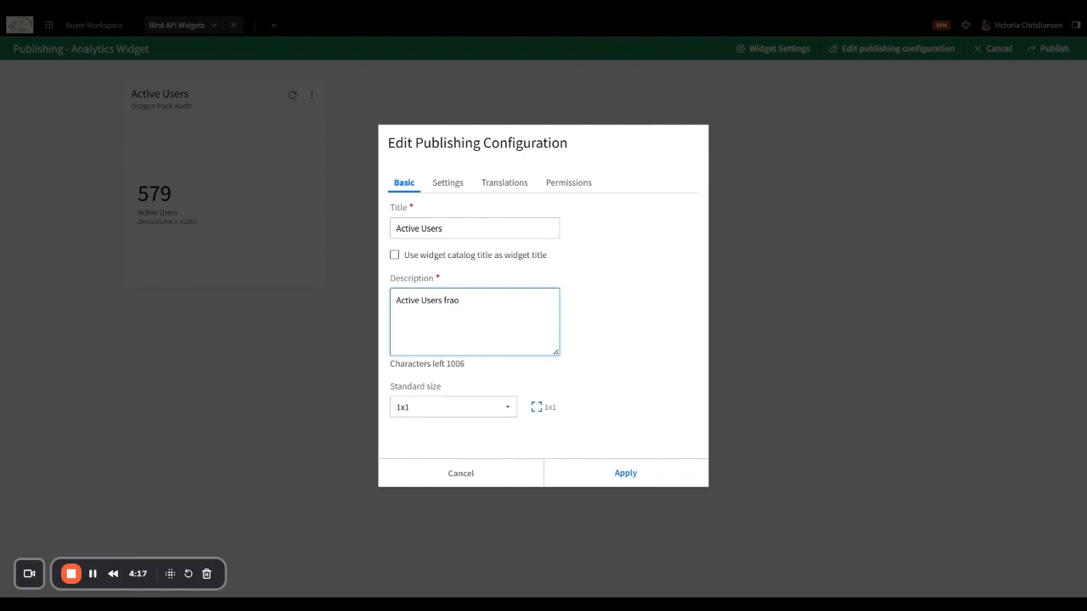
pyautogui.write('n Dragon Pack')
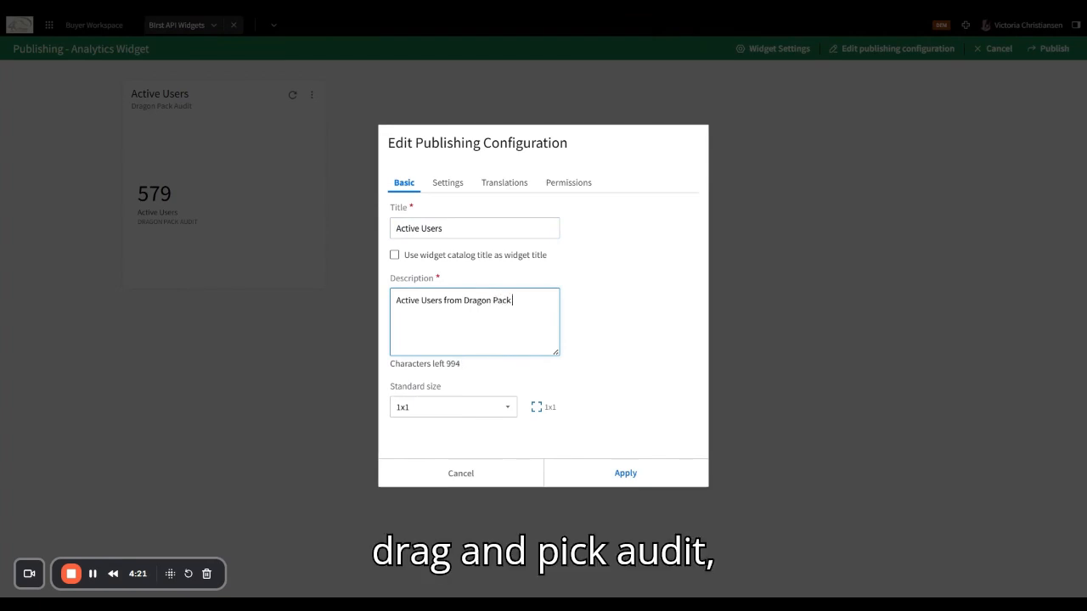
pyautogui.write(' Audit')
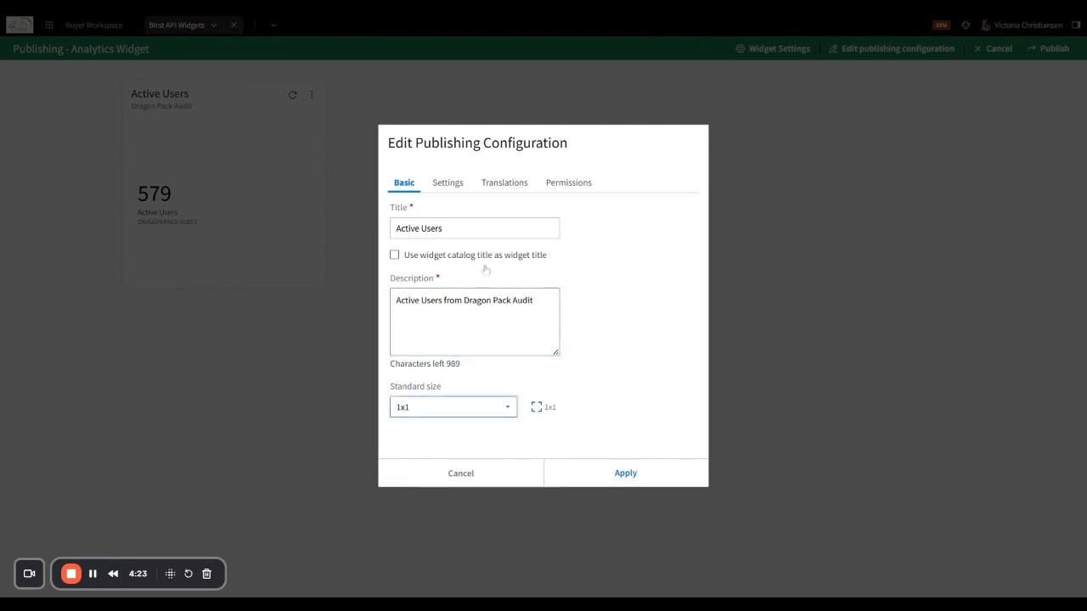
# - Grant the PORTAL-User role Configure permission alongside Everyone and apply the publishing configuration
pyautogui.click(457, 185)
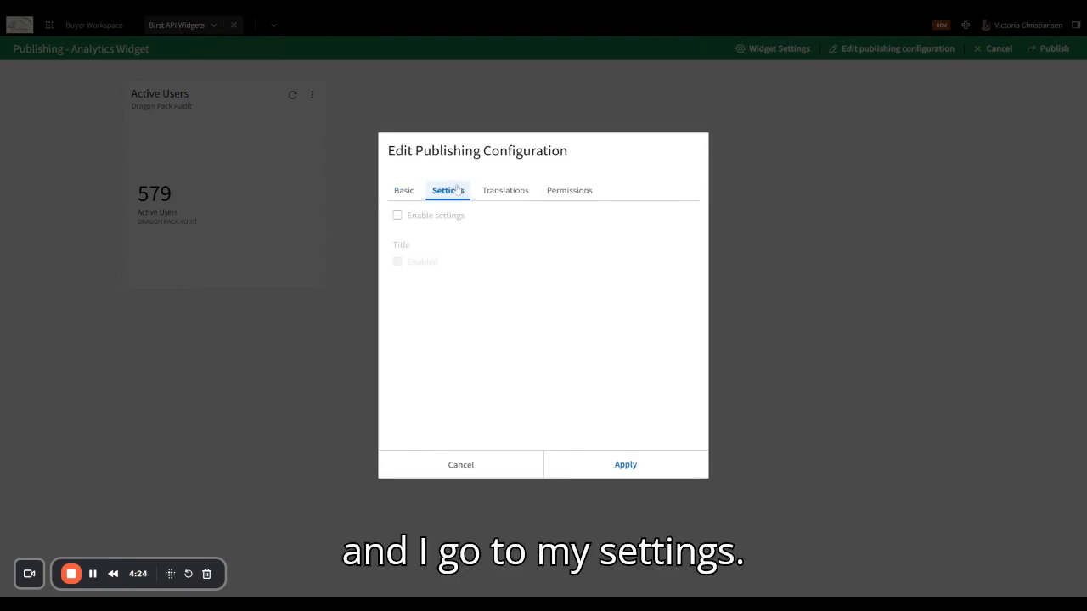
pyautogui.click(500, 195)
pyautogui.click(566, 192)
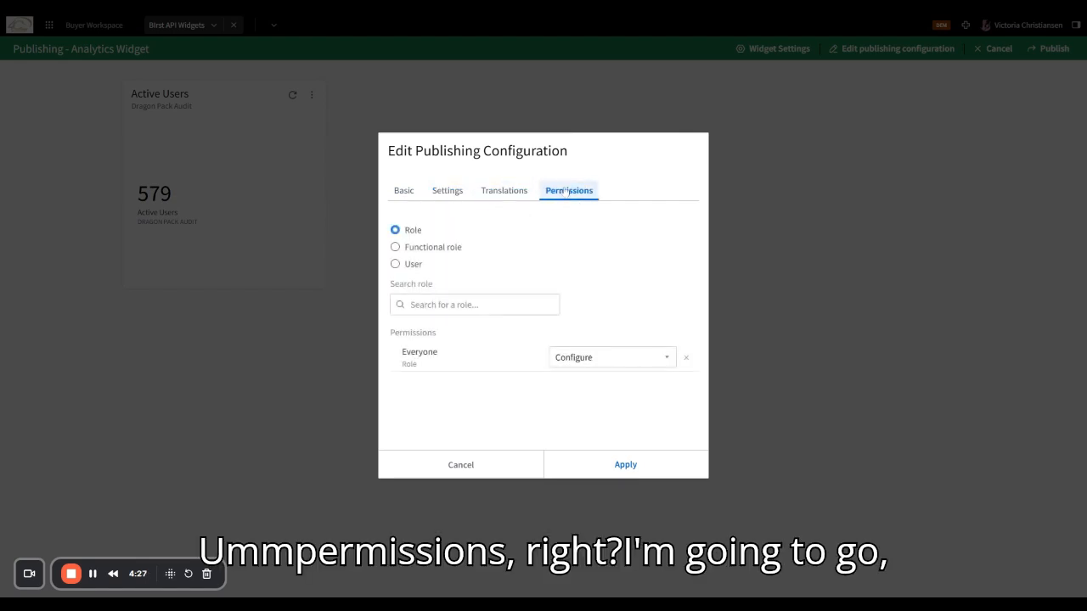
pyautogui.click(466, 302)
pyautogui.write('port')
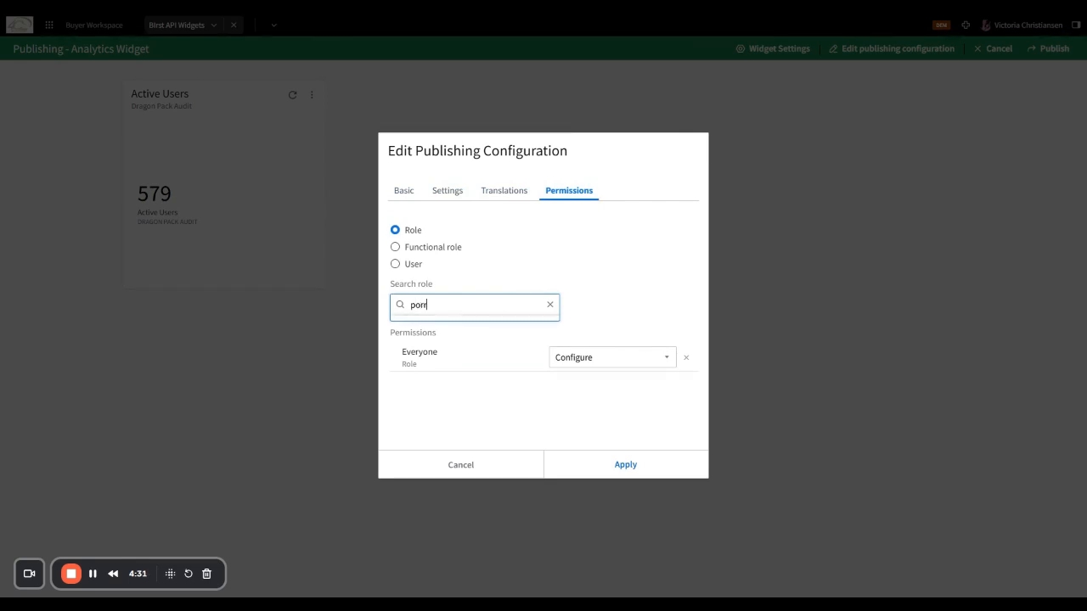
pyautogui.write('al')
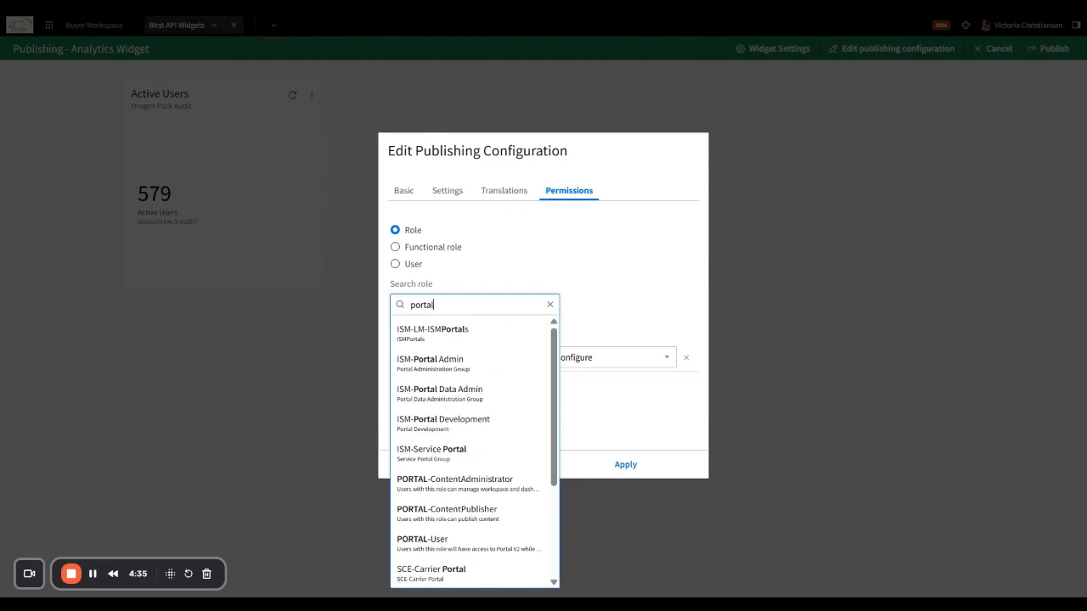
pyautogui.click(450, 542)
pyautogui.click(626, 473)
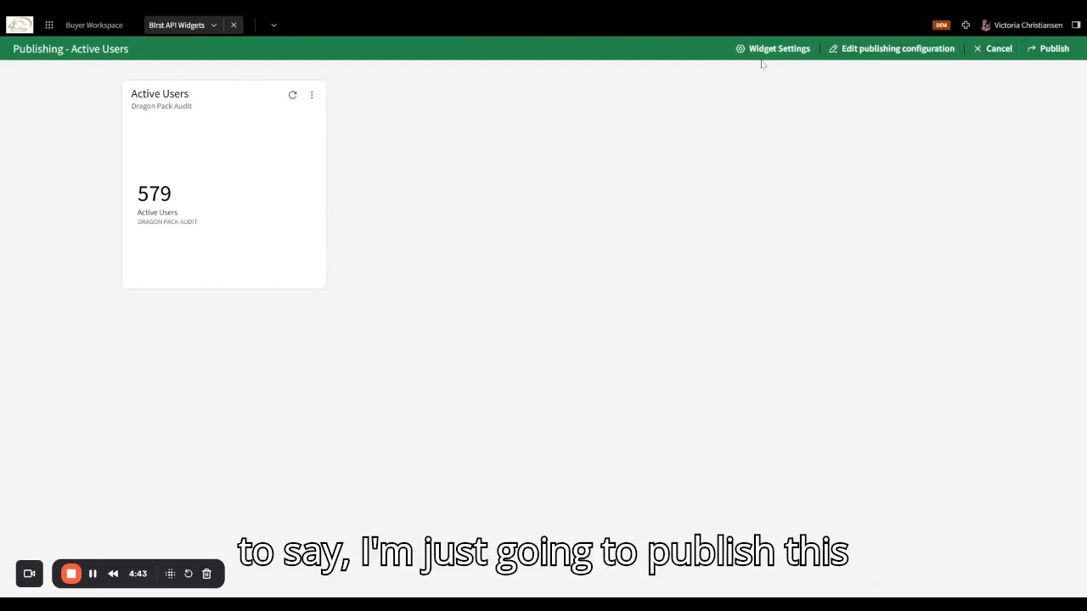
# - Publish Active Users to the widget catalog, then close the Birst API Widgets tab
pyautogui.click(1053, 49)
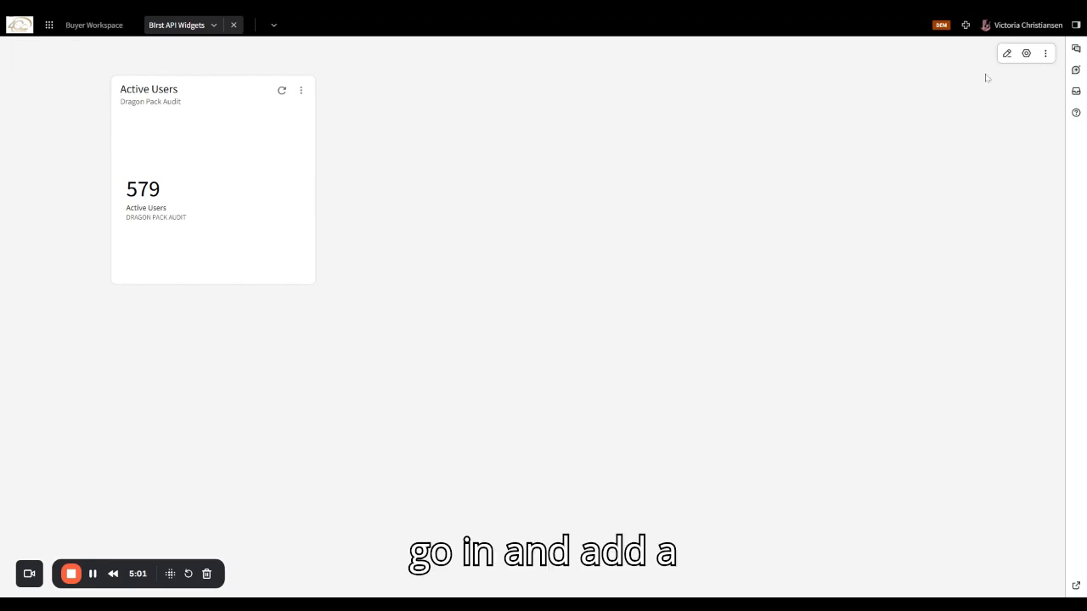
pyautogui.click(233, 26)
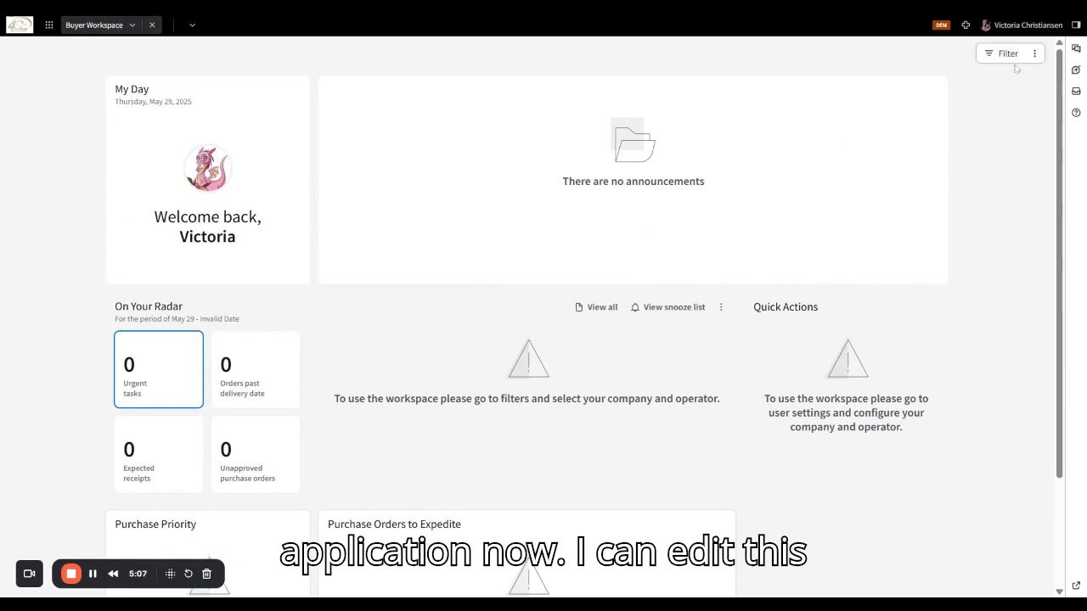
# - Launch CloudSuite Distribution from the app list, hide the Widgets panel, sign in and clear the previous operator
pyautogui.click(48, 26)
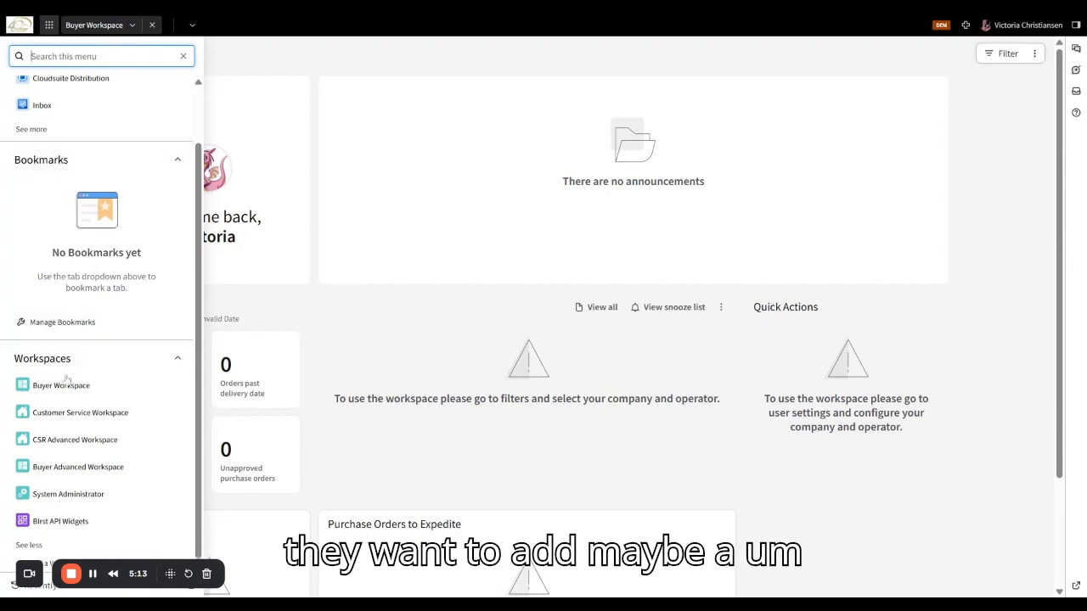
pyautogui.scroll(1, 69, 127)
pyautogui.scroll(1, 69, 119)
pyautogui.click(65, 141)
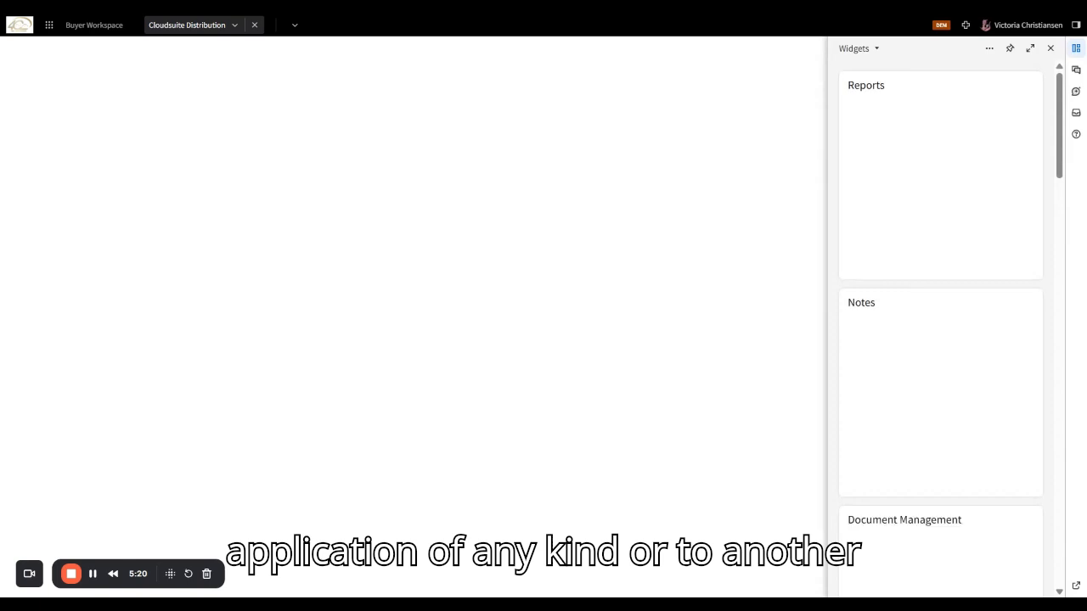
pyautogui.click(1051, 49)
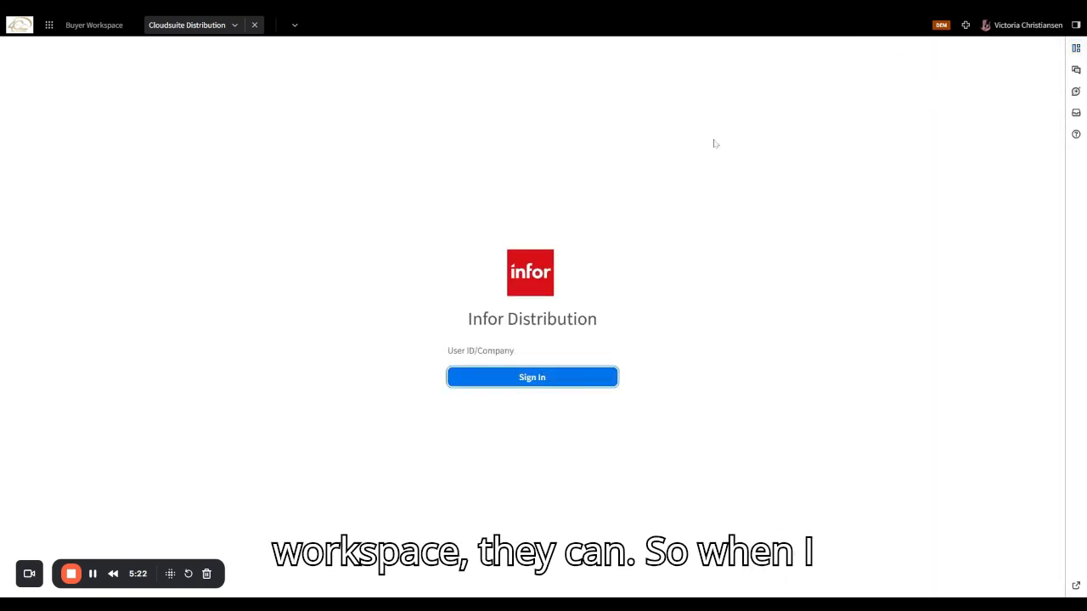
pyautogui.click(514, 392)
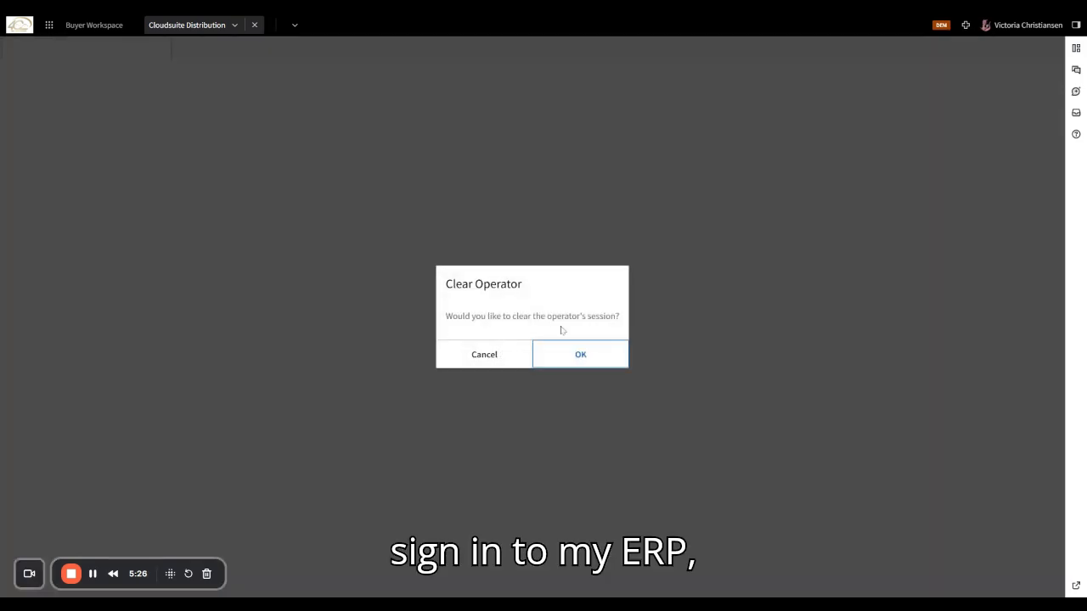
pyautogui.click(566, 351)
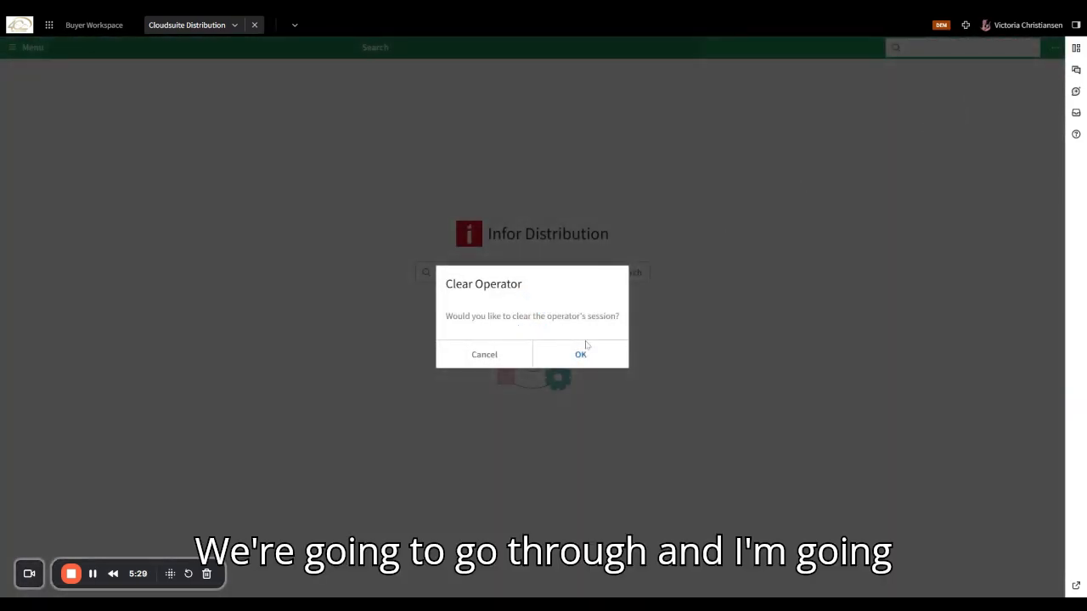
# - Put the Distribution widget panel into Administration edit mode, confirming the update for all users
pyautogui.click(586, 350)
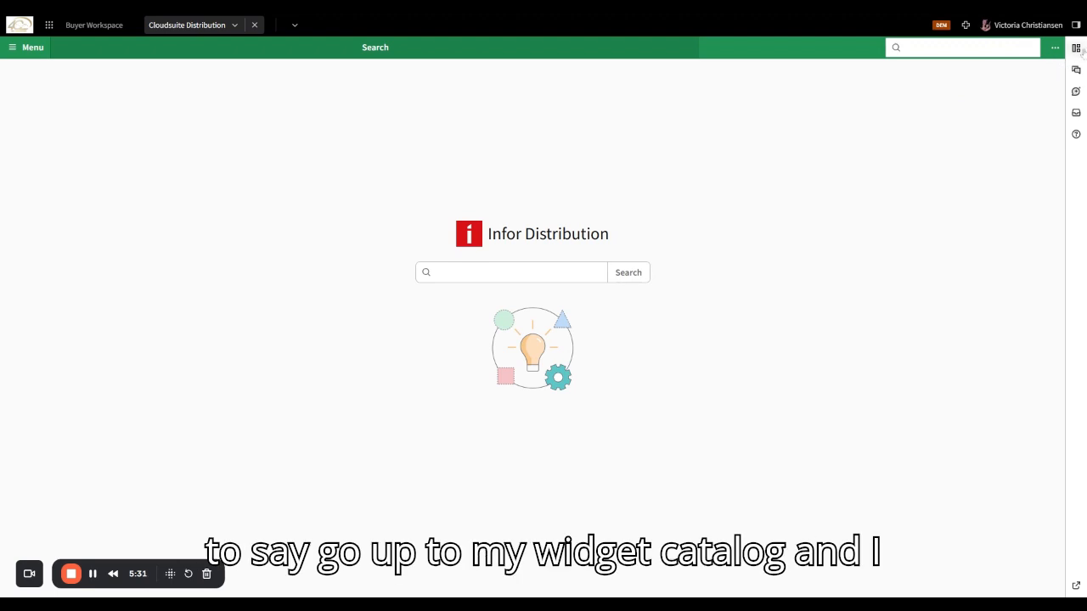
pyautogui.click(1075, 48)
pyautogui.click(989, 48)
pyautogui.moveTo(1015, 78)
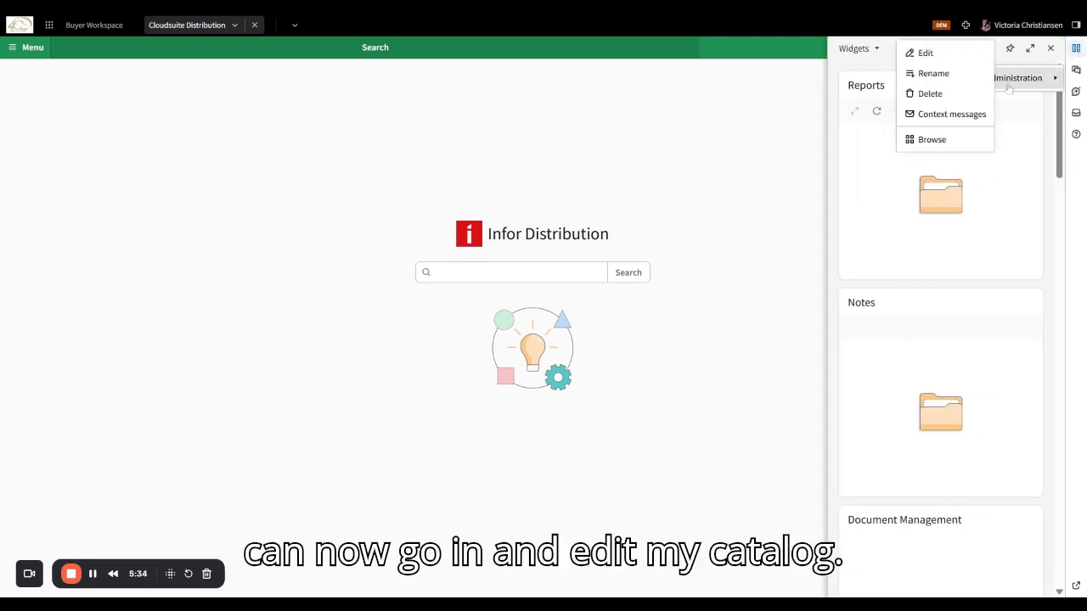
pyautogui.click(925, 52)
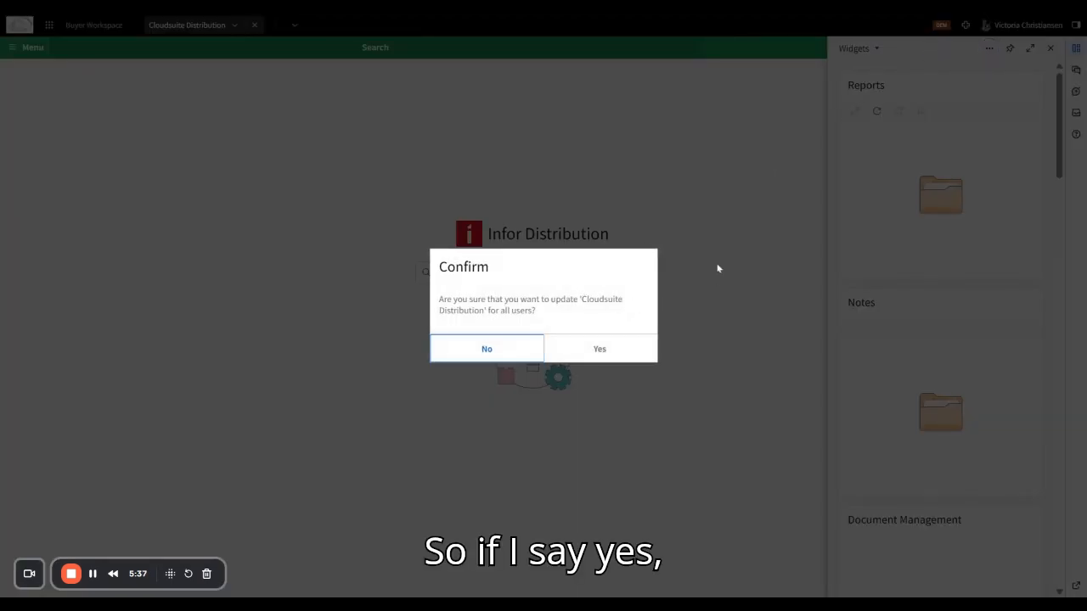
pyautogui.click(585, 357)
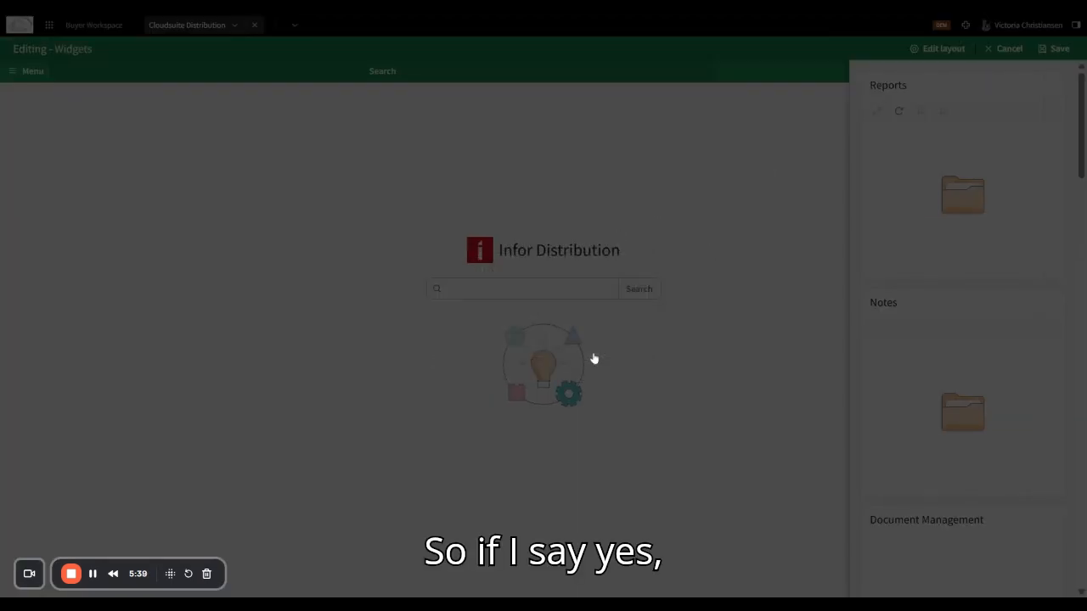
# - Edit the layout, add a new widget slot and open the Widget Catalog for it
pyautogui.scroll(-7, 976, 102)
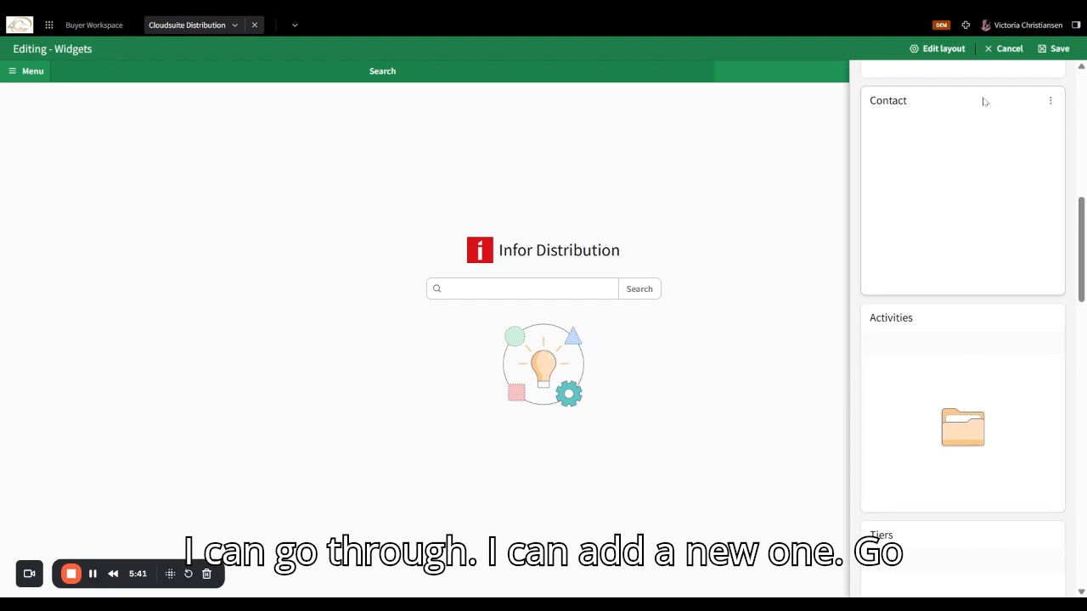
pyautogui.scroll(-15, 948, 259)
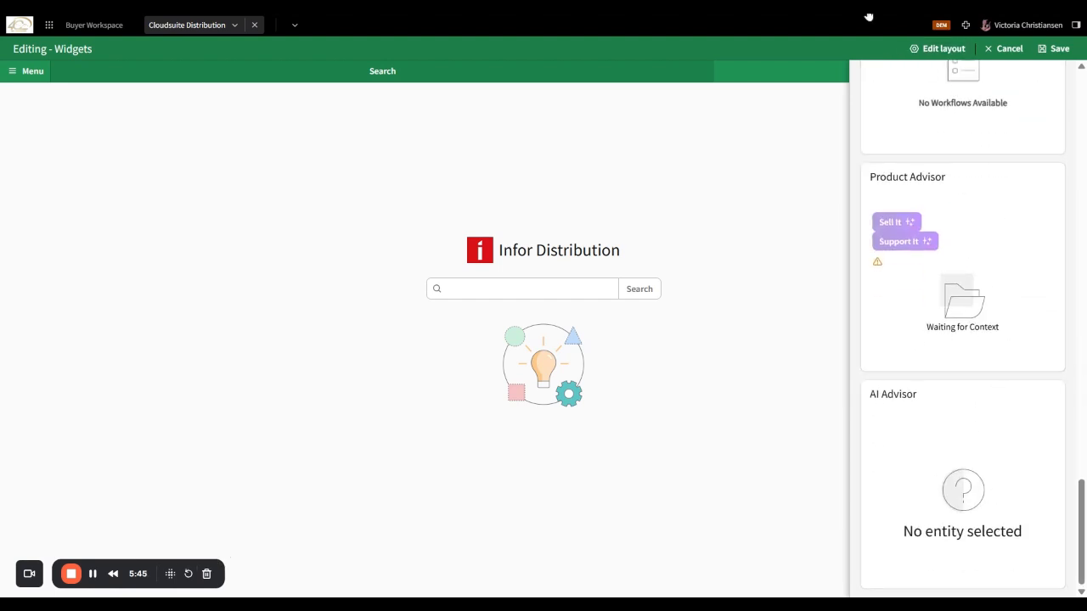
pyautogui.click(939, 48)
pyautogui.click(938, 48)
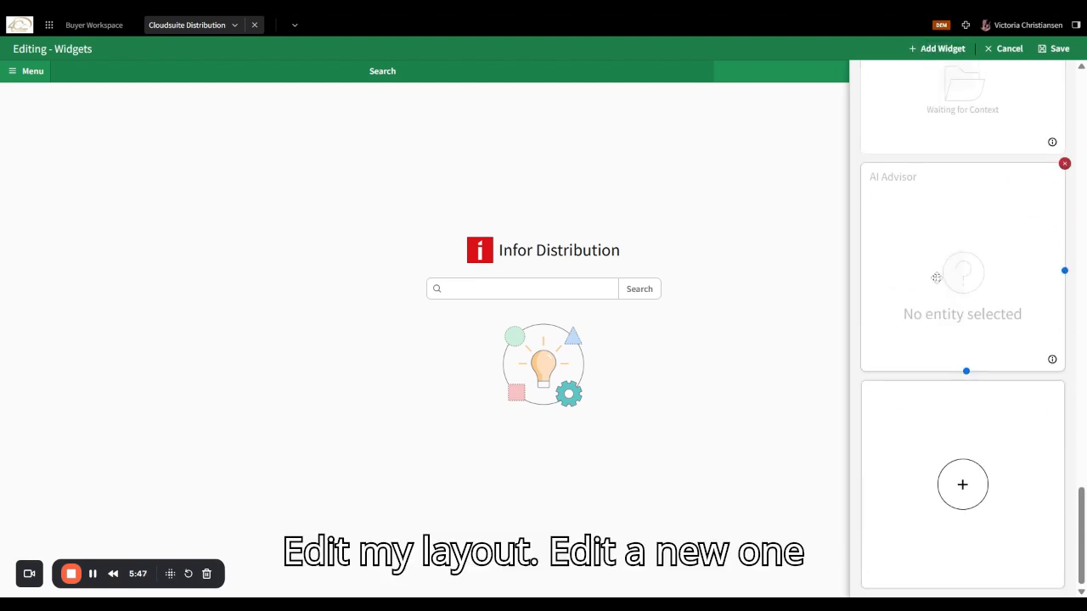
pyautogui.click(952, 495)
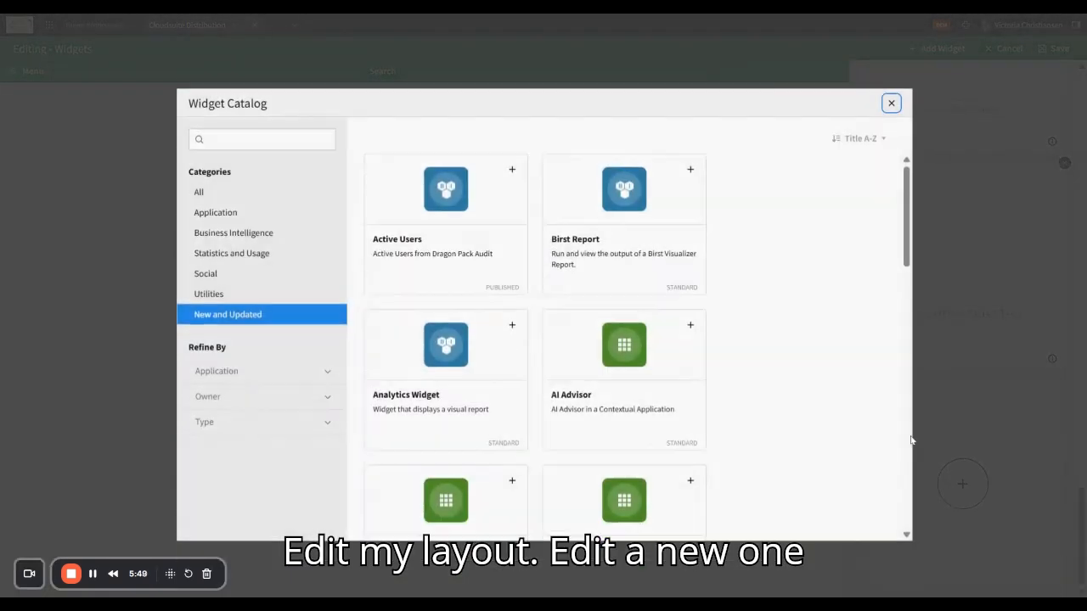